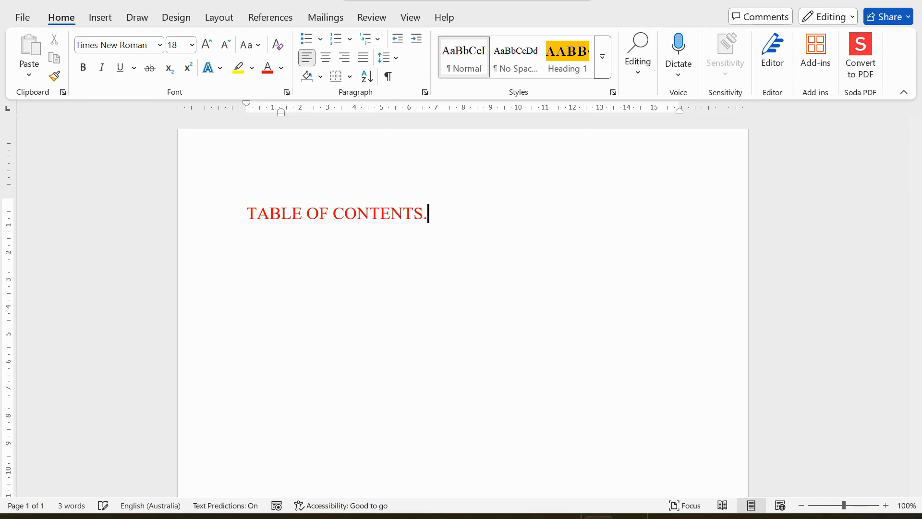
Start a numbered list under the TABLE OF CONTENTS heading with the item "Overview of the entire document"
key("Return")
type("1. ")
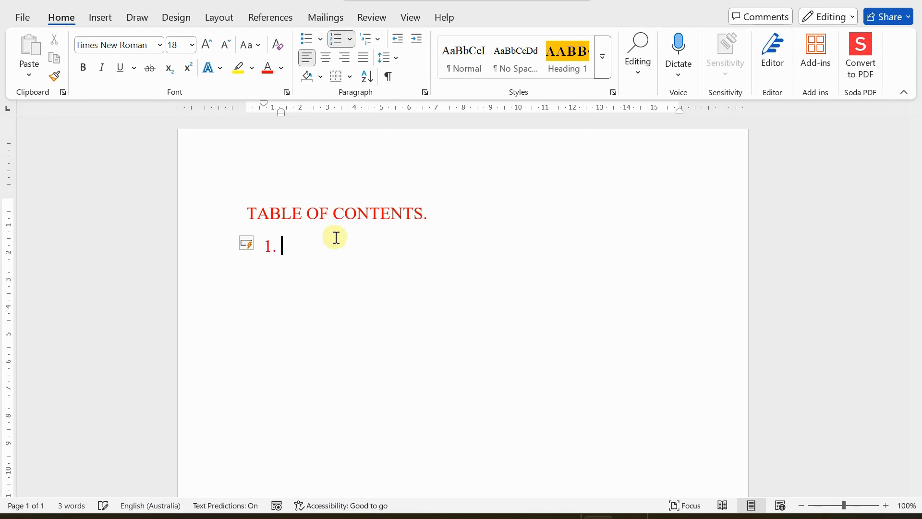
type("oVER")
key("BackSpace")
type("view of ht")
type("e ")
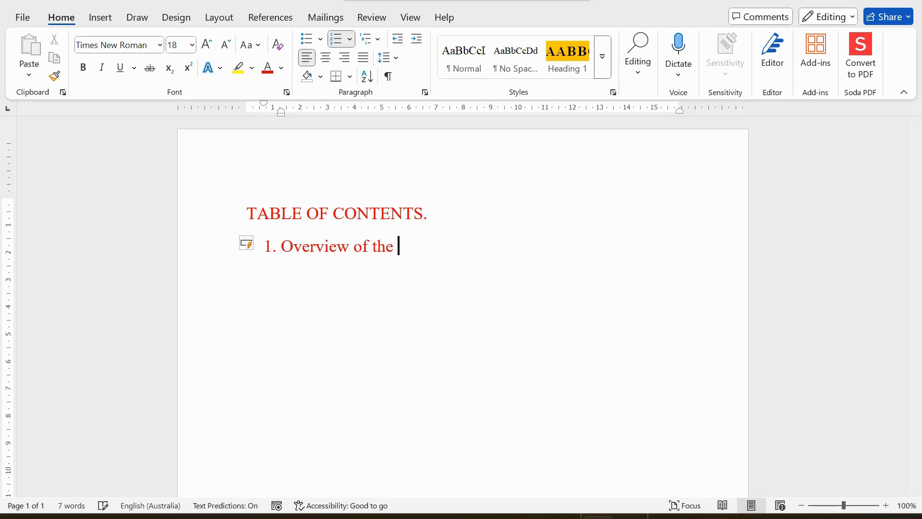
type("entire document")
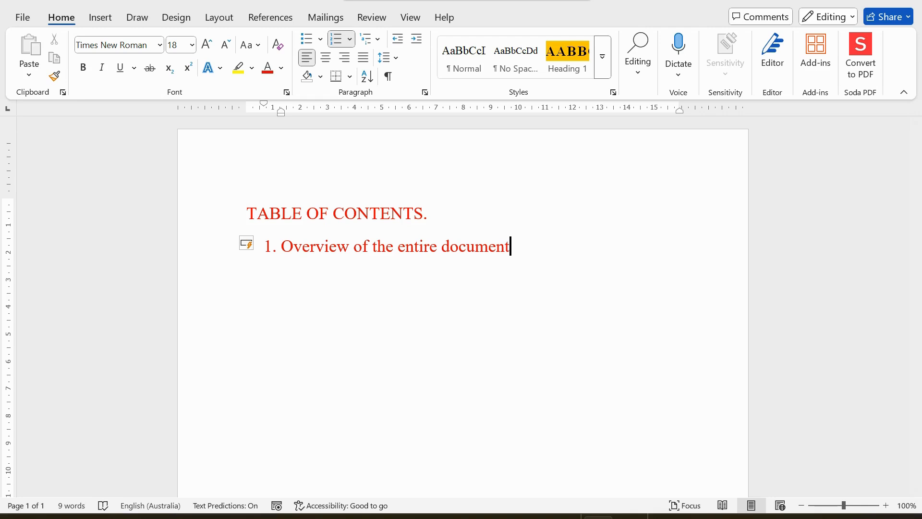
Add a second numbered item reading "Two ways to do it."
key("Return")
type("TO")
key("BackSpace")
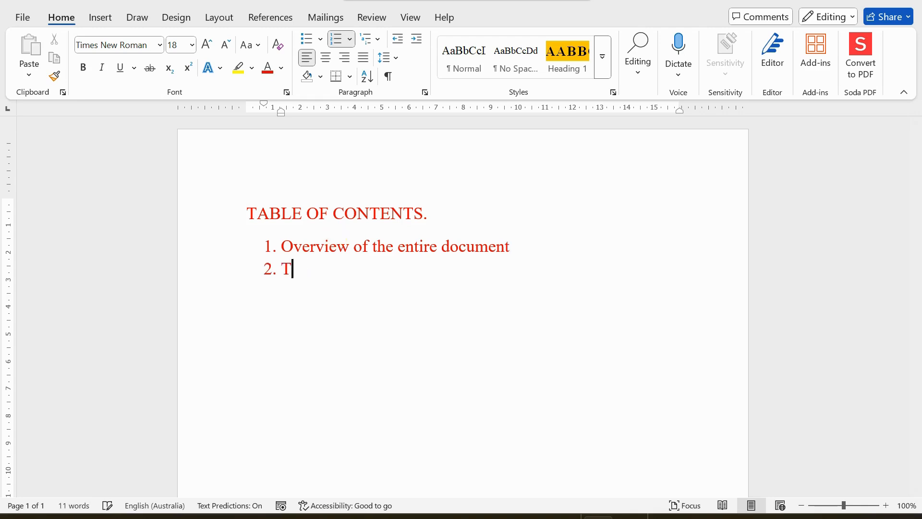
key("BackSpace")
type("tow")
key("BackSpace")
key("BackSpace")
key("BackSpace")
type("Tow")
key("BackSpace")
key("BackSpace")
type("wo ways to ")
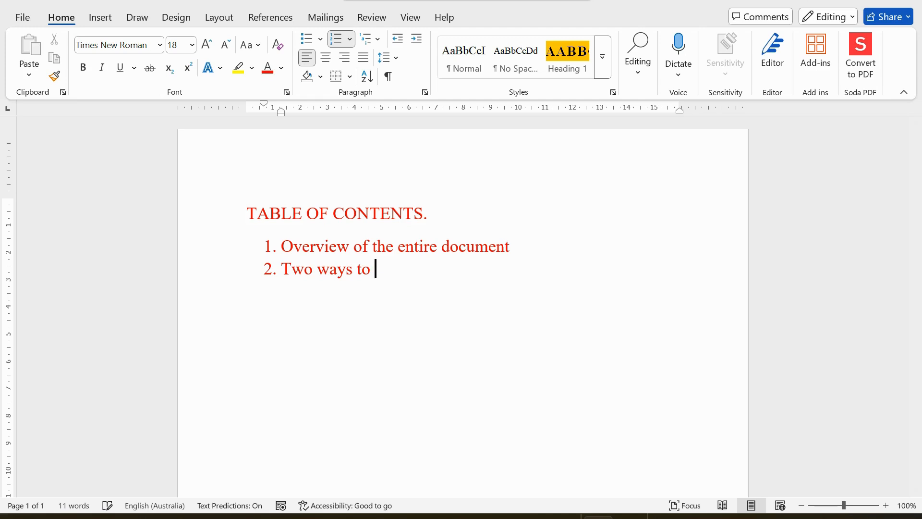
type("do it.")
Add the sub-items "Styles" and "Outline" one level below the second numbered item
key("Return")
key("Tab")
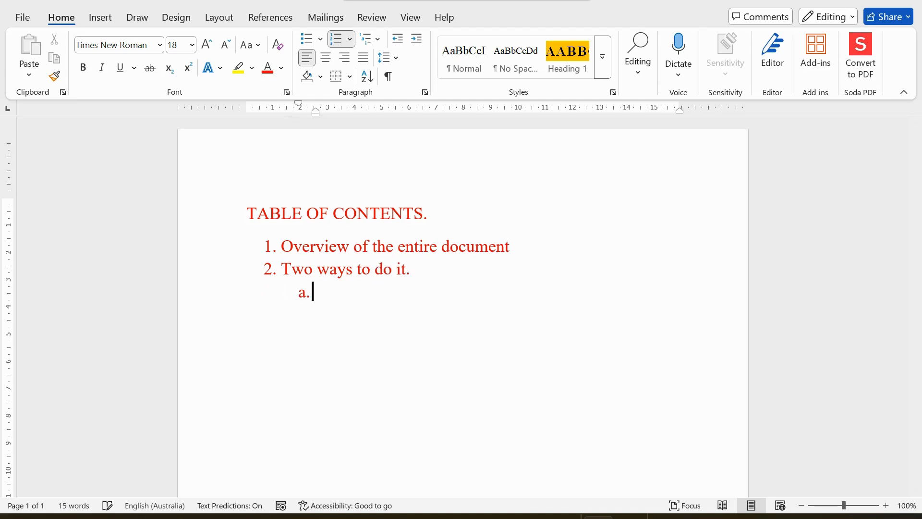
type("Styles")
key("Return")
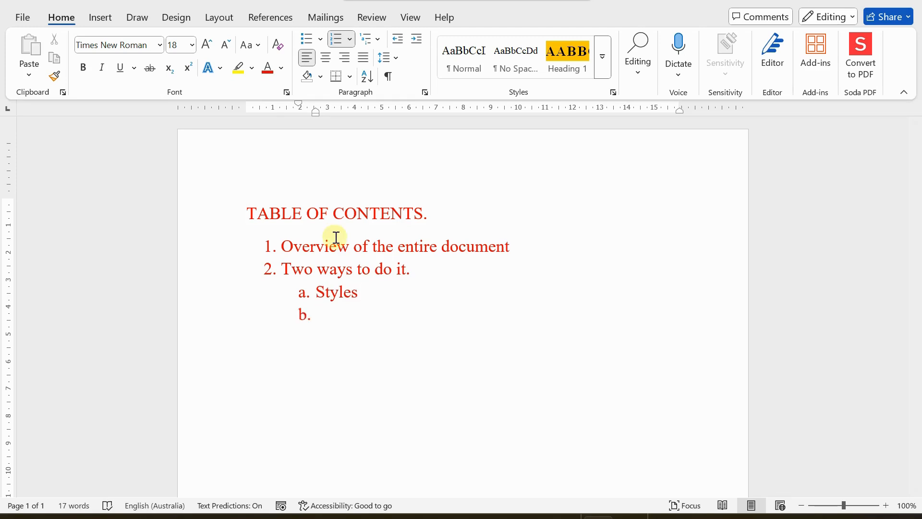
type("Outline")
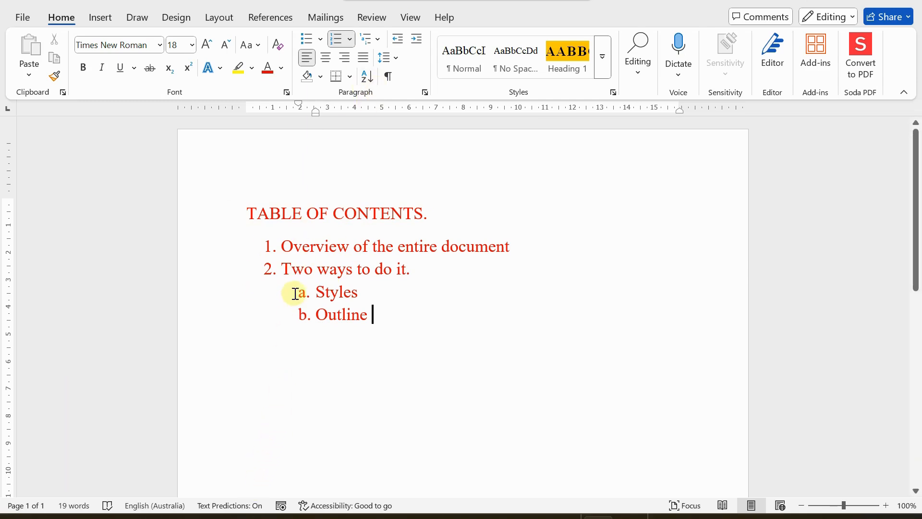
Delete the TABLE OF CONTENTS heading with its whole list, and look over the available text styles
left_click_drag(248, 211, 392, 341)
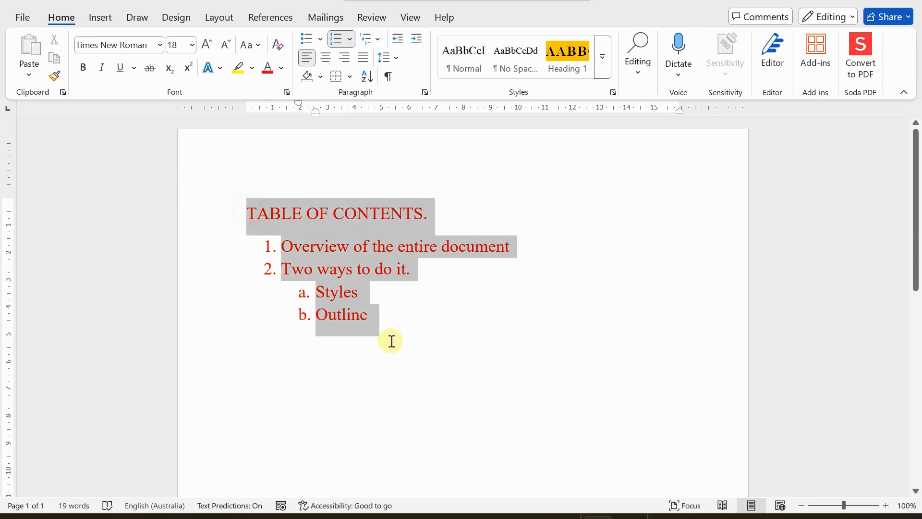
key("Delete")
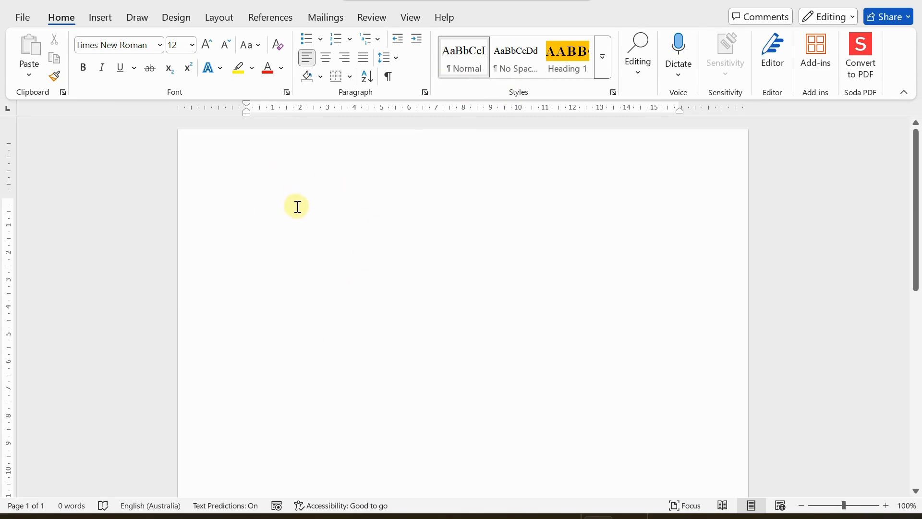
left_click(602, 58)
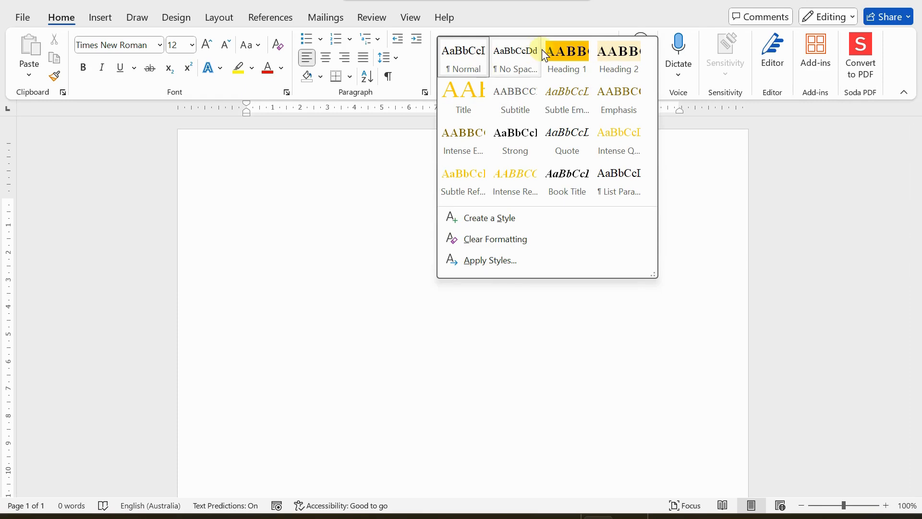
left_click(268, 201)
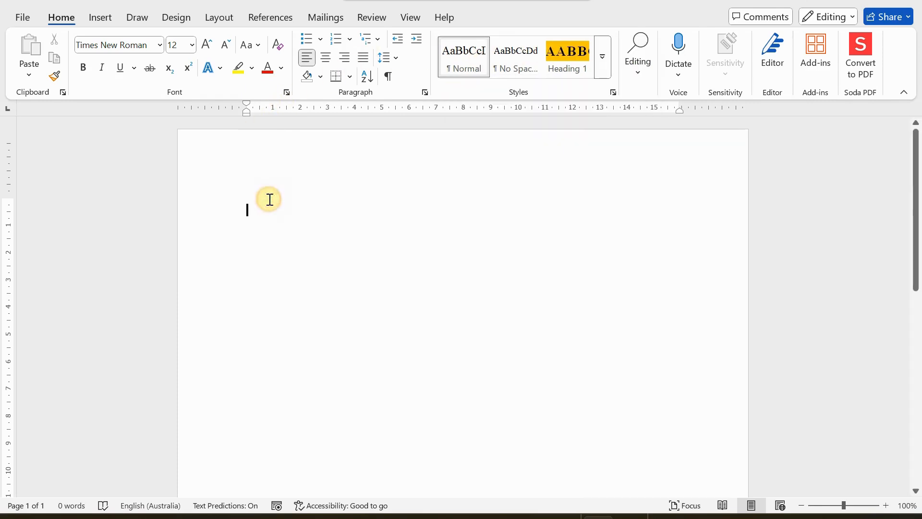
Fill the empty page with generated sample text in the Normal style using =RAND(30)
left_click(460, 61)
type("=ra")
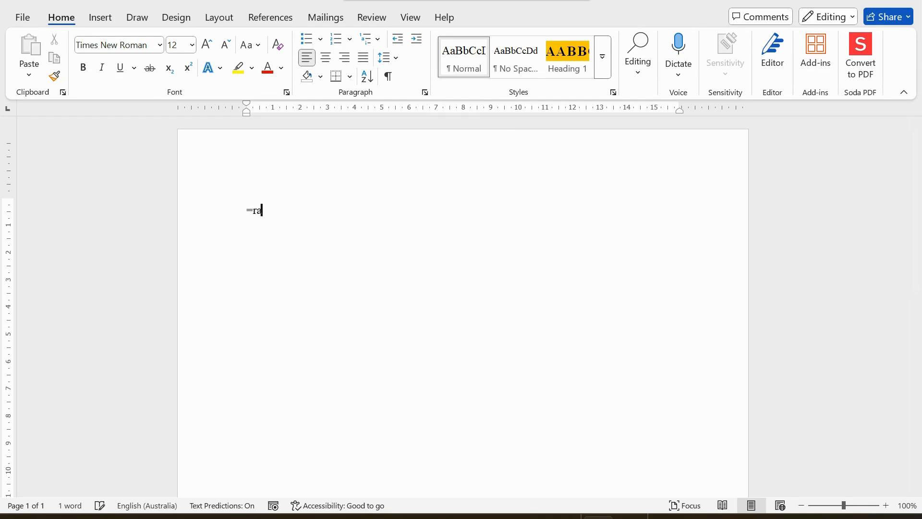
key("BackSpace")
key("BackSpace")
type("RAND")
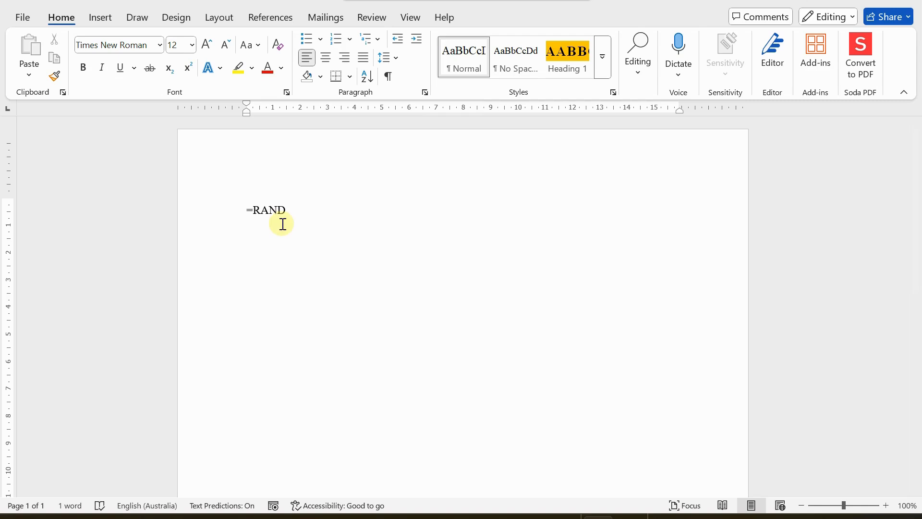
type("(")
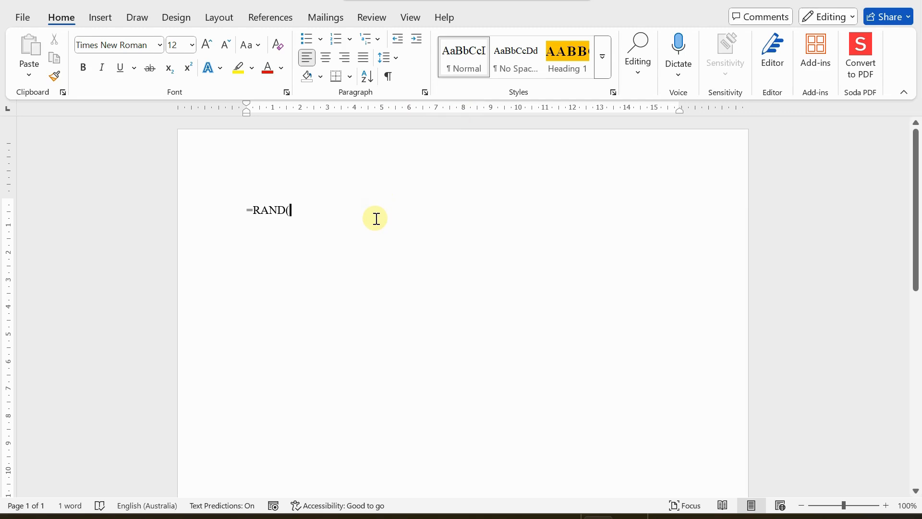
type("30)")
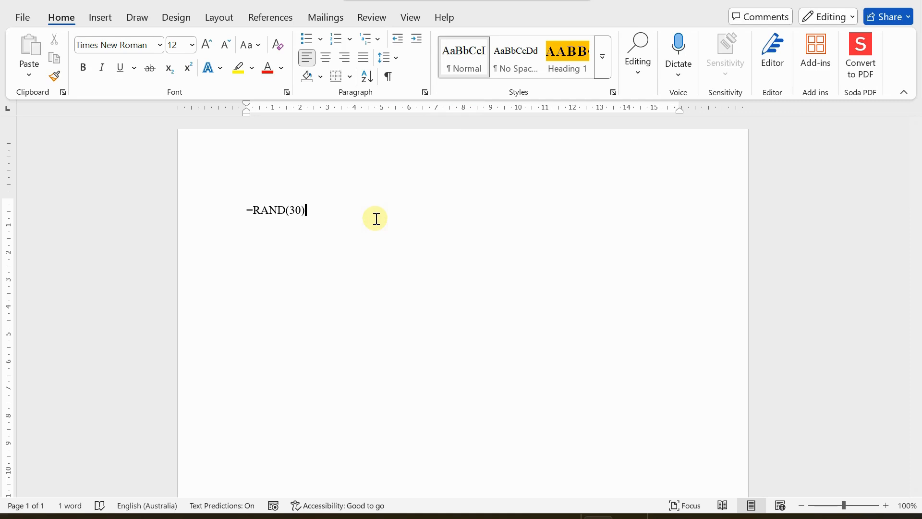
key("Return")
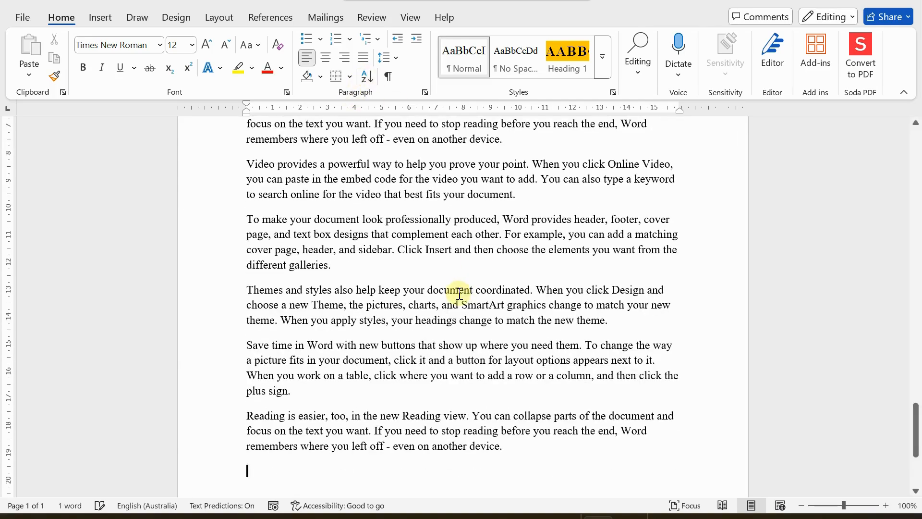
Select the entire generated text of the document
scroll(366, 251, "up", 10)
scroll(368, 250, "up", 7)
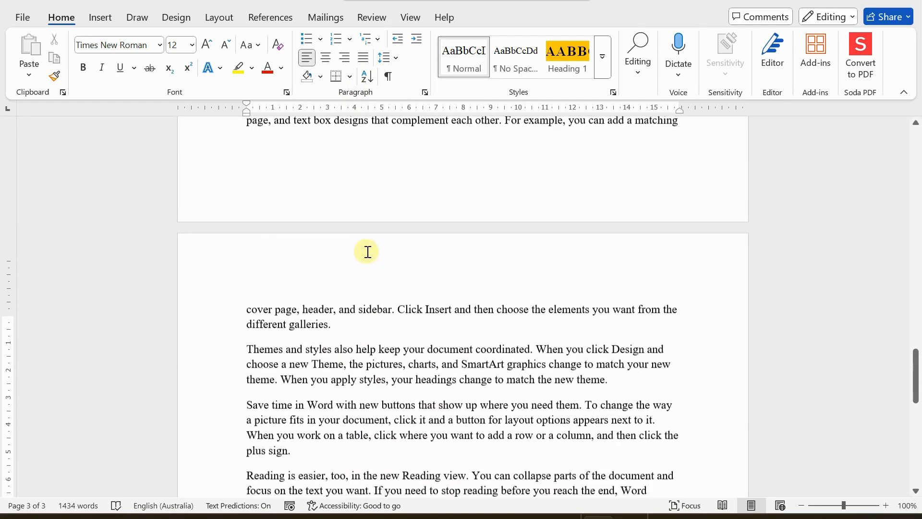
scroll(367, 252, "up", 8)
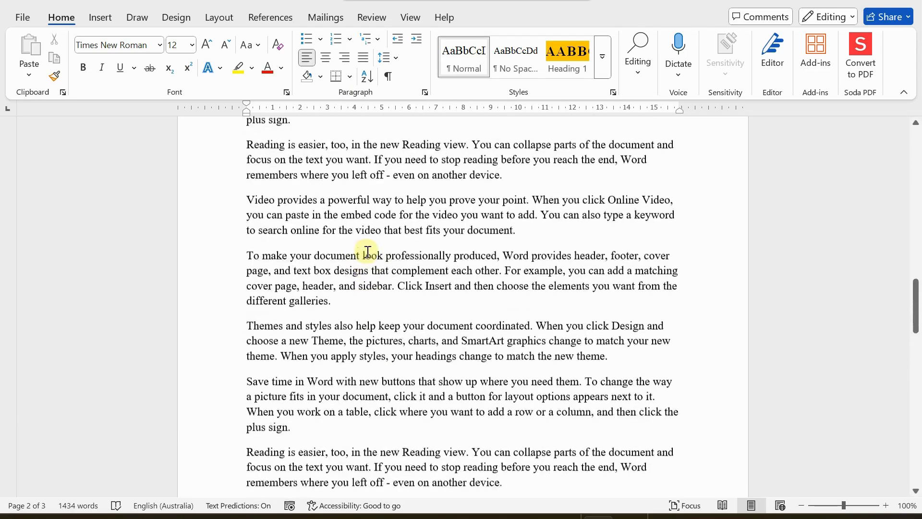
scroll(367, 249, "down", 1)
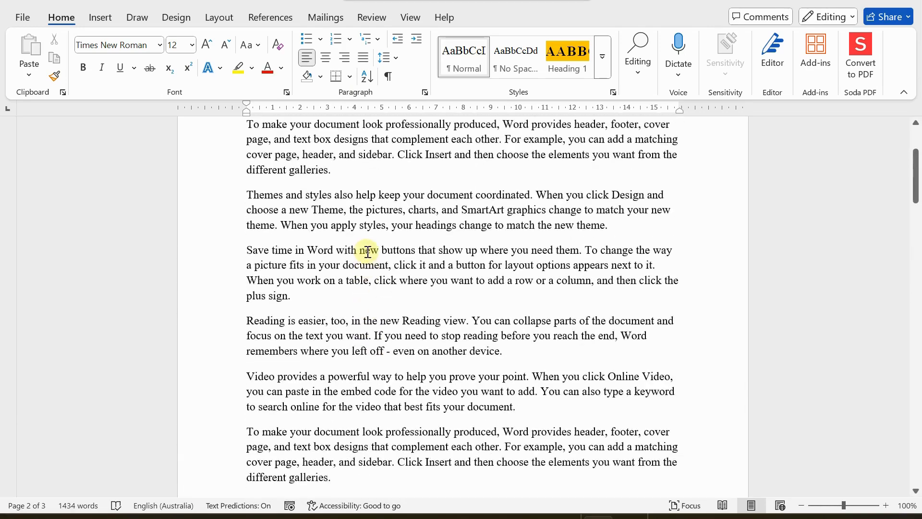
scroll(366, 251, "up", 3)
scroll(354, 258, "up", 10)
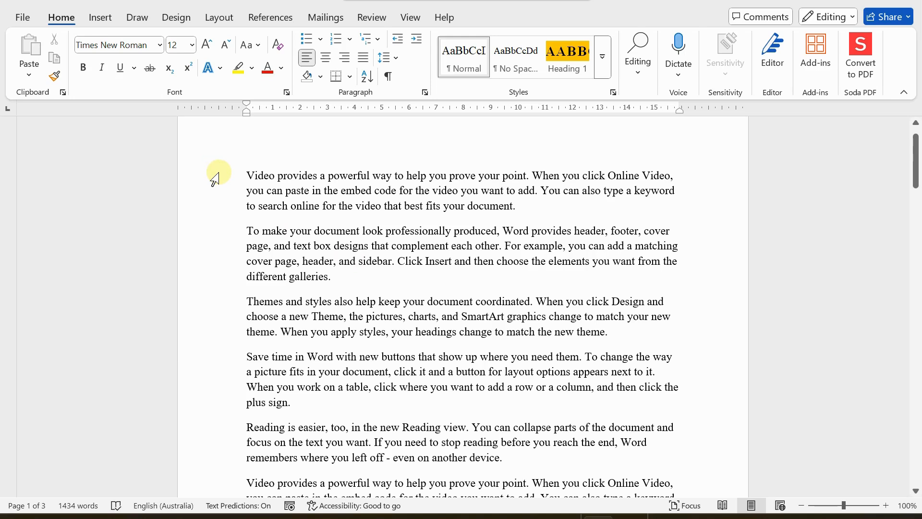
triple_click(226, 192)
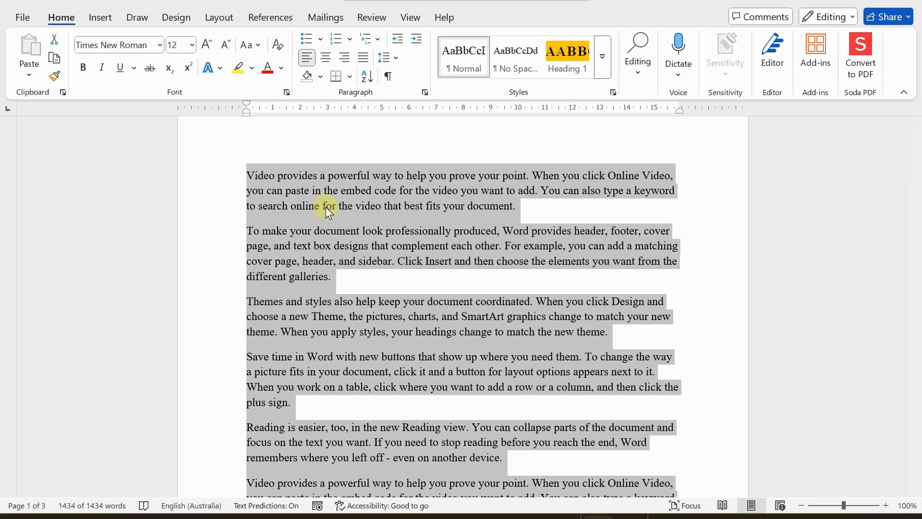
type("2")
key("ctrl+z")
key("ctrl+2")
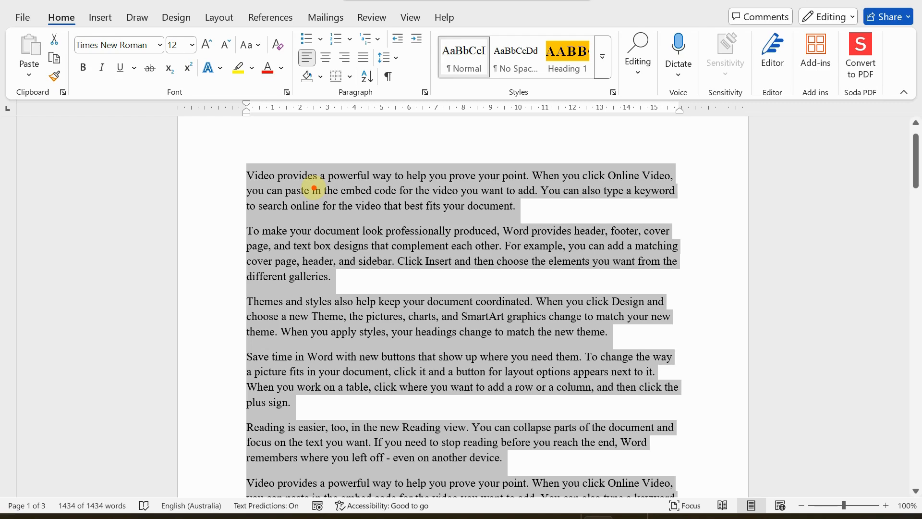
left_click_drag(313, 165, 313, 221)
type("CTRL + ")
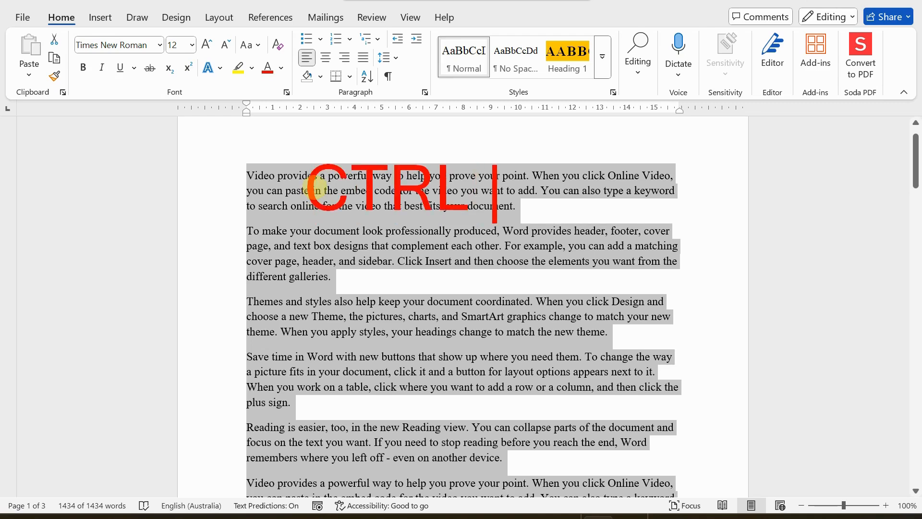
type("A")
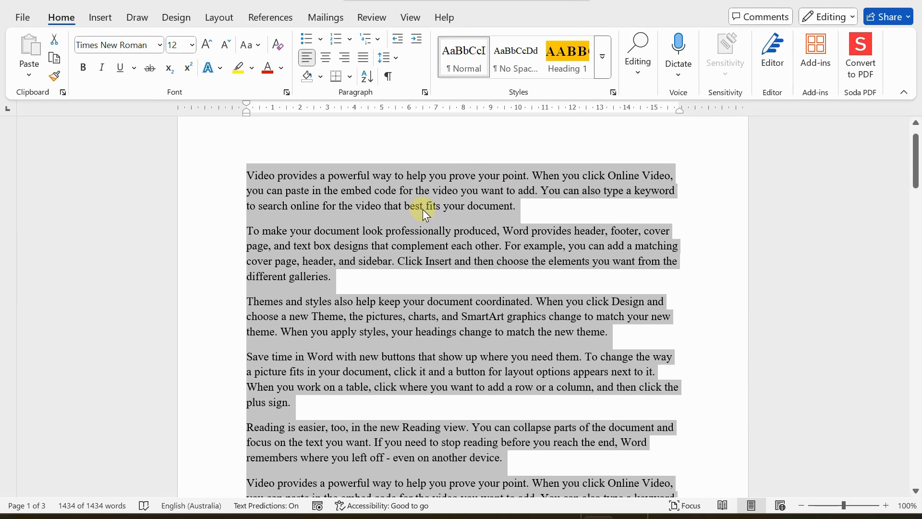
Set the font size of the whole selected text to 14 and deselect it
left_click(192, 47)
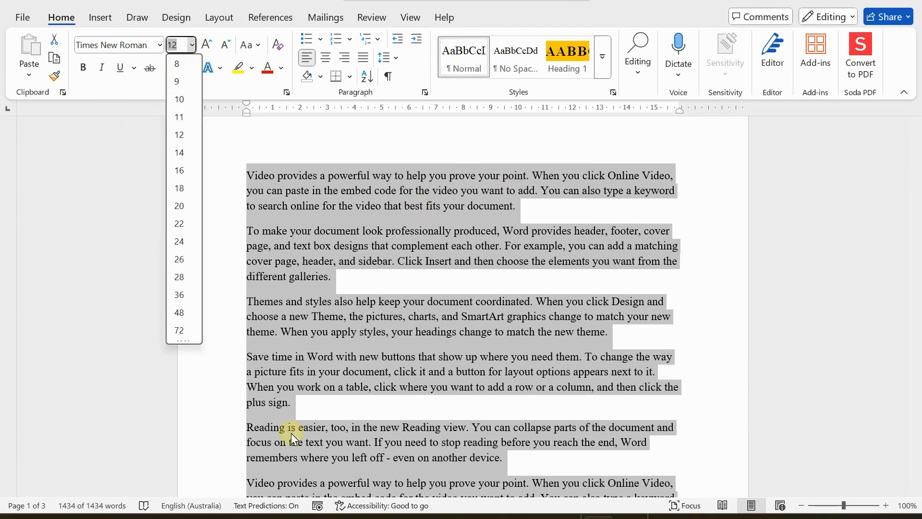
left_click(107, 93)
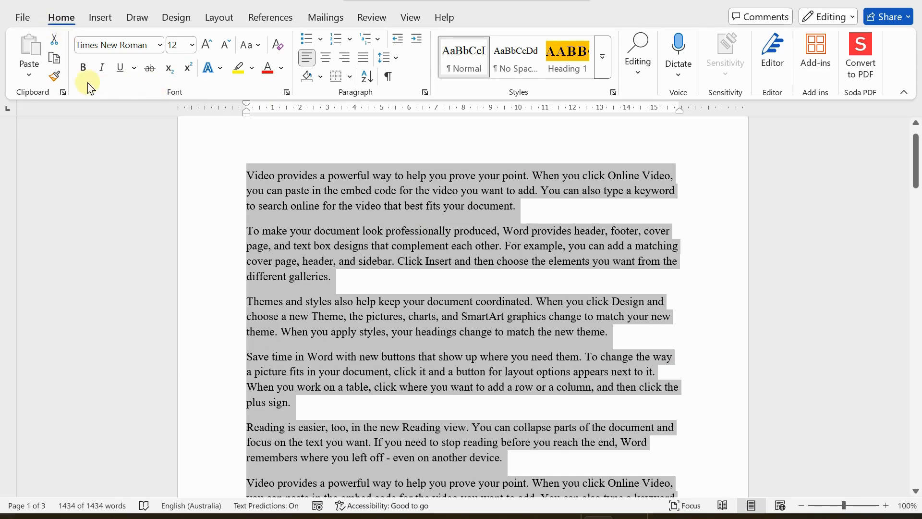
left_click(191, 44)
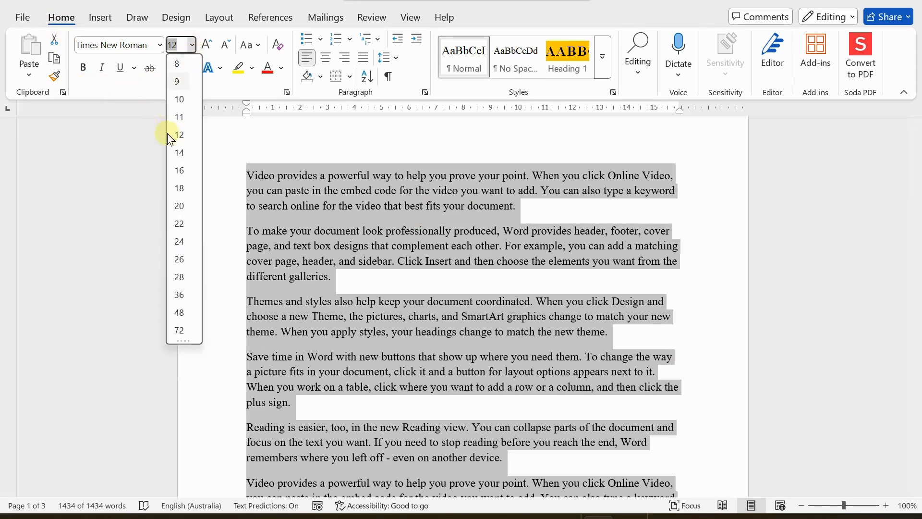
left_click(179, 153)
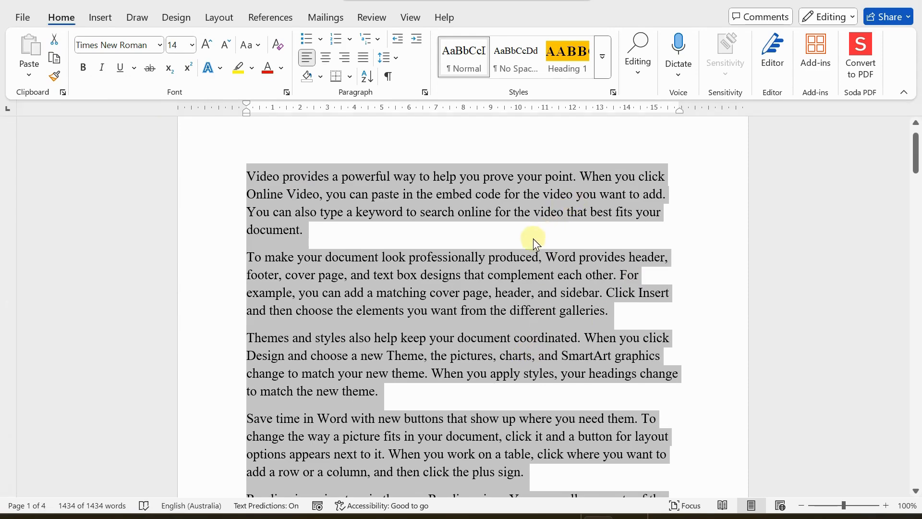
left_click(337, 240)
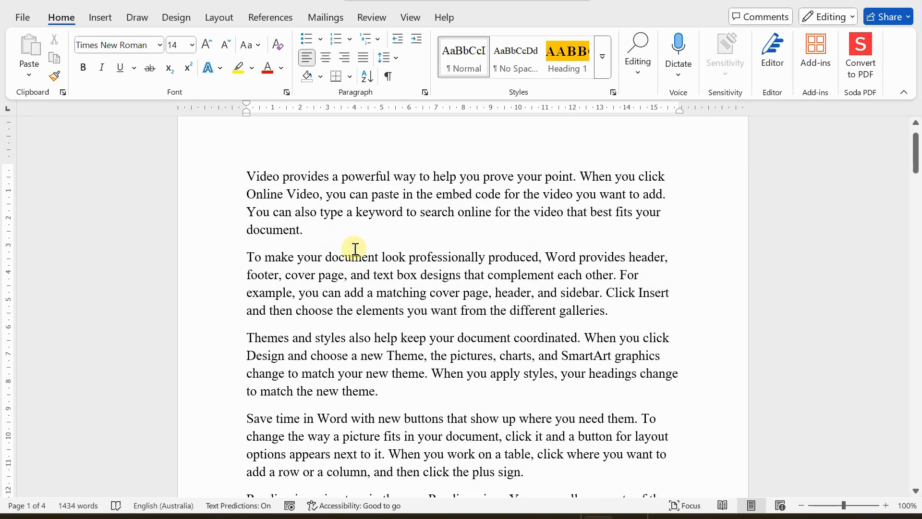
Look through the generated sample text across the first pages and return to the document's beginning
scroll(354, 249, "down", 10)
scroll(355, 256, "down", 5)
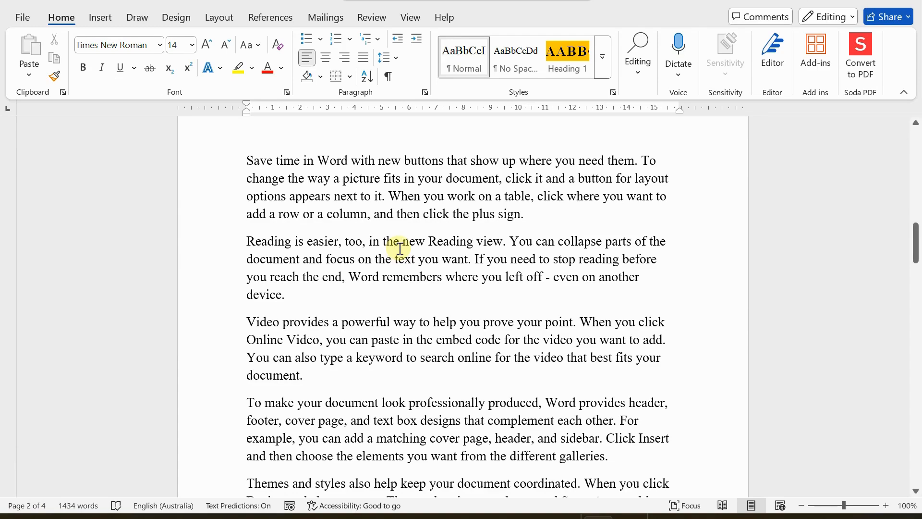
scroll(398, 248, "up", 2)
scroll(365, 245, "down", 2)
scroll(312, 250, "up", 2)
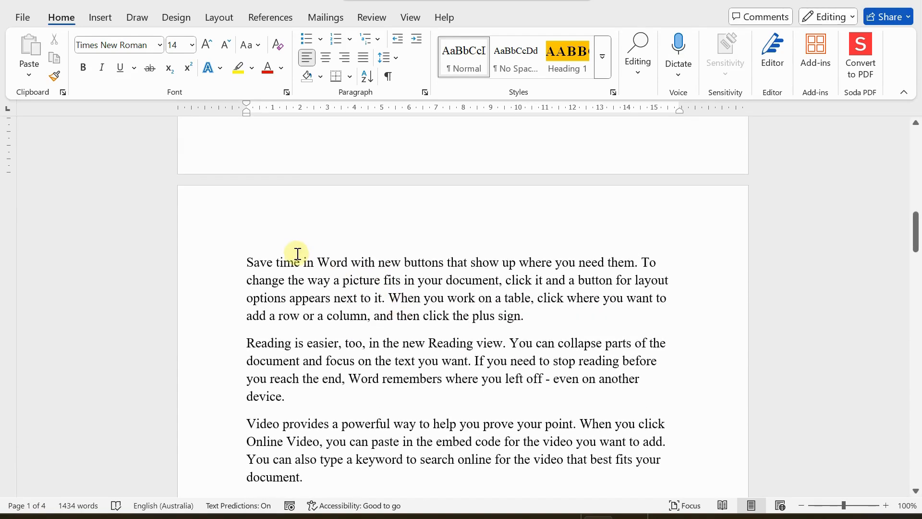
scroll(308, 259, "up", 15)
left_click(314, 269)
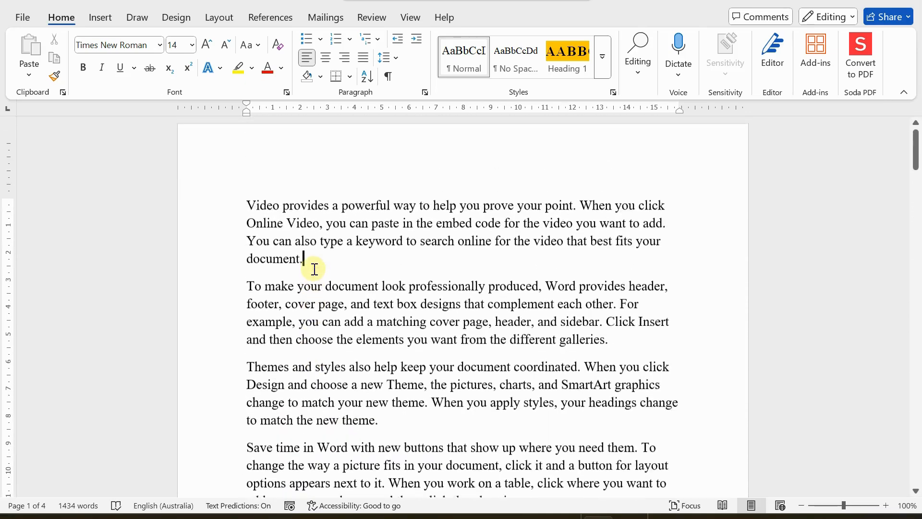
Insert the line "Introduction" above the first paragraph of the document, followed by an empty line
scroll(288, 240, "up", 1)
left_click(246, 212)
key("Return")
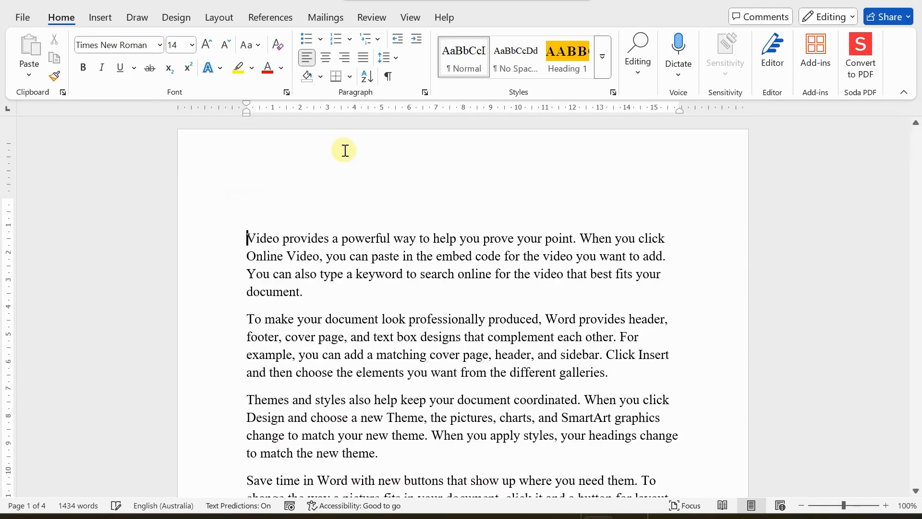
left_click(279, 206)
type("Intr odu")
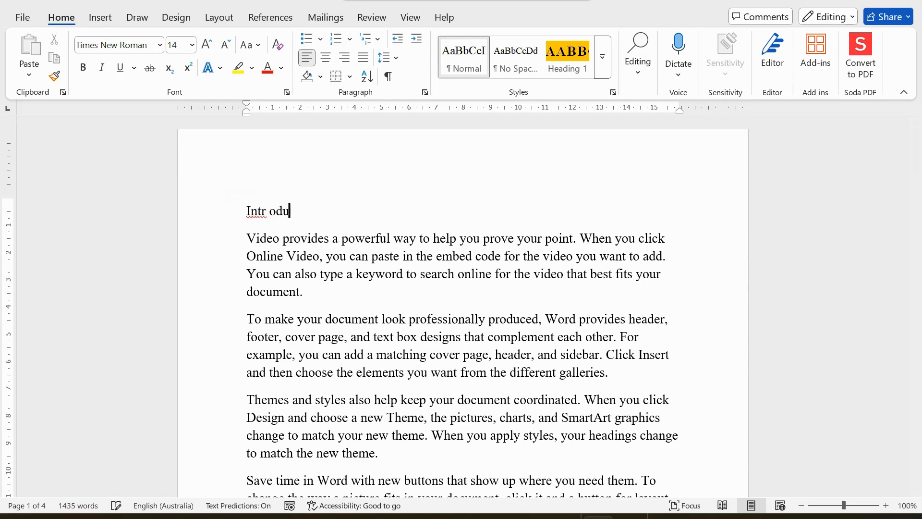
key("BackSpace")
key("BackSpace")
type("opd")
type("uction")
key("Return")
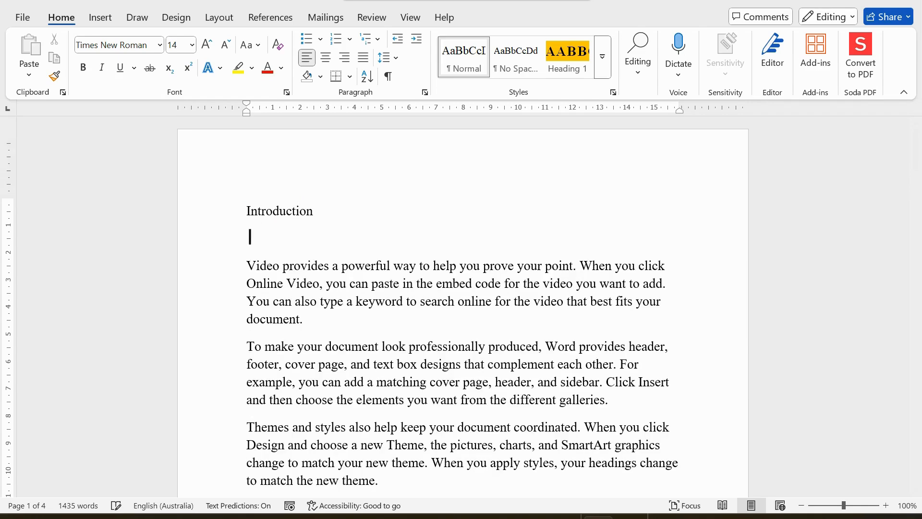
Make the "Introduction" line bold with font size 16 and deselect it
scroll(262, 266, "down", 3)
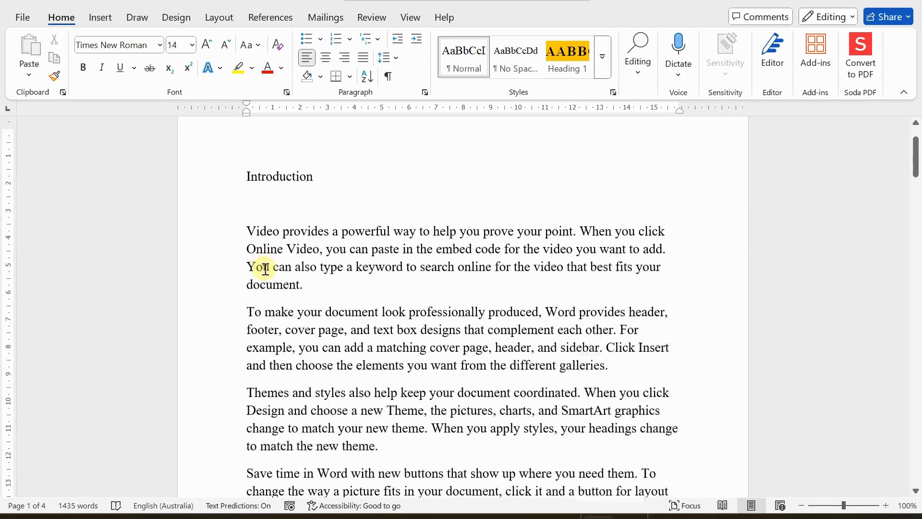
left_click(241, 139)
double_click(297, 147)
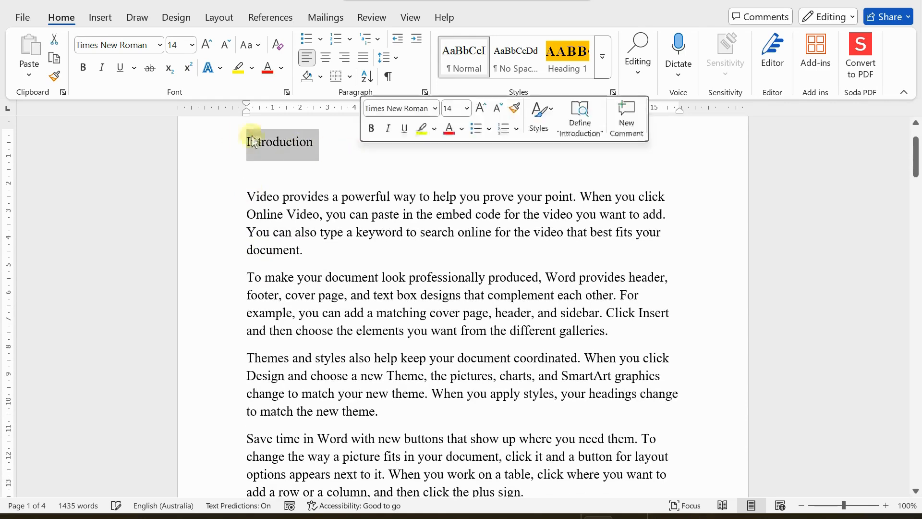
left_click(83, 67)
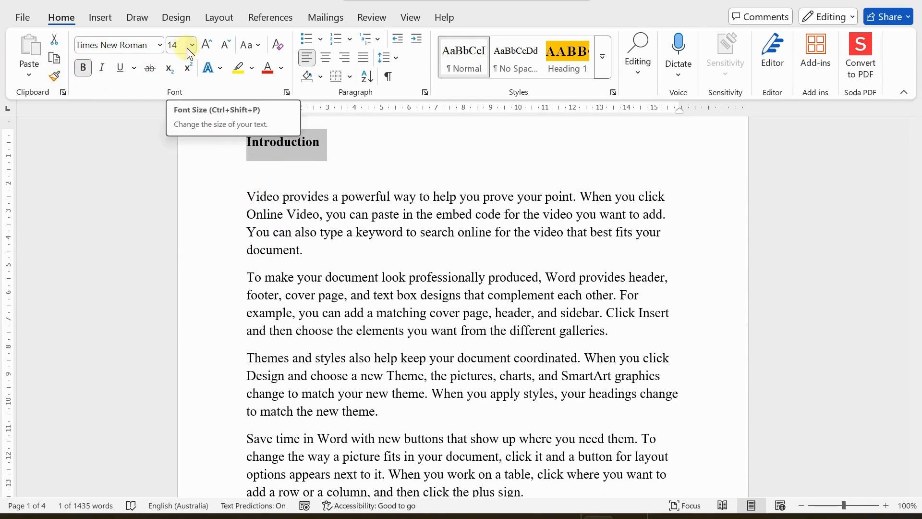
left_click(191, 44)
left_click(181, 171)
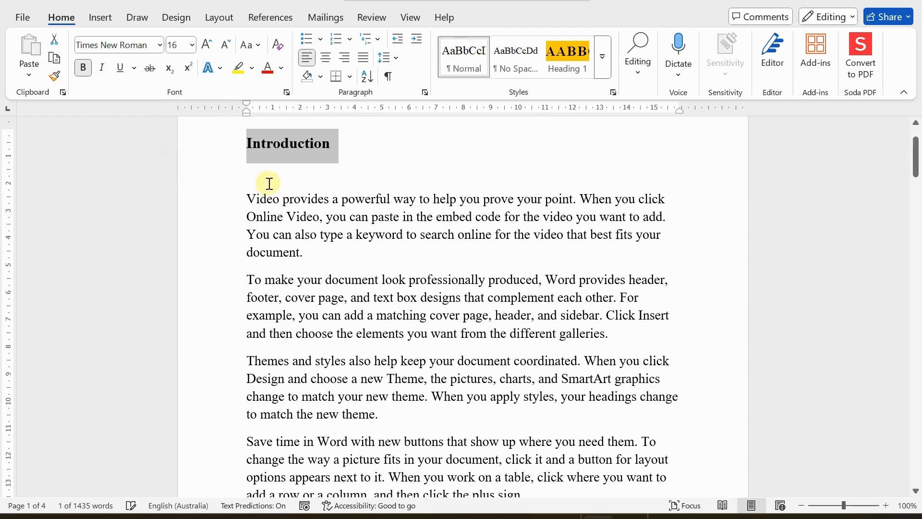
left_click(267, 173)
Insert a bold line "Background" below the first "Reading is easier" paragraph on page 1, followed by an empty line
scroll(264, 274, "down", 6)
scroll(284, 327, "down", 6)
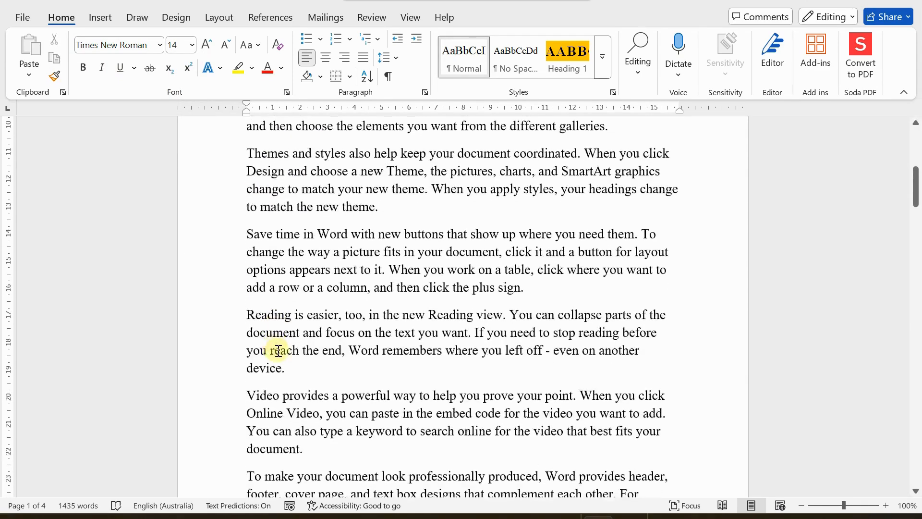
left_click(321, 302)
key("Return")
type("b")
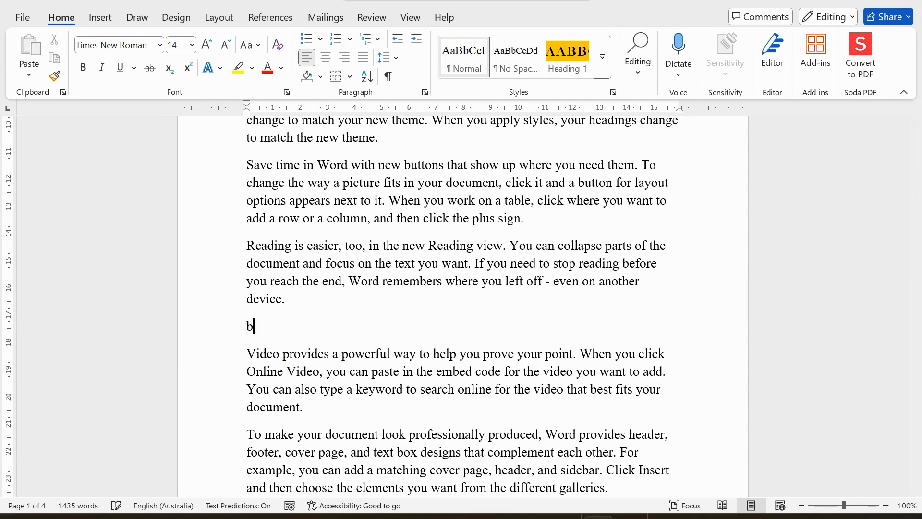
key("BackSpace")
type("BAC")
key("BackSpace")
key("BackSpace")
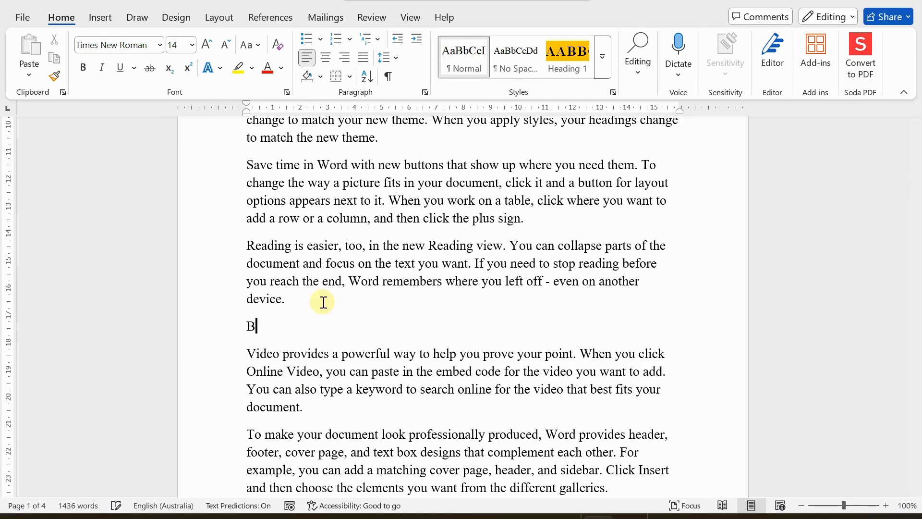
type("ackground")
key("Return")
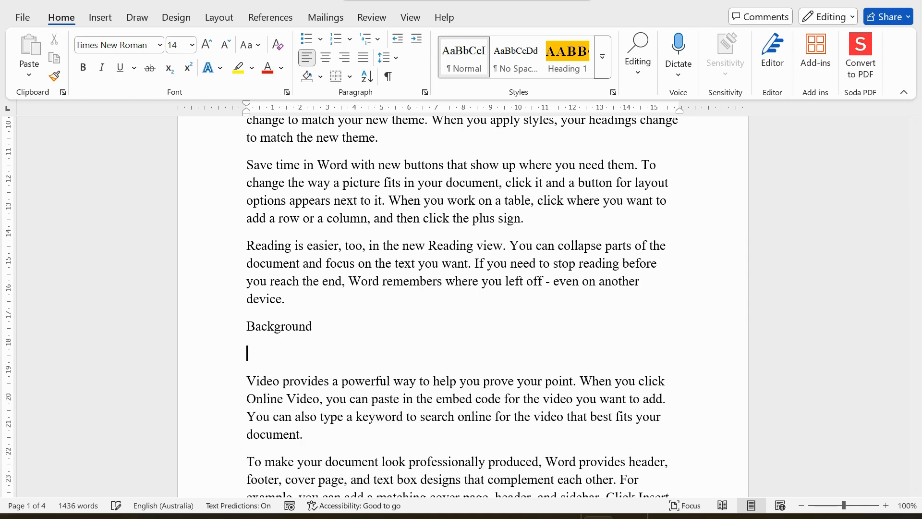
left_click_drag(245, 329, 324, 330)
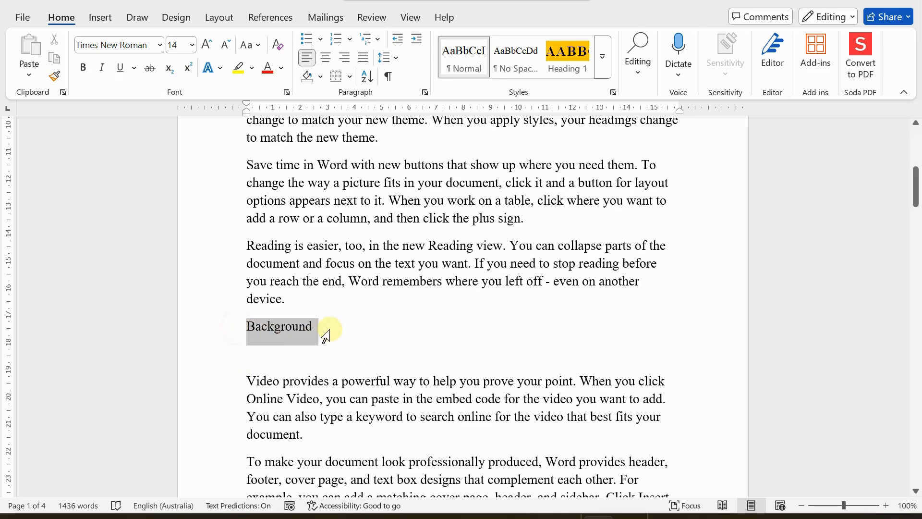
left_click(83, 68)
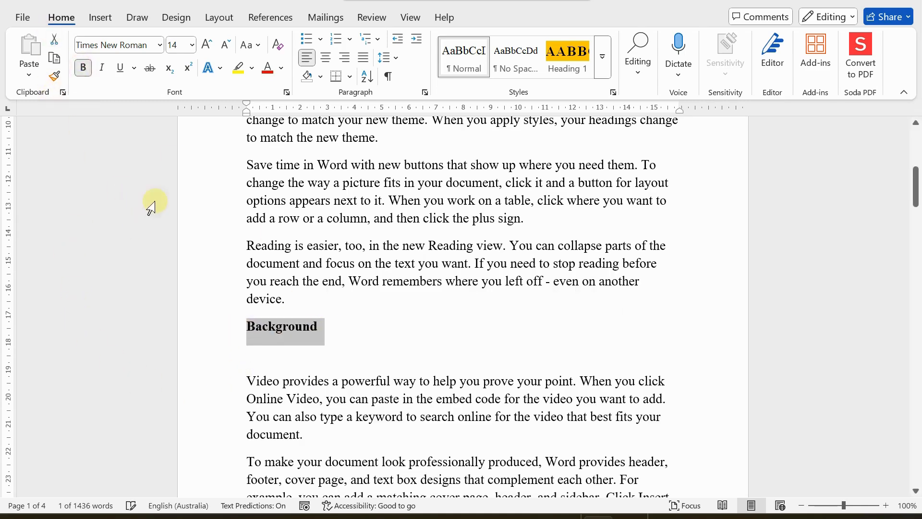
Insert a bold line "Best times to visit Mendi" below the "Save time in Word" paragraph on page 2
scroll(294, 223, "down", 6)
scroll(344, 305, "down", 5)
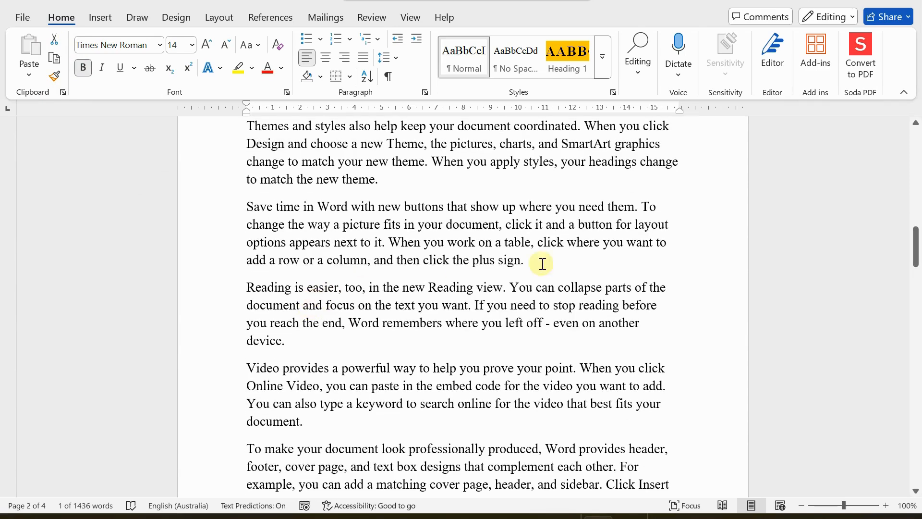
left_click(567, 259)
key("Return")
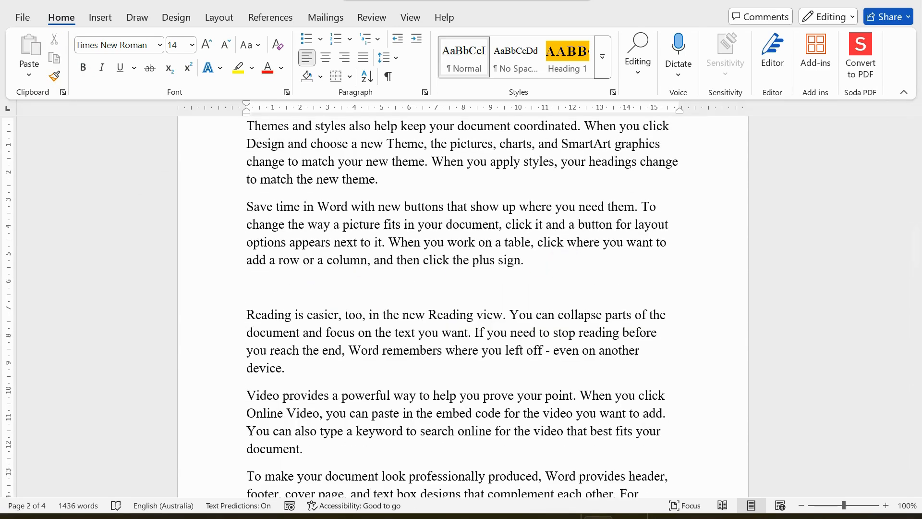
type("best times to visit ")
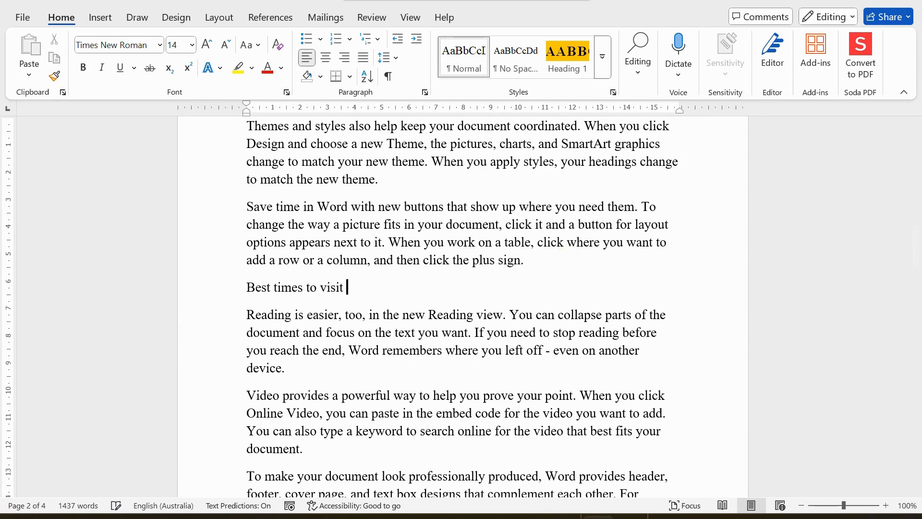
type("MEN")
key("BackSpace")
type("endi")
key("shift+Home")
left_click(83, 67)
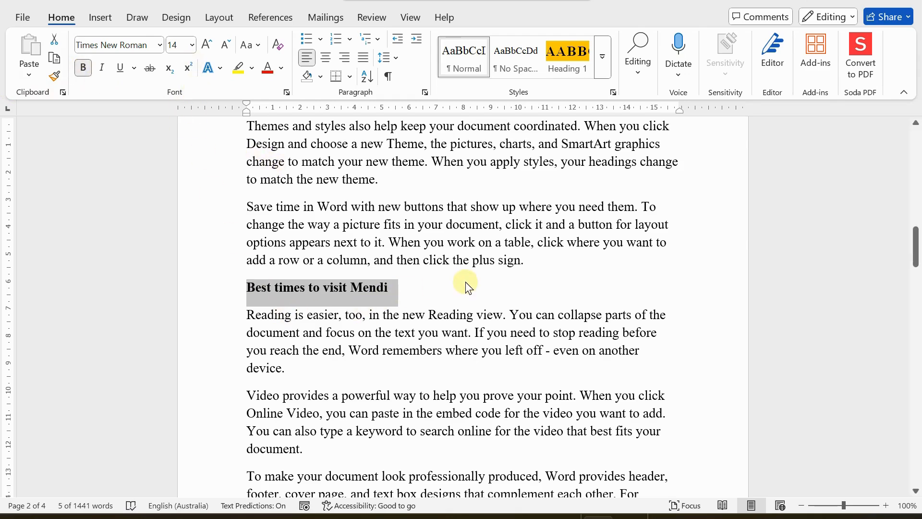
left_click(451, 289)
Insert the line "Accommodaiton in Mendi" below the "Video provides" paragraph that starts page 3
scroll(451, 289, "up", 6)
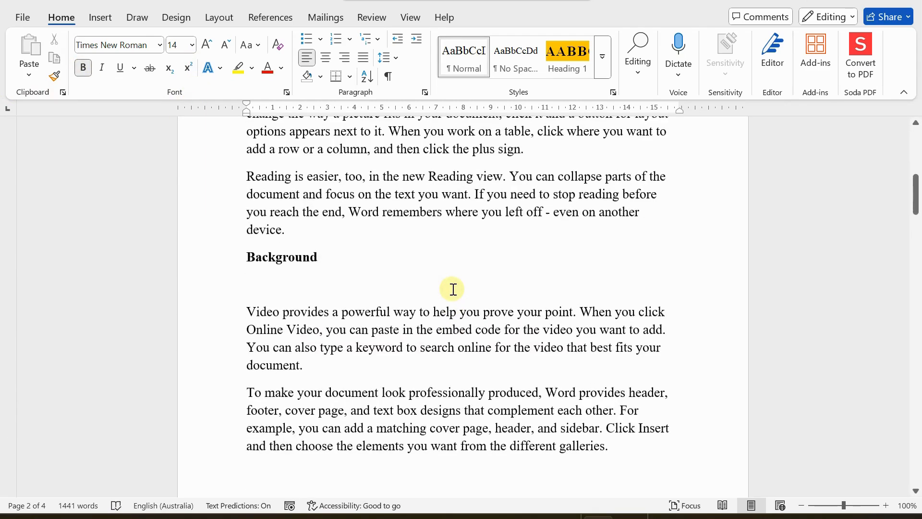
scroll(452, 288, "up", 3)
scroll(451, 289, "down", 9)
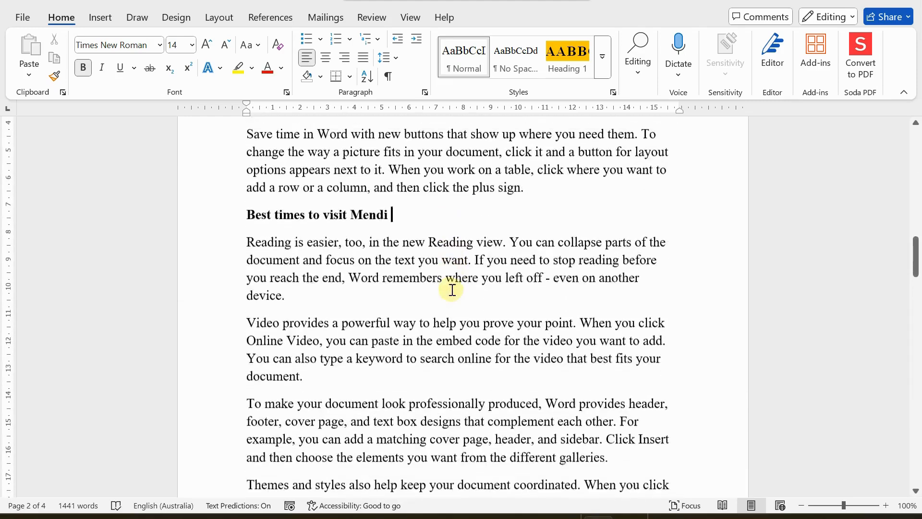
scroll(452, 289, "down", 8)
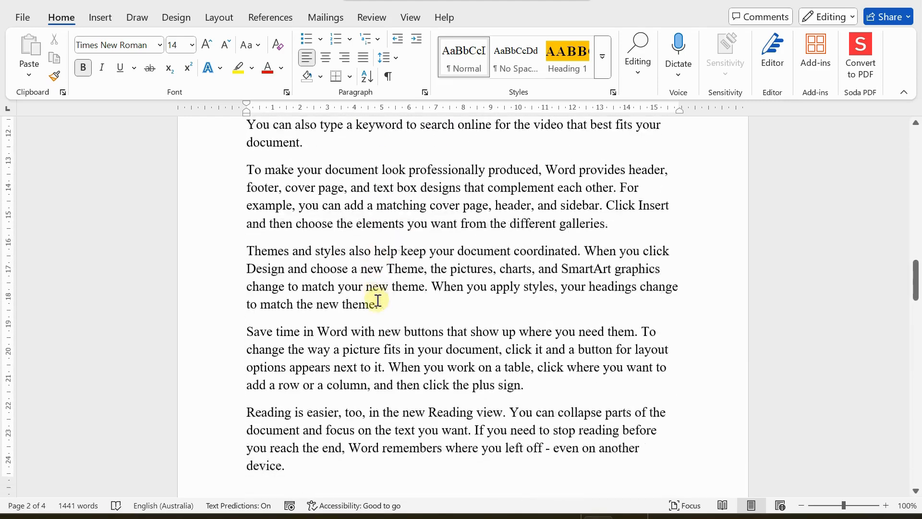
scroll(378, 301, "down", 8)
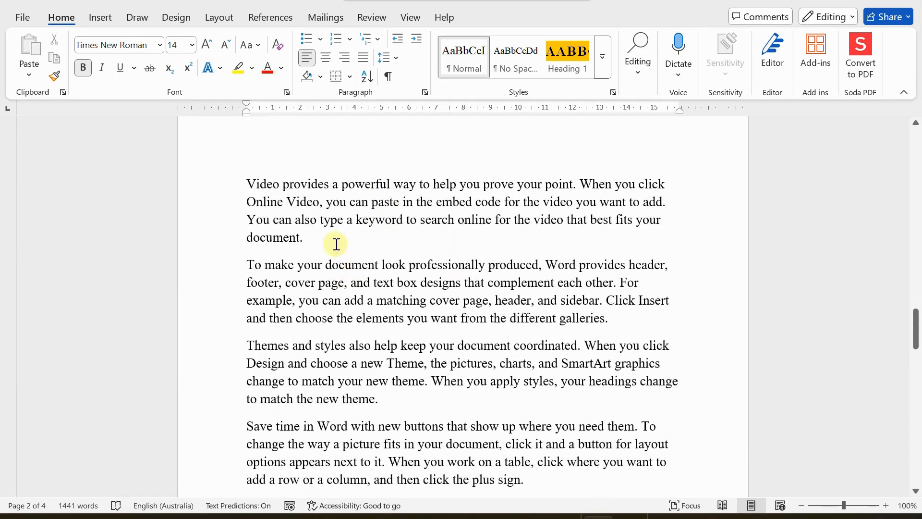
left_click(341, 242)
key("Return")
type("ac")
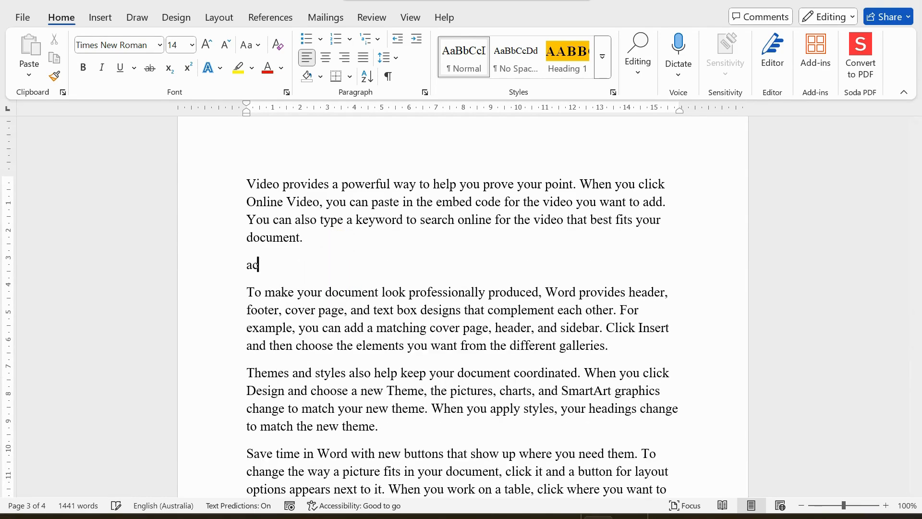
type("co")
key("BackSpace")
key("BackSpace")
key("BackSpace")
key("BackSpace")
type("ACCOM")
key("BackSpace")
key("BackSpace")
key("BackSpace")
type("commodaiton in Meh")
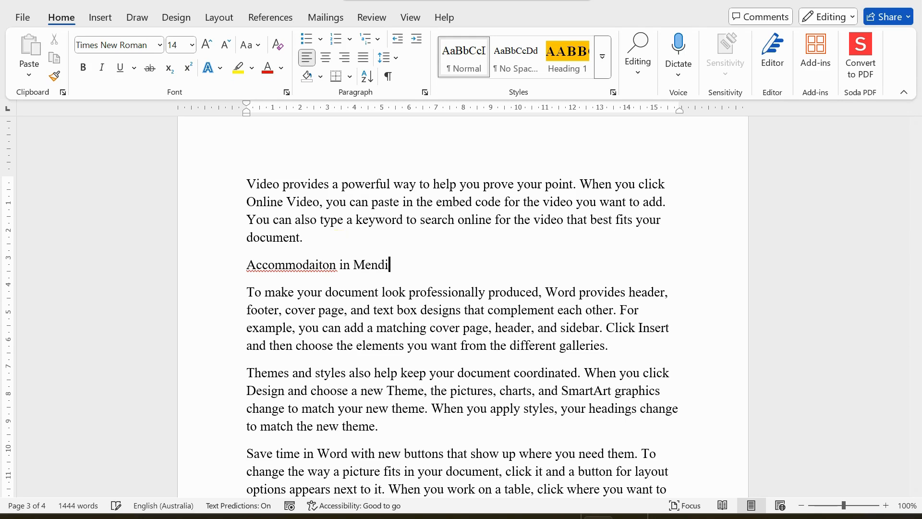
Correct the misspelled word in the new page 3 line to "Accommodation" and make the whole line bold
right_click(300, 265)
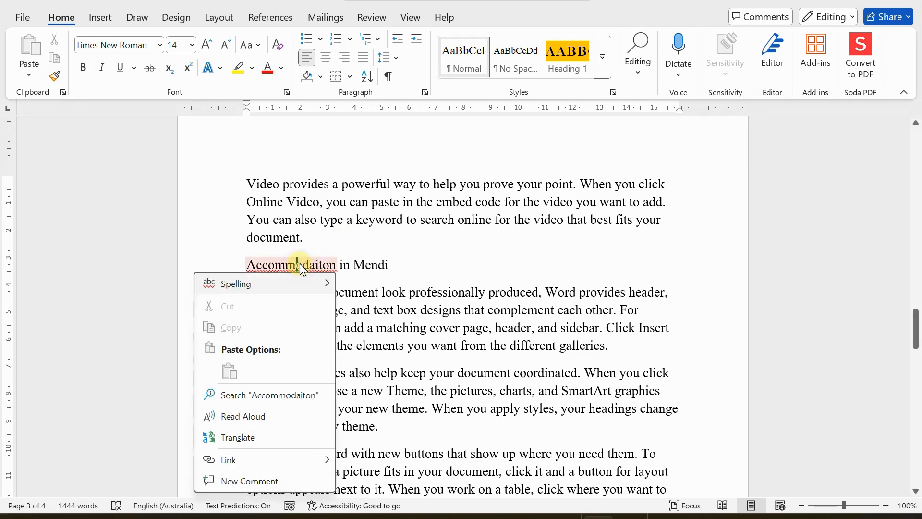
mouse_move(264, 299)
left_click(403, 287)
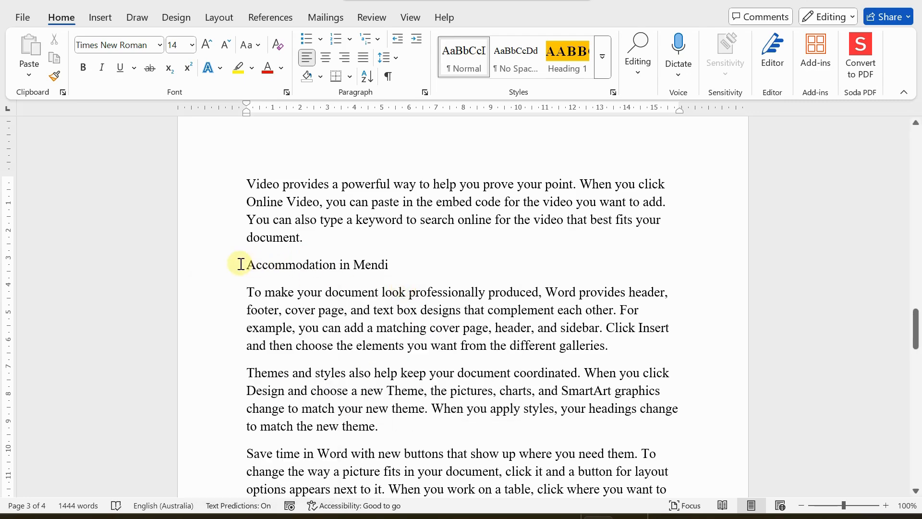
left_click_drag(241, 261, 402, 262)
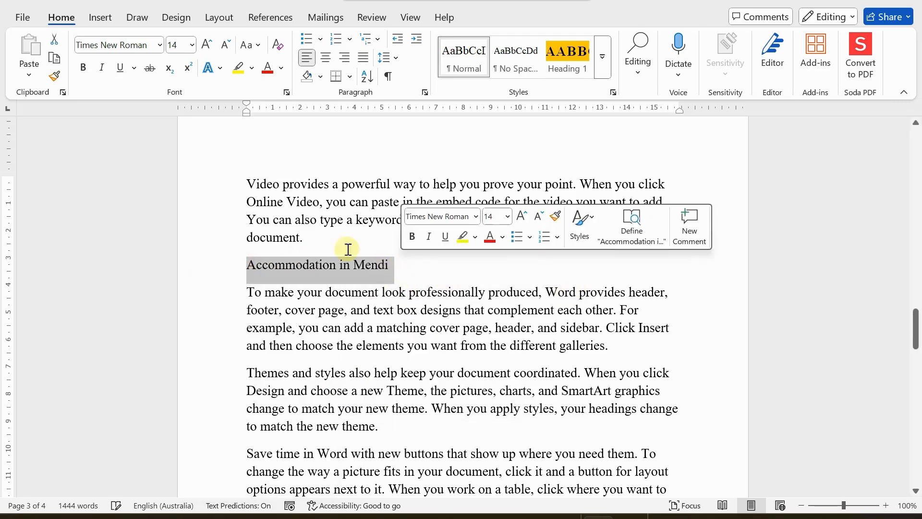
left_click(82, 67)
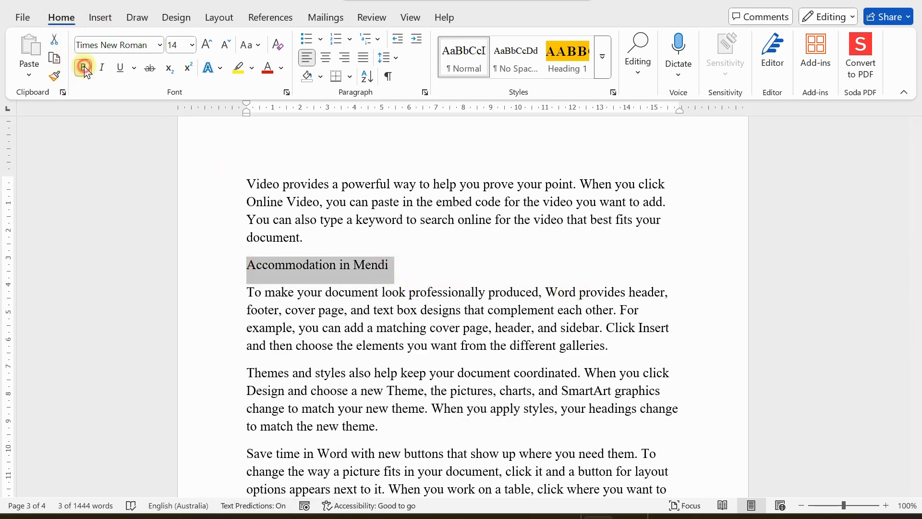
Delete the empty line below the "Introduction" heading on page 1
scroll(403, 354, "down", 3)
scroll(405, 354, "down", 3)
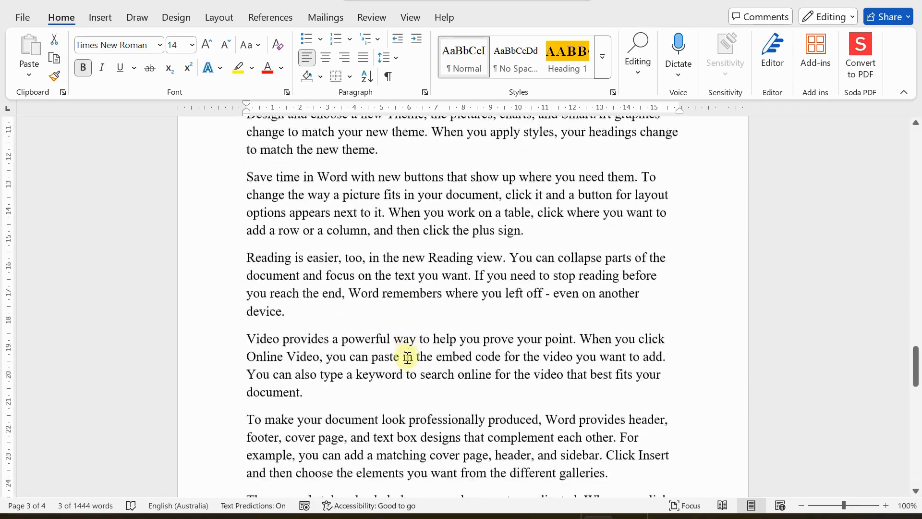
scroll(408, 357, "up", 15)
scroll(409, 358, "down", 5)
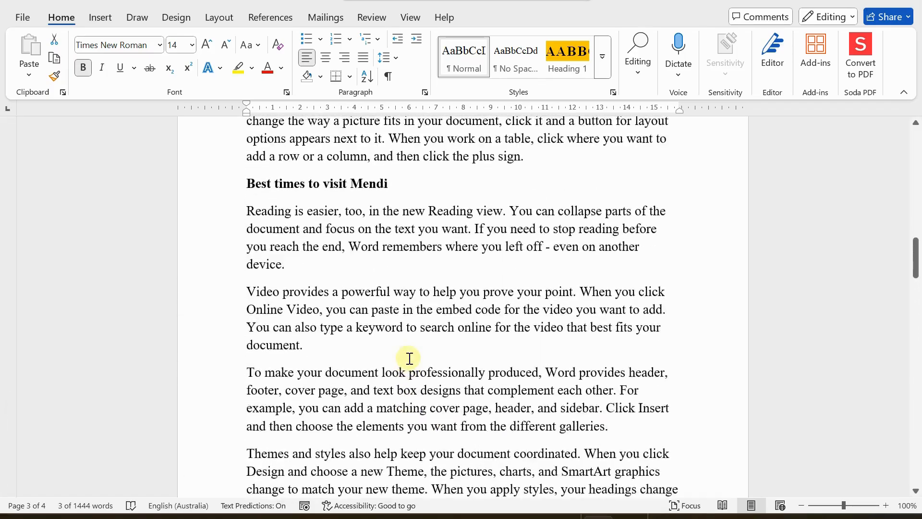
scroll(410, 358, "up", 15)
scroll(408, 357, "up", 15)
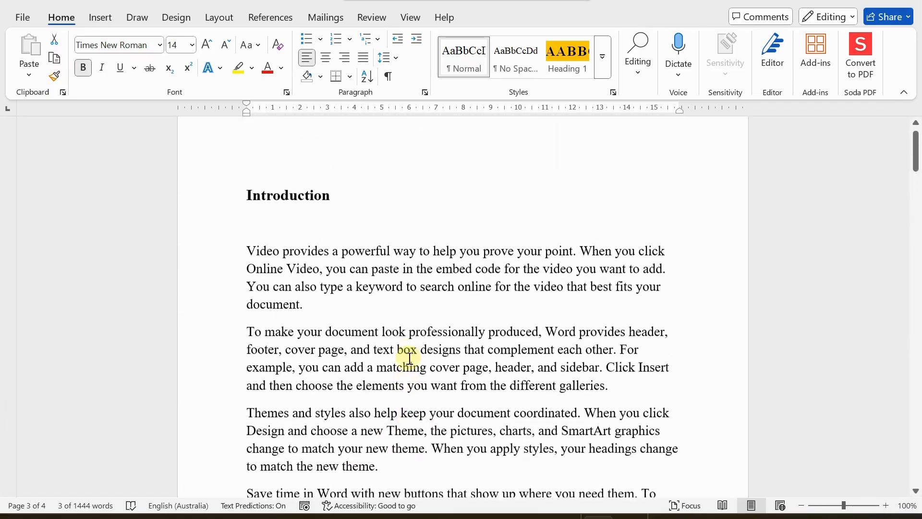
left_click(285, 243)
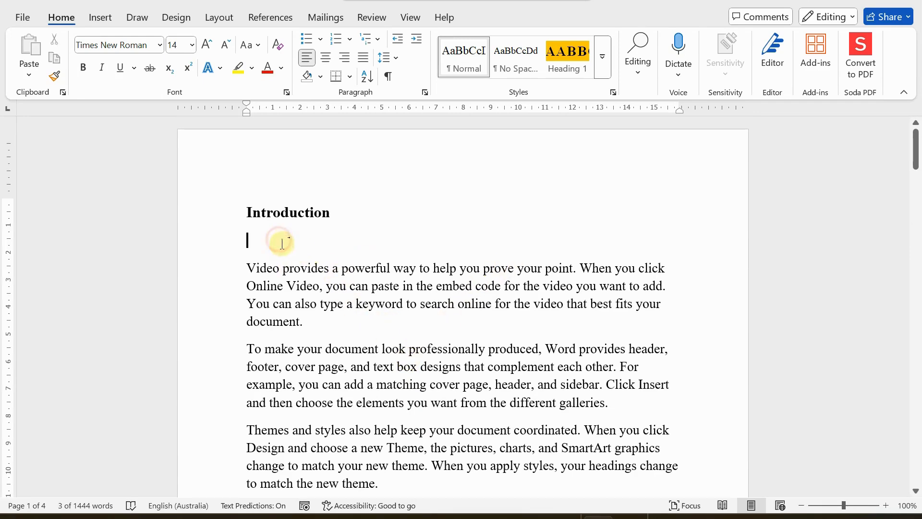
key("Delete")
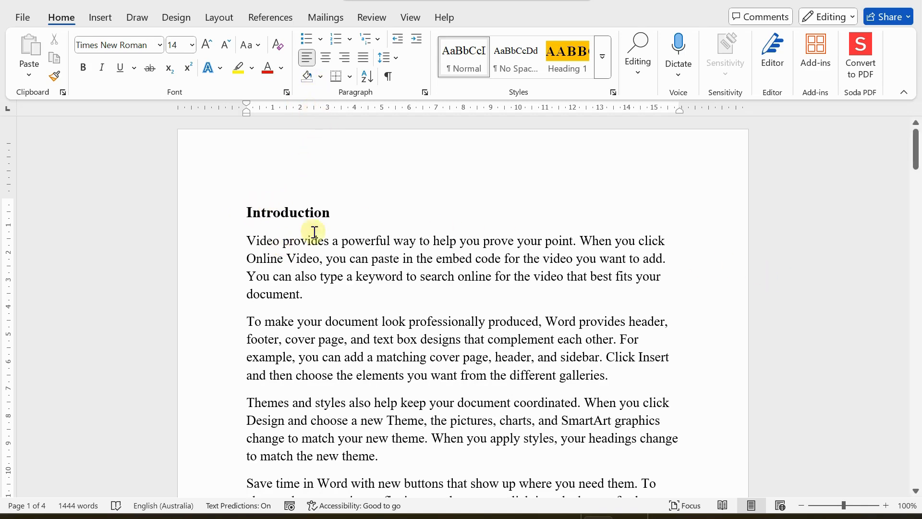
Insert the Automatic Table 1 table of contents on a new line above the "Introduction" heading on page 1
left_click(240, 211)
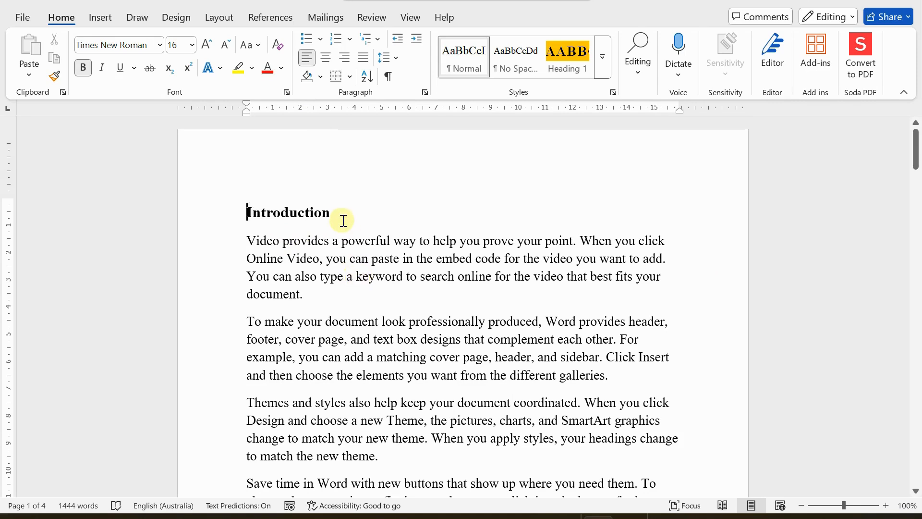
key("Return")
left_click(299, 181)
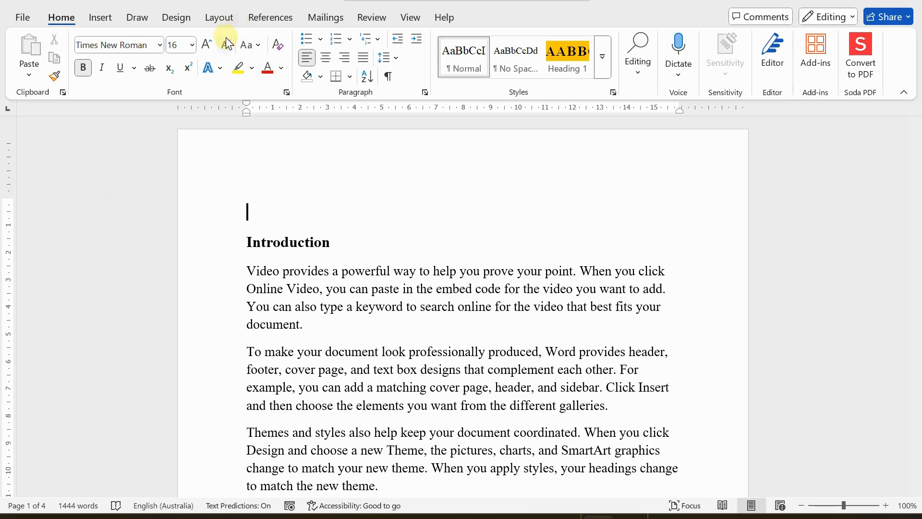
left_click(266, 15)
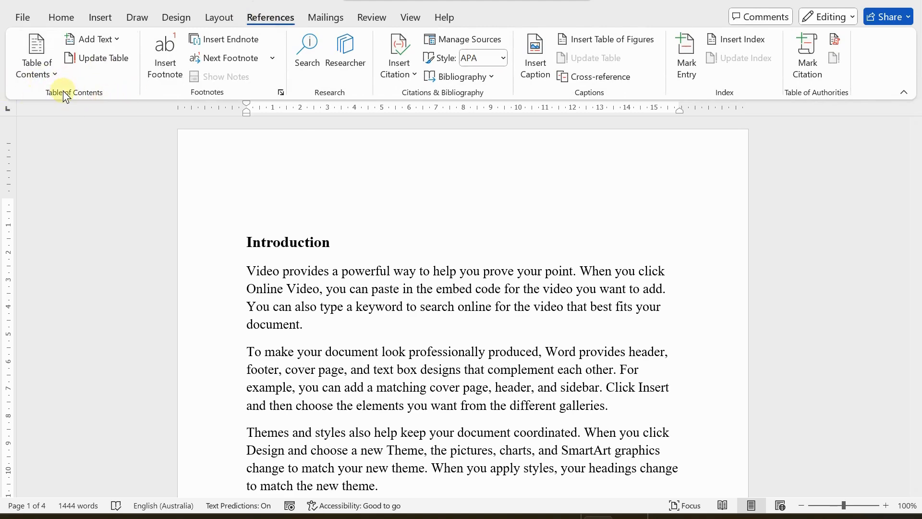
left_click(50, 73)
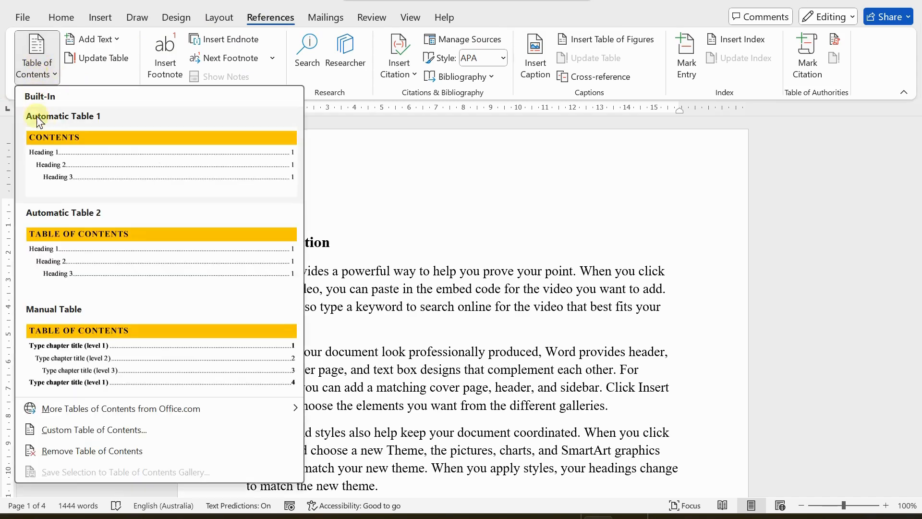
left_click(80, 166)
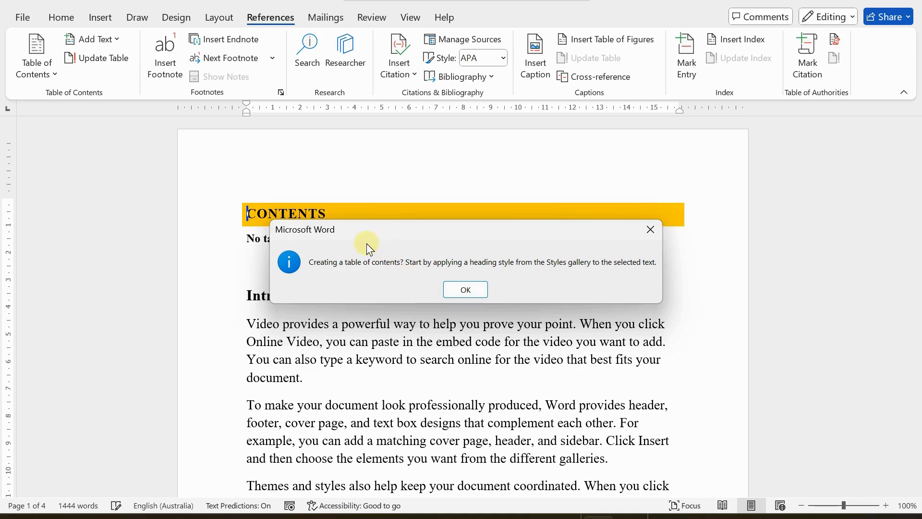
left_click(471, 294)
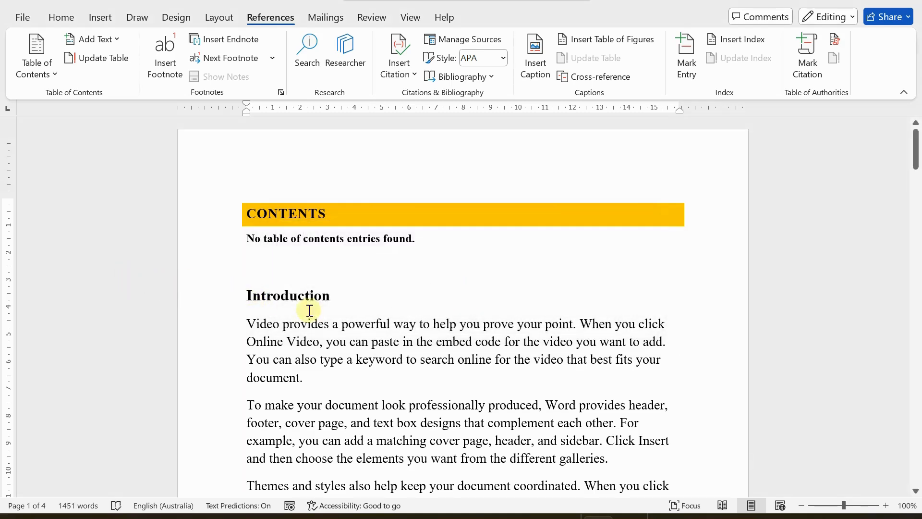
Apply the Heading 1 style to the "Introduction" line below the table of contents
left_click_drag(240, 295, 360, 300)
left_click(61, 18)
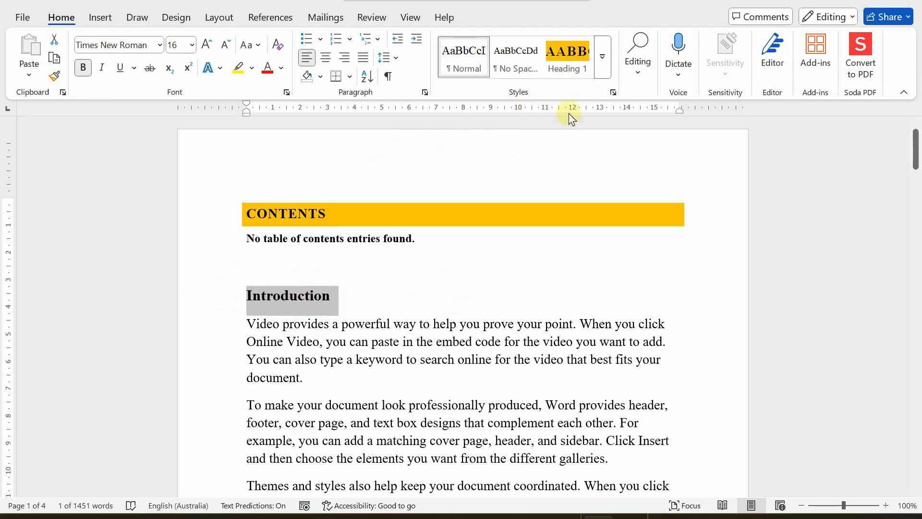
left_click(603, 60)
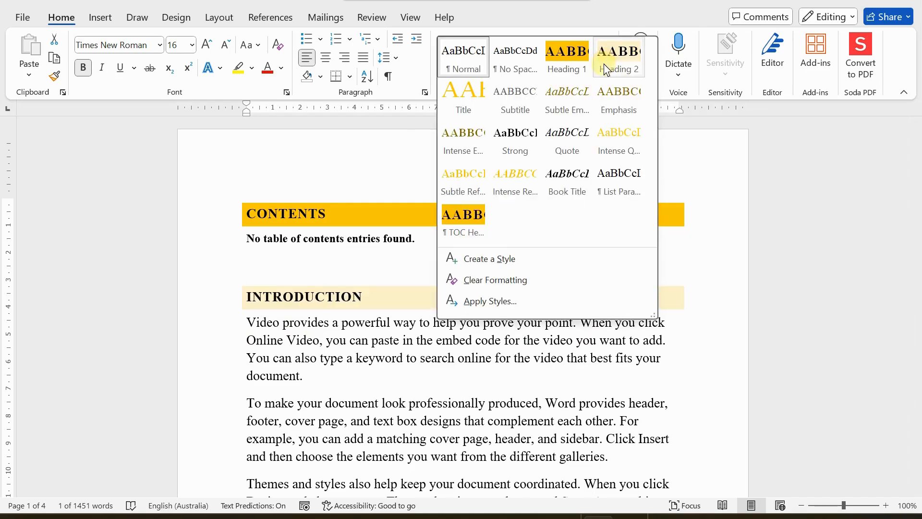
left_click(568, 50)
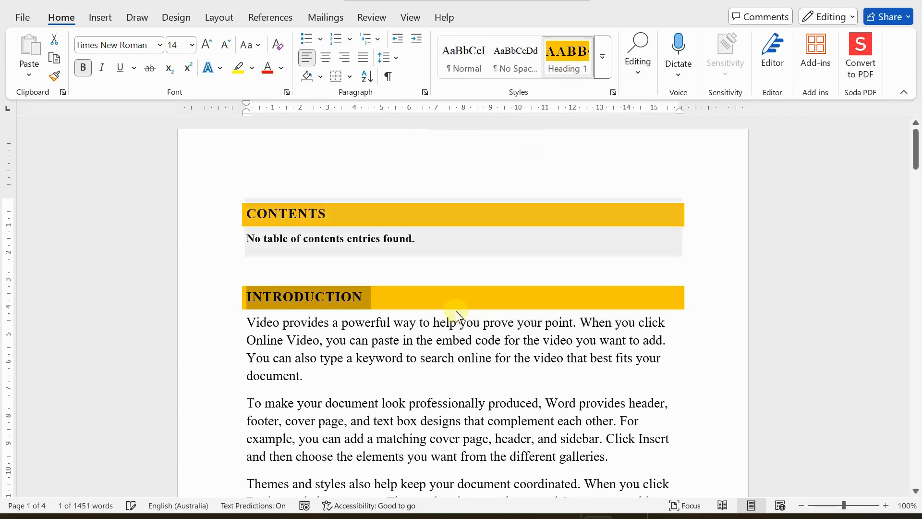
Apply the Heading 1 style to the "Background" line and delete the empty line below it
scroll(437, 335, "down", 6)
scroll(436, 337, "down", 2)
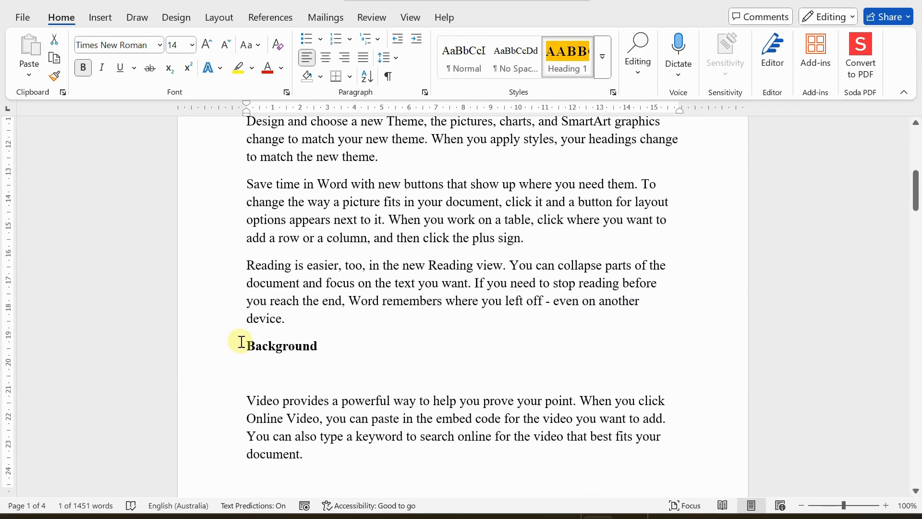
left_click_drag(237, 342, 330, 350)
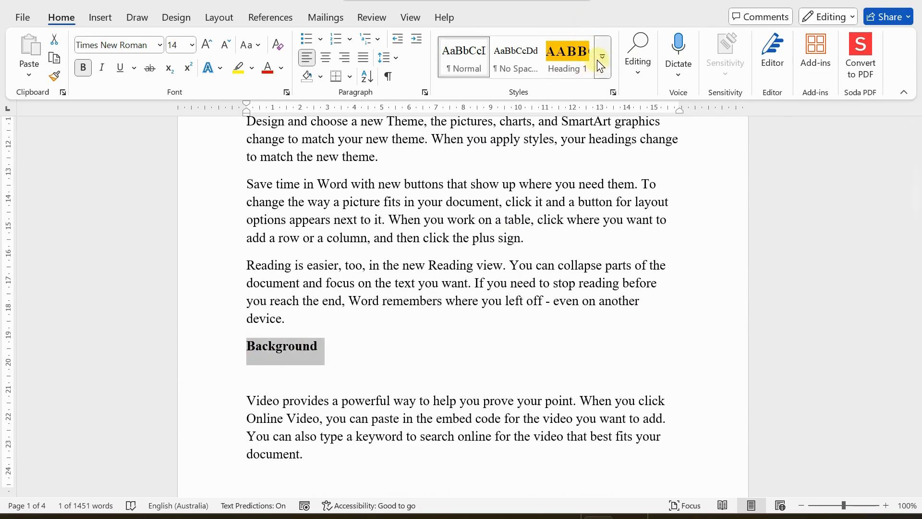
left_click(552, 56)
left_click(280, 376)
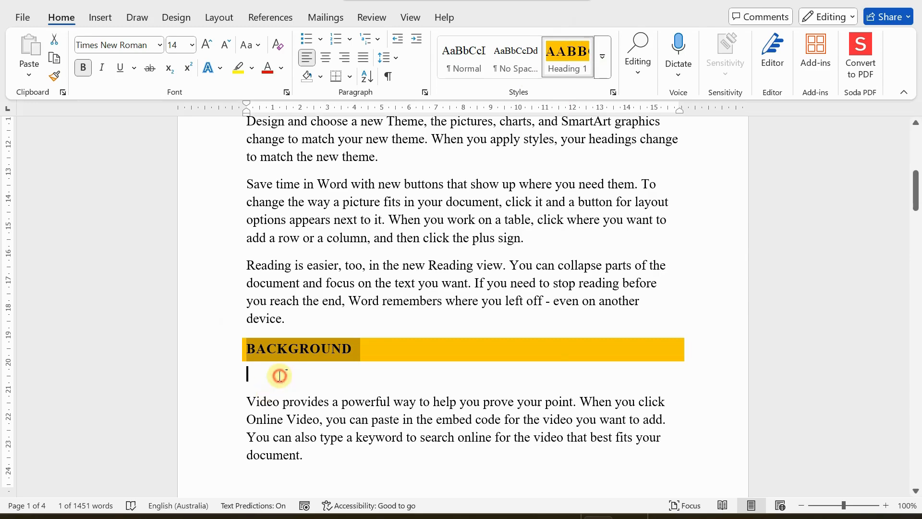
key("Delete")
Apply the Heading 1 style to the "Best times to visit Mendi" line on page 2
scroll(294, 408, "down", 10)
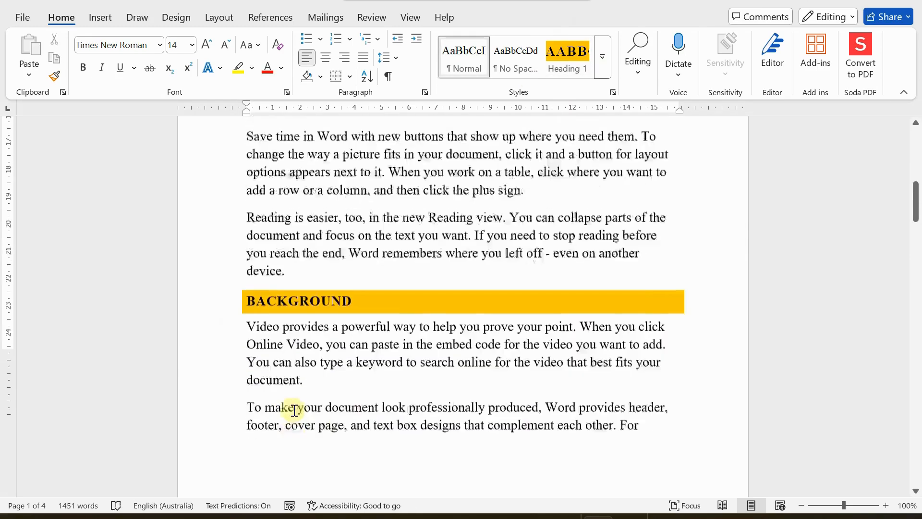
scroll(297, 412, "down", 2)
left_click_drag(245, 263, 404, 268)
left_click(567, 55)
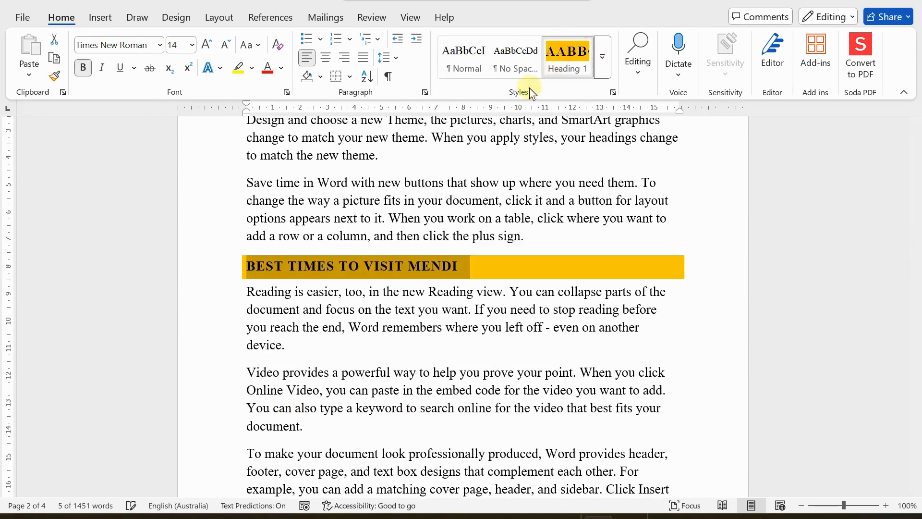
Apply the Heading 1 style to the "Accommodation in Mendi" line on page 3
scroll(320, 357, "down", 4)
scroll(321, 358, "down", 9)
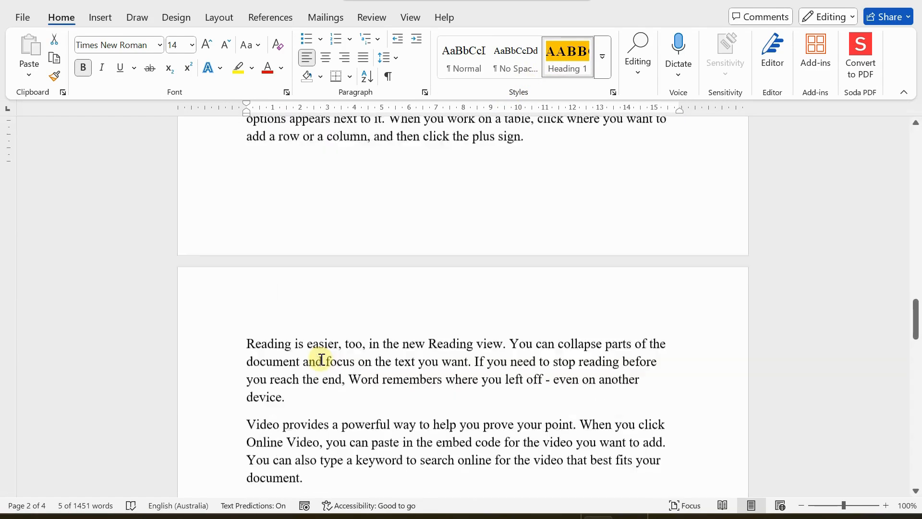
left_click_drag(247, 311, 439, 310)
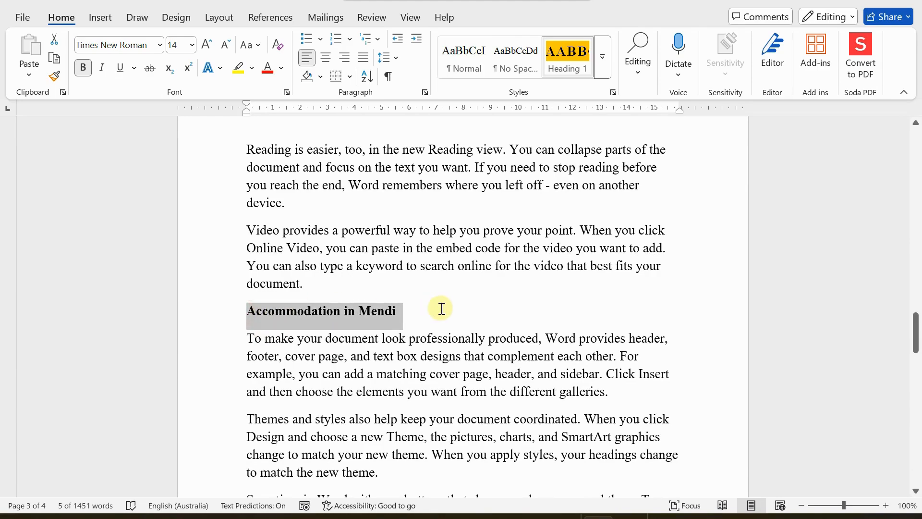
left_click(565, 62)
Insert the line "HOTELS IN MENDI" below the first paragraph of the "Accommodation in Mendi" section, followed by an empty line
scroll(402, 382, "down", 5)
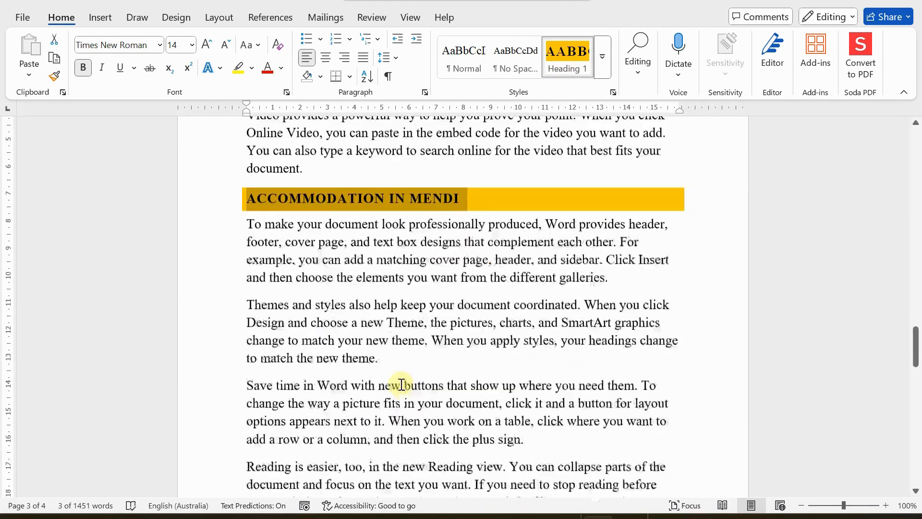
scroll(402, 382, "up", 7)
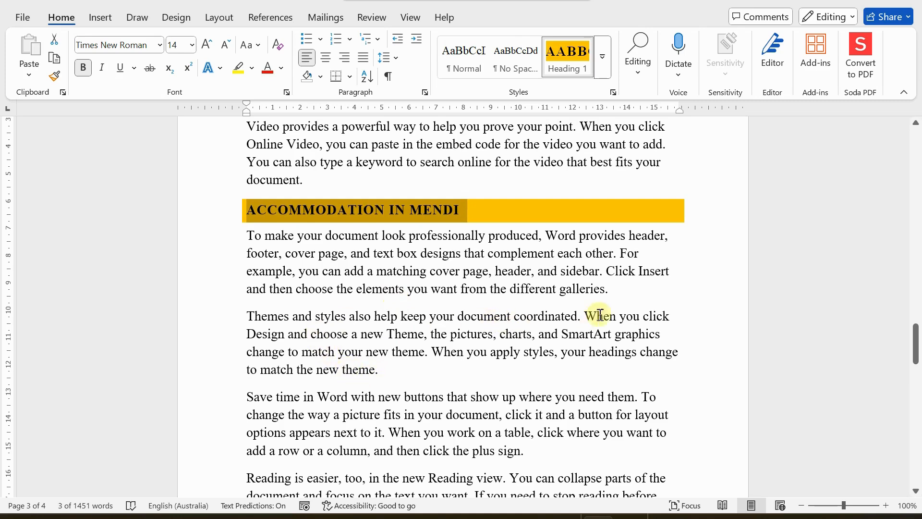
left_click(627, 288)
key("Return")
key("Tab")
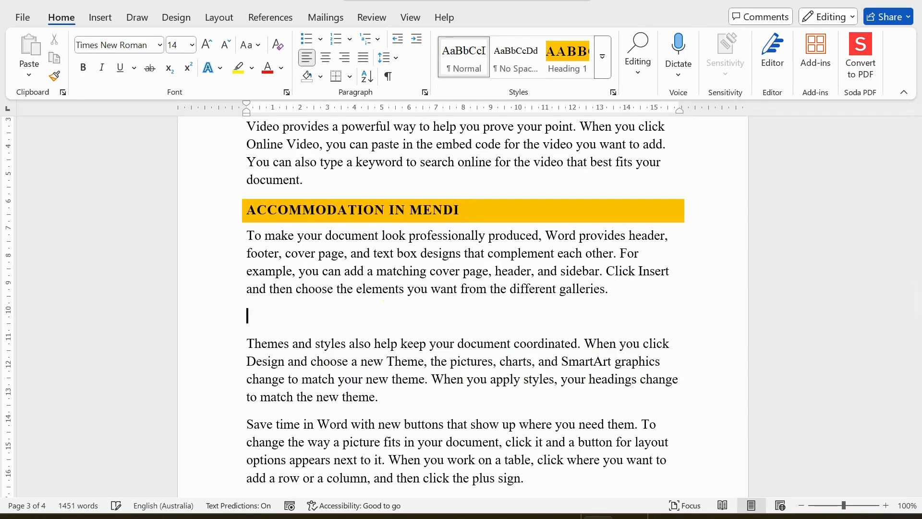
type("hoe")
key("BackSpace")
key("BackSpace")
key("BackSpace")
type("HT")
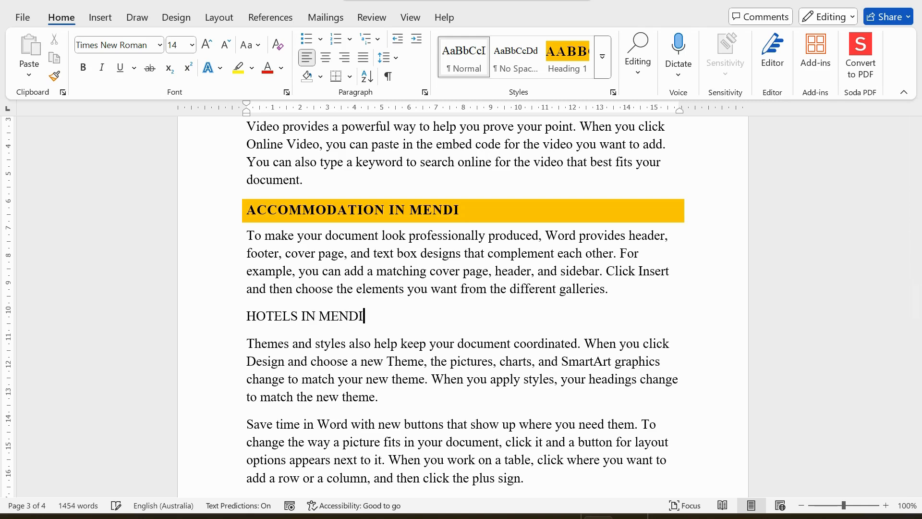
key("Return")
key("Tab")
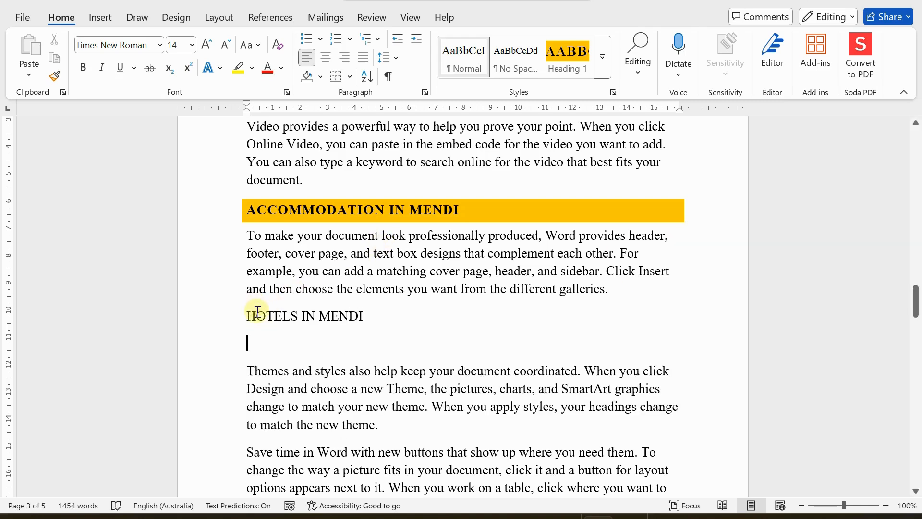
Apply the Heading 2 style to "HOTELS IN MENDI" and delete the empty line below it
left_click_drag(243, 318, 392, 324)
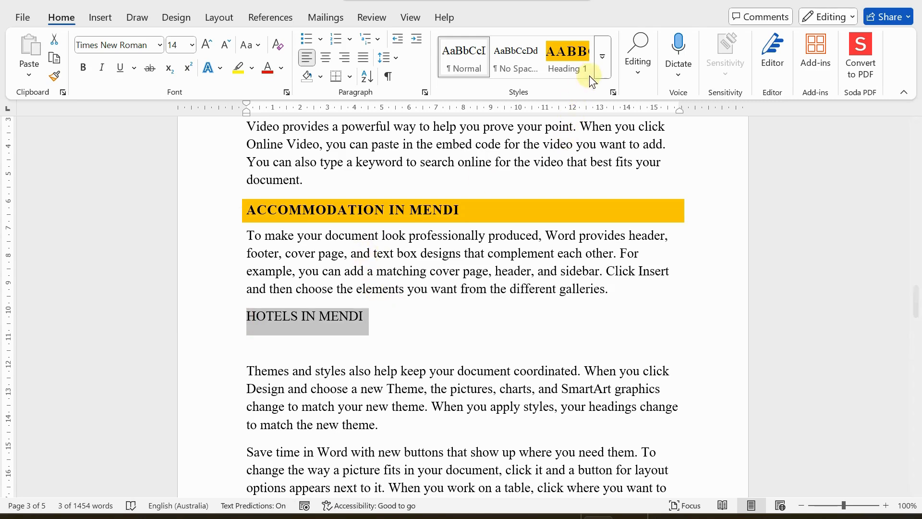
left_click(602, 59)
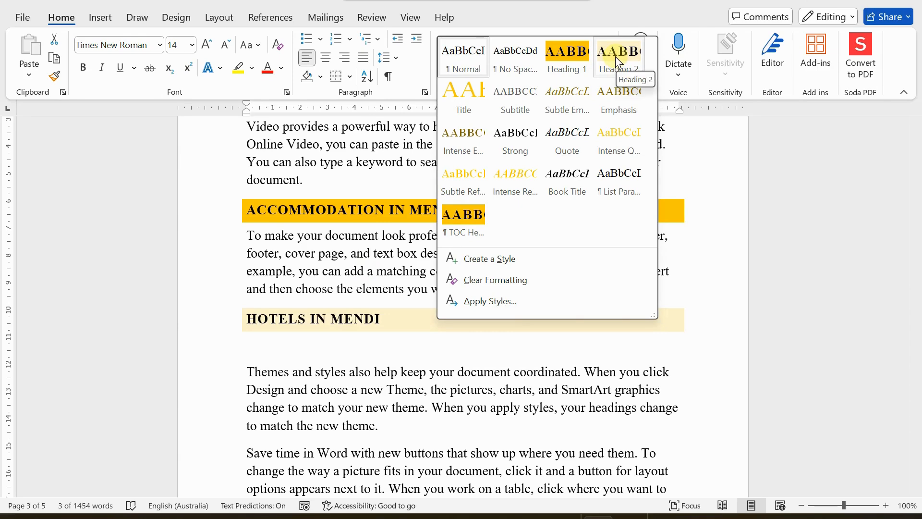
left_click(615, 56)
left_click(276, 356)
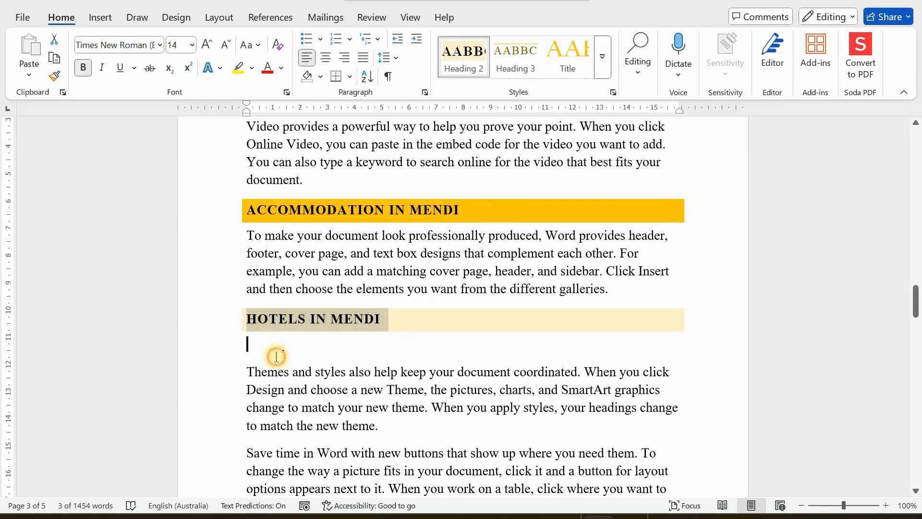
key("Delete")
Insert the line "GUEST HOUSES IN MENDI" above the last paragraph on page 3 and apply the Heading 2 style to it
scroll(274, 380, "down", 3)
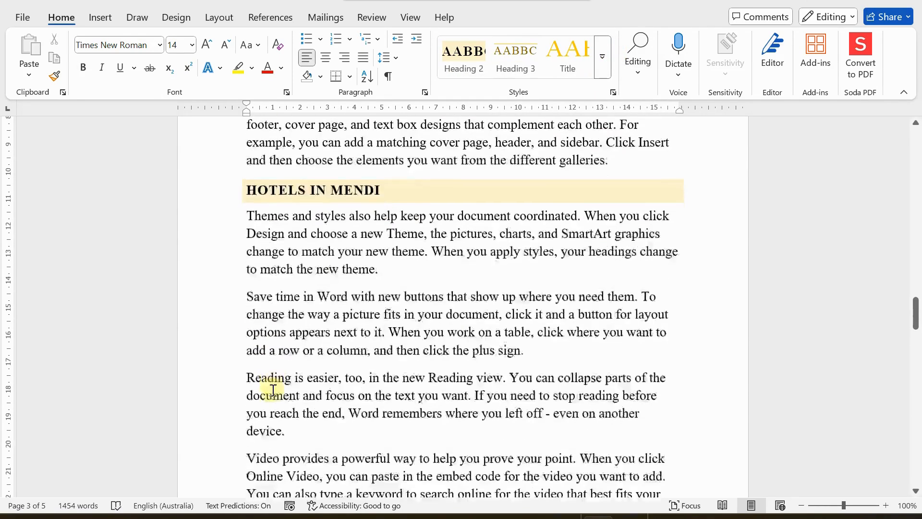
scroll(273, 390, "down", 3)
key("Return")
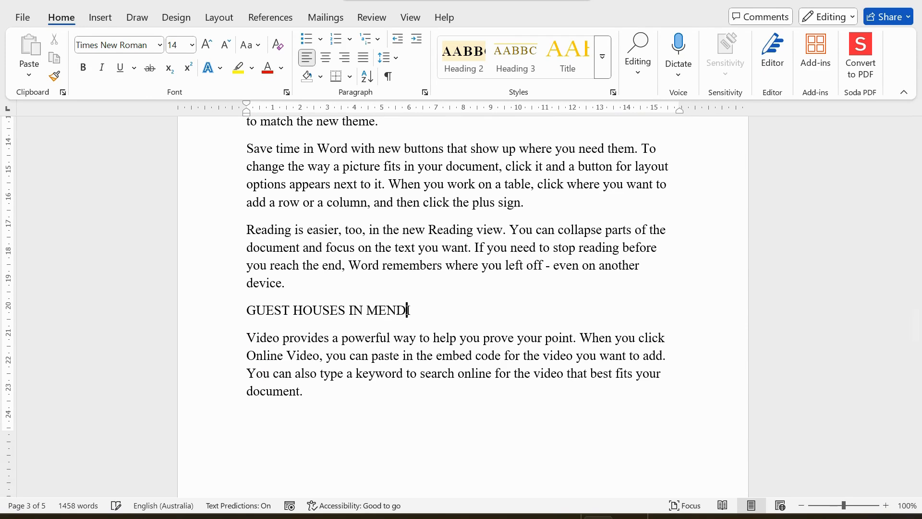
left_click(238, 308)
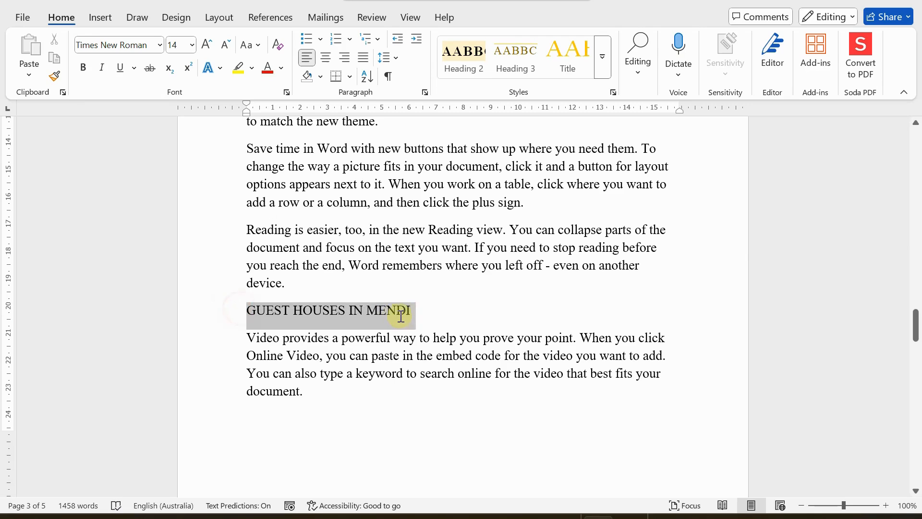
left_click(465, 59)
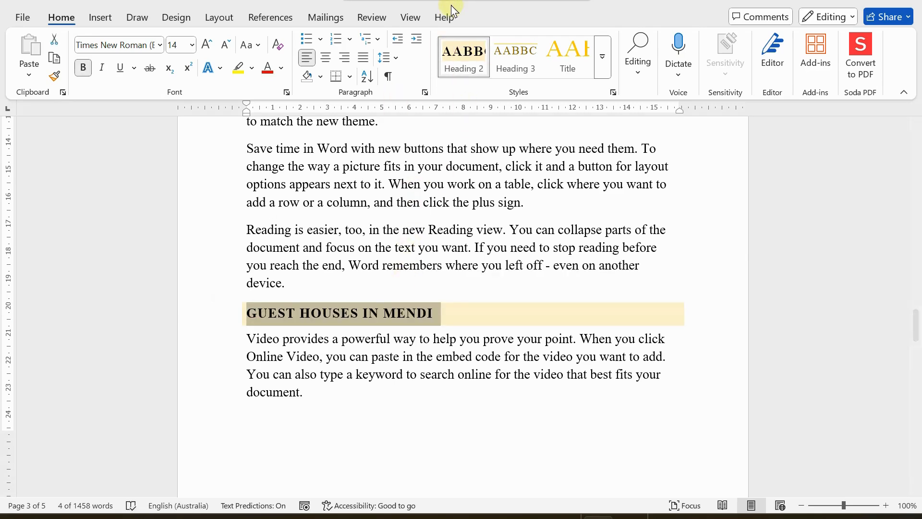
Review the styled headings from "GUEST HOUSES IN MENDI" back up to "CONTENTS" and view the available heading styles
scroll(293, 330, "up", 6)
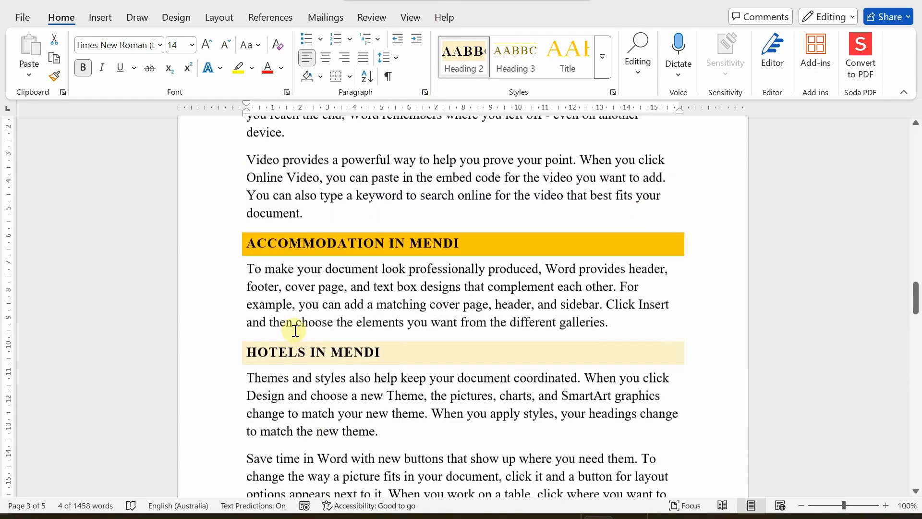
scroll(306, 358, "down", 2)
scroll(250, 343, "up", 1)
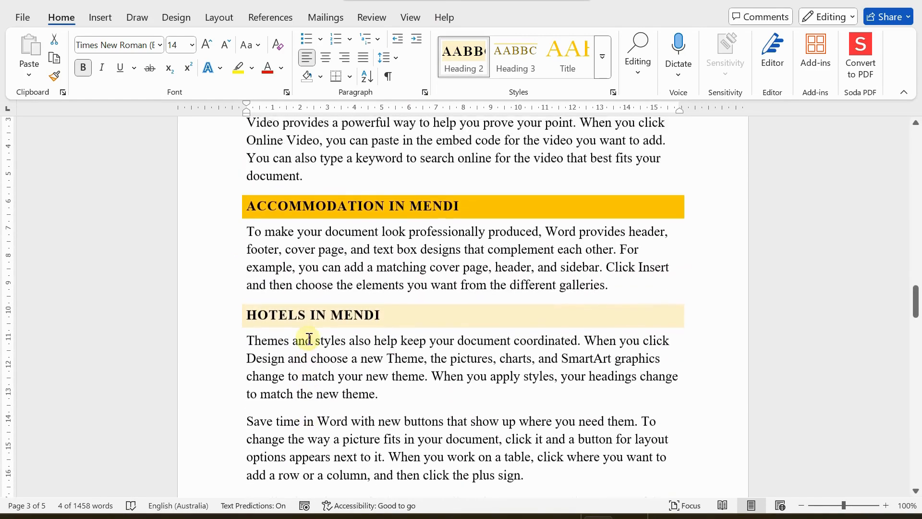
scroll(289, 385, "down", 3)
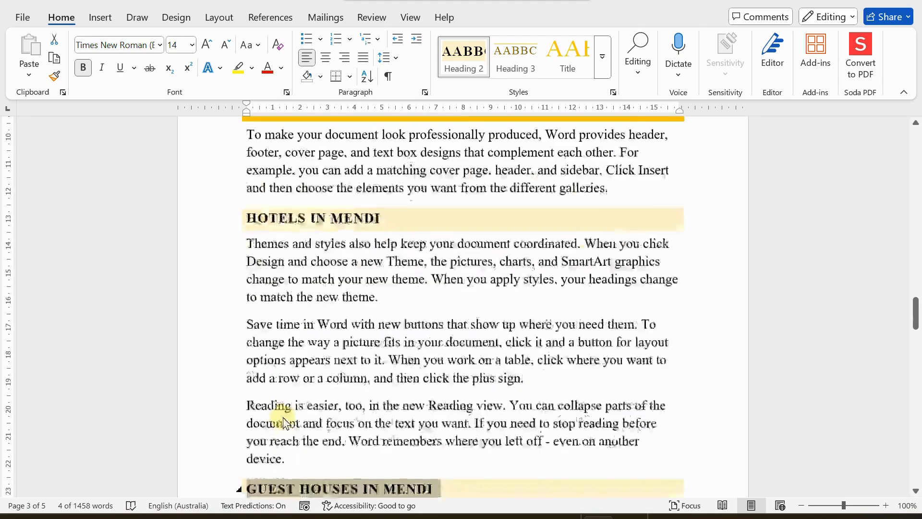
left_click(164, 416)
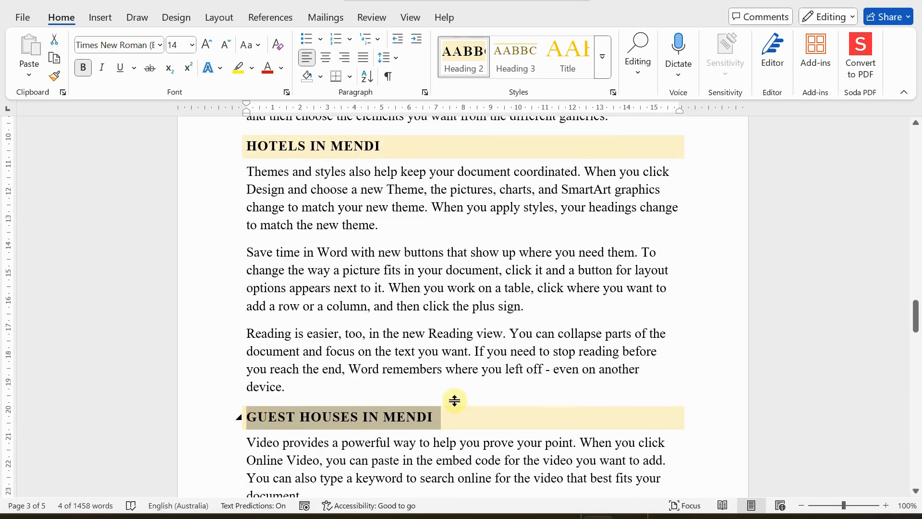
scroll(420, 355, "down", 3)
scroll(420, 356, "up", 9)
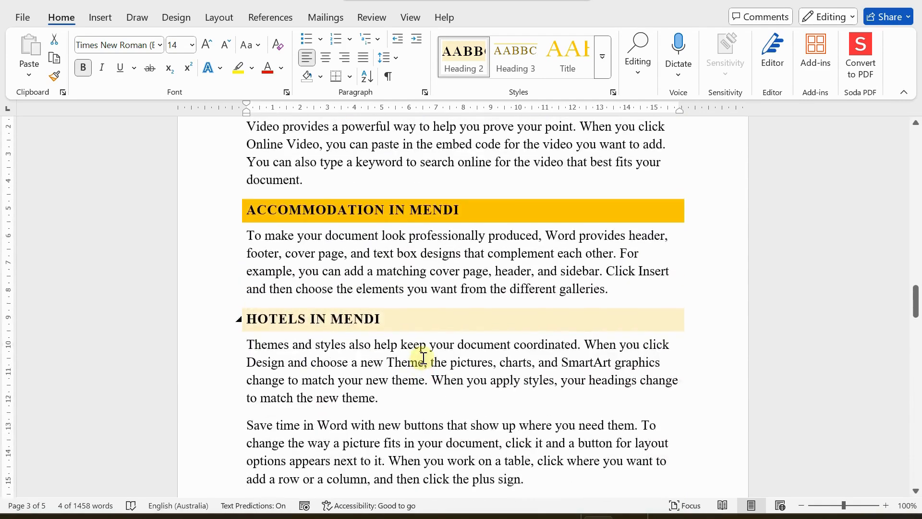
scroll(424, 357, "up", 12)
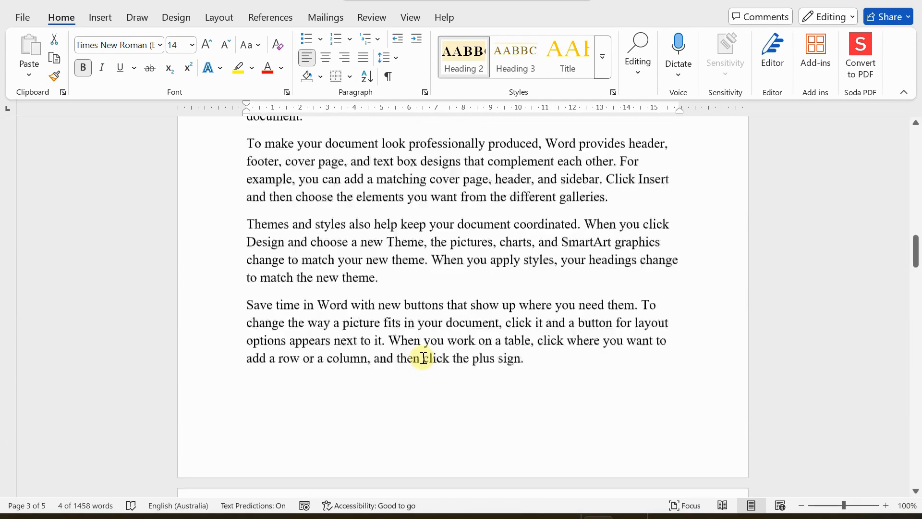
scroll(423, 357, "up", 2)
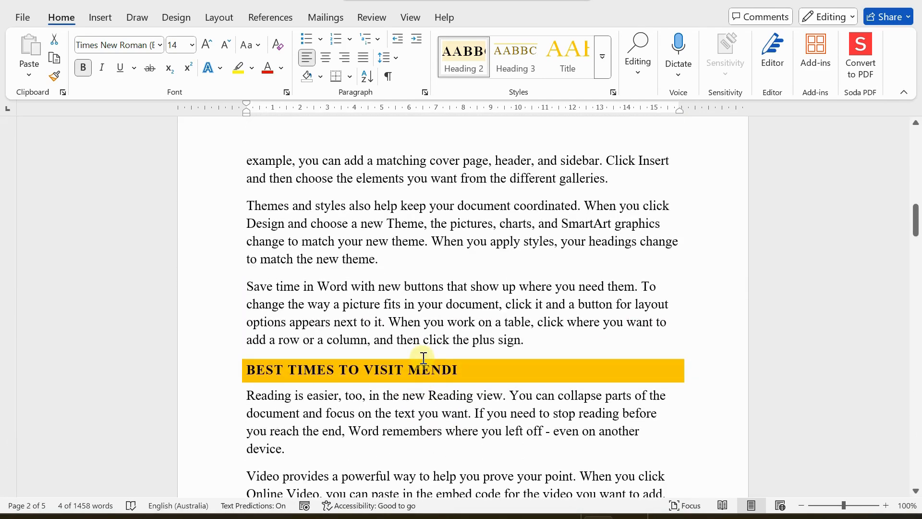
scroll(423, 358, "up", 8)
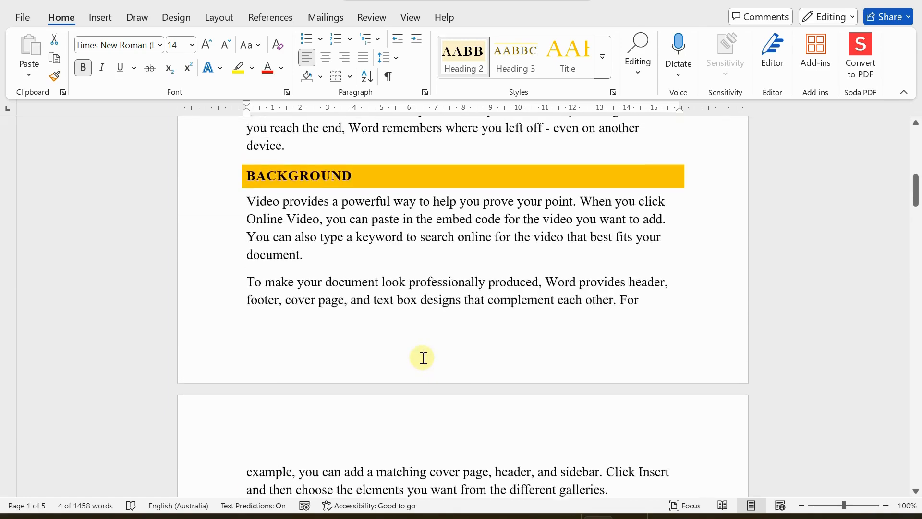
scroll(423, 358, "up", 10)
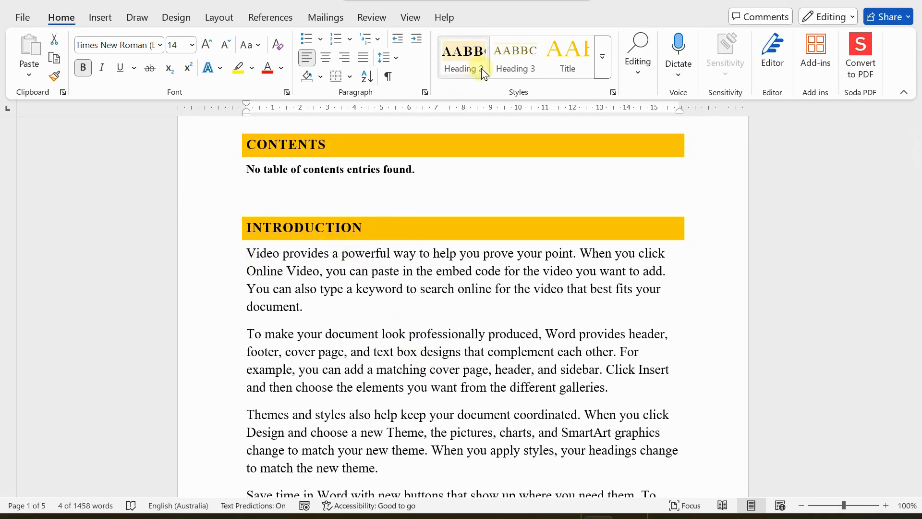
left_click(601, 72)
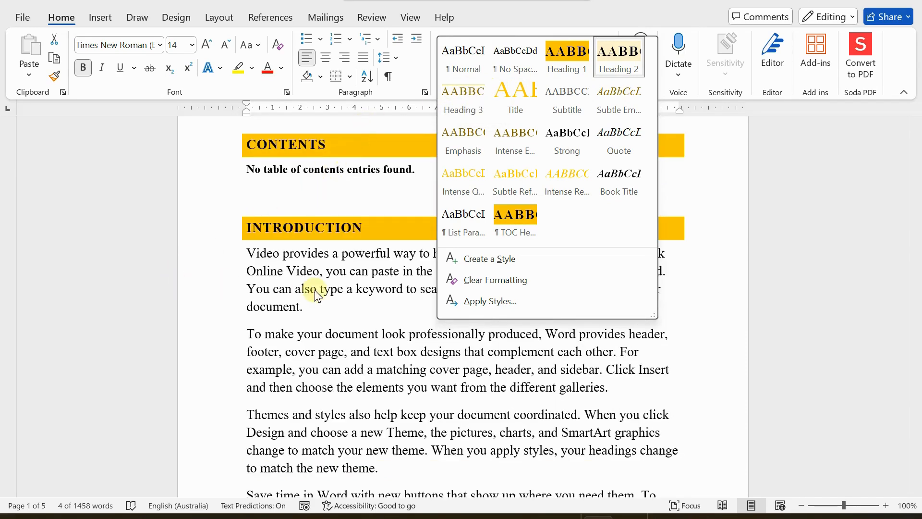
left_click(291, 204)
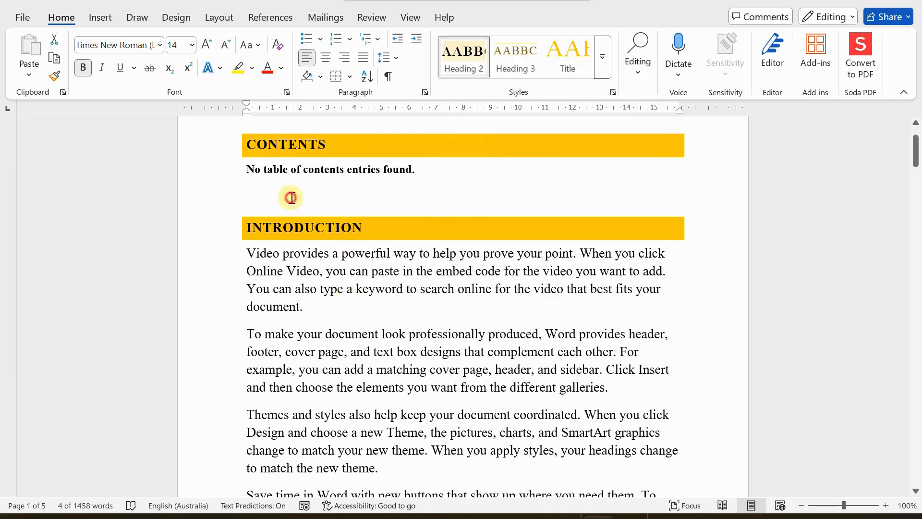
Update the table of contents on page 1 to list the styled headings
scroll(312, 296, "down", 2)
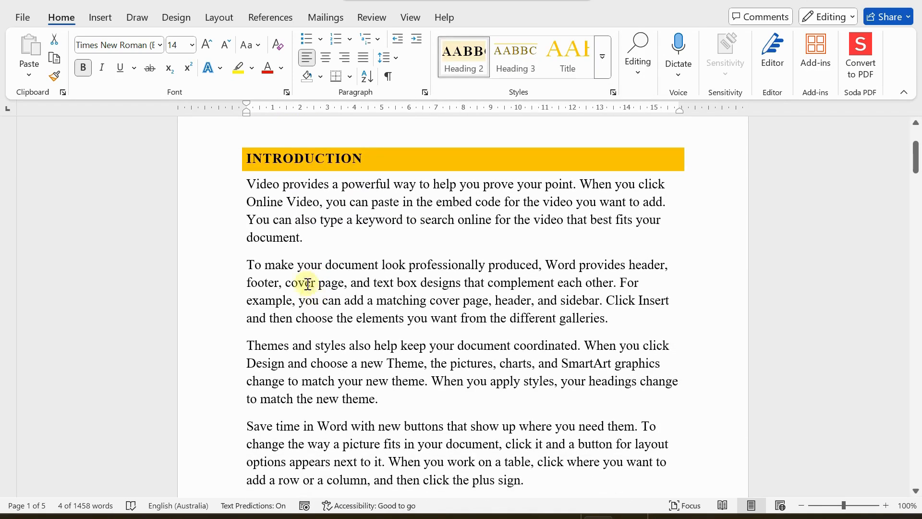
scroll(305, 286, "up", 1)
scroll(304, 284, "up", 1)
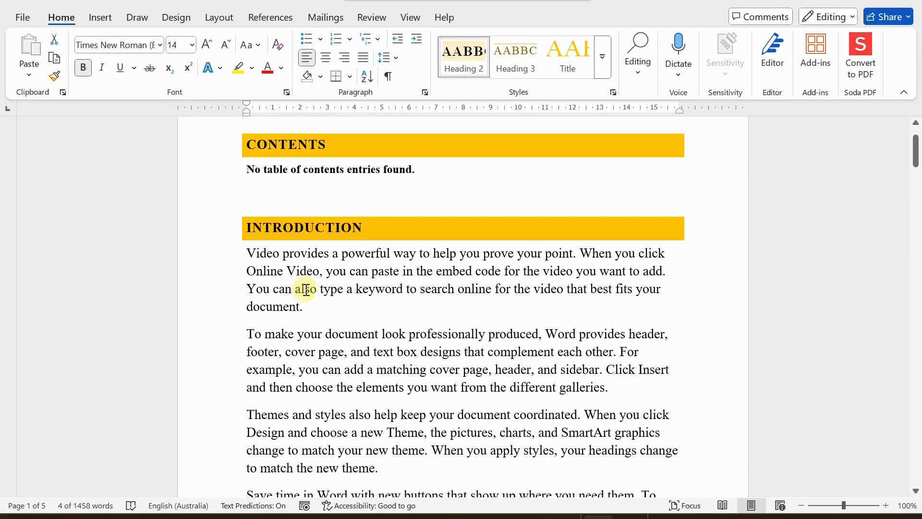
scroll(306, 290, "down", 2)
scroll(306, 290, "up", 2)
scroll(292, 291, "up", 1)
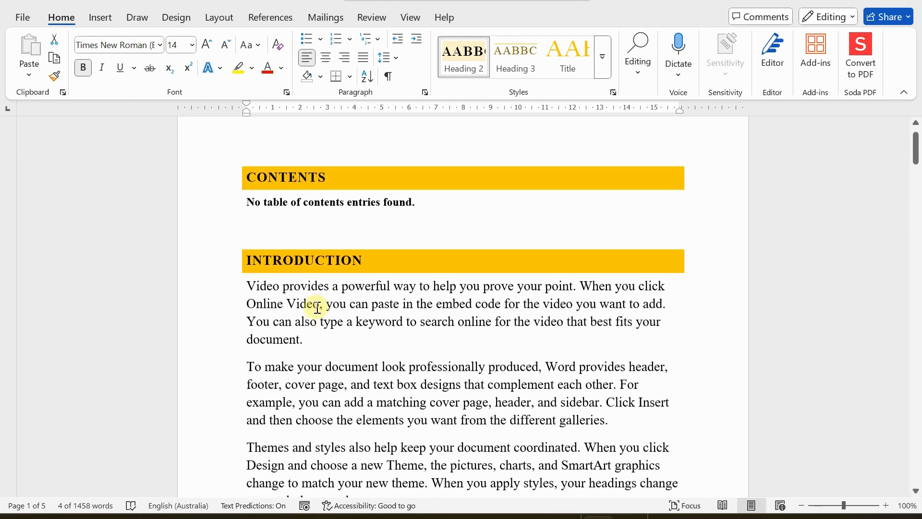
left_click(340, 195)
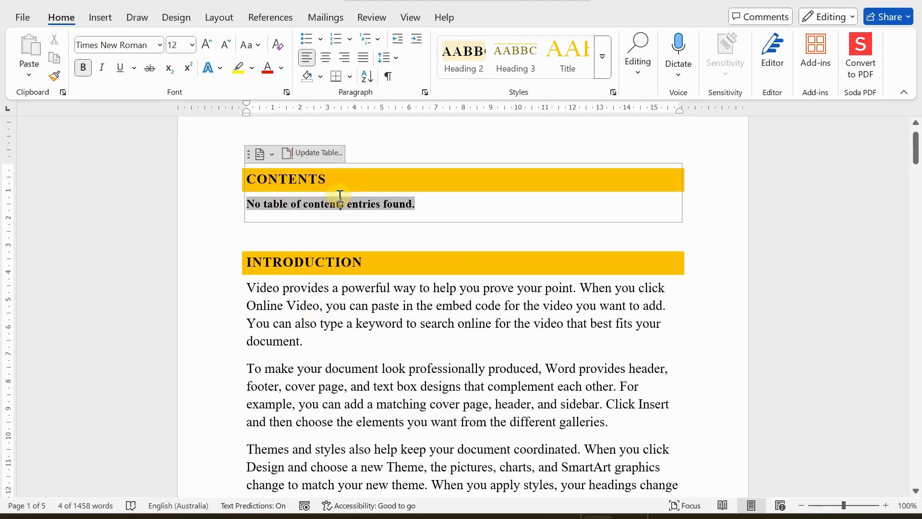
left_click(314, 154)
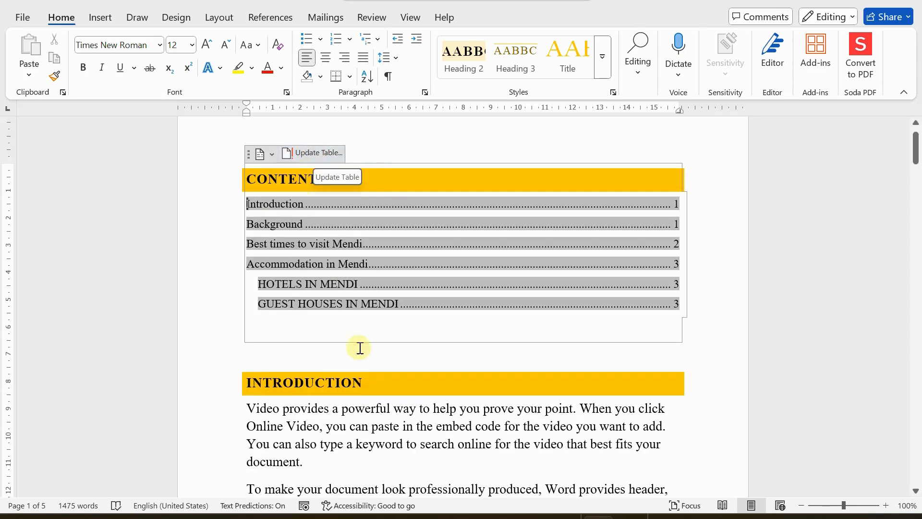
left_click(412, 360)
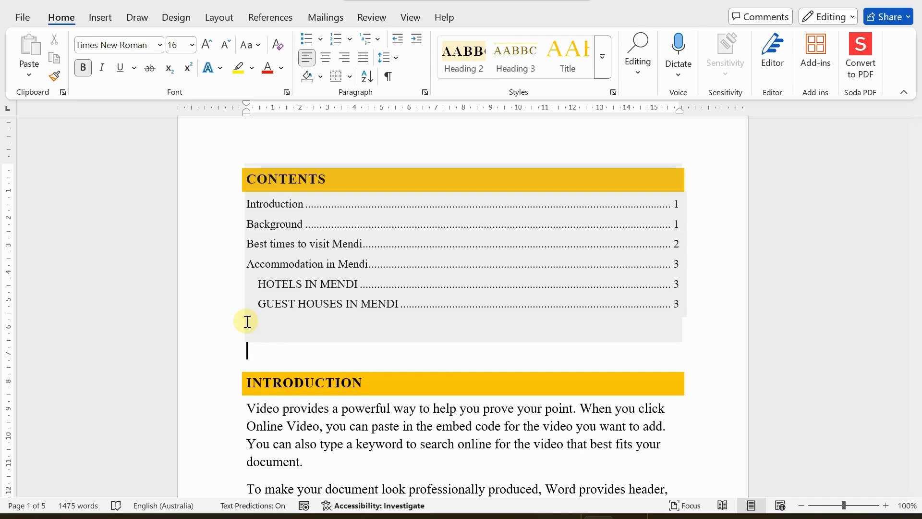
Insert a page break on the empty line between the table of contents and the "INTRODUCTION" heading
left_click(240, 347)
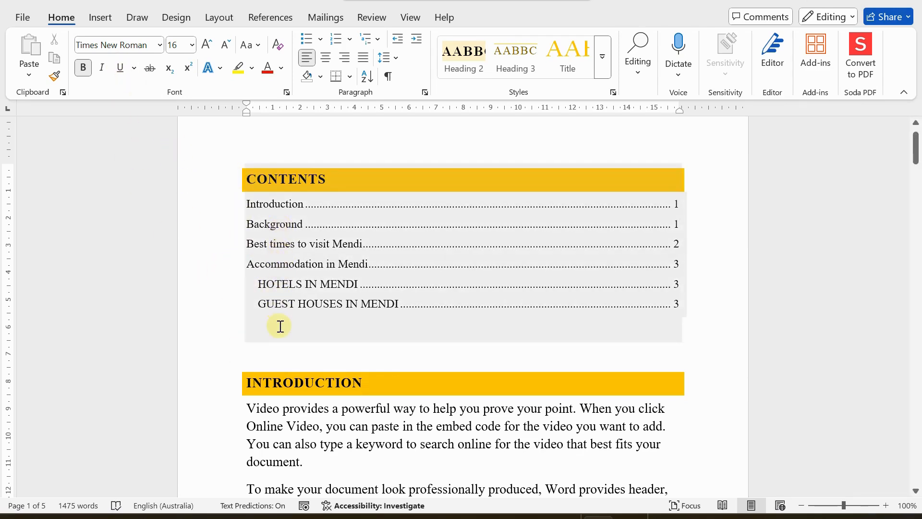
scroll(282, 383, "down", 4)
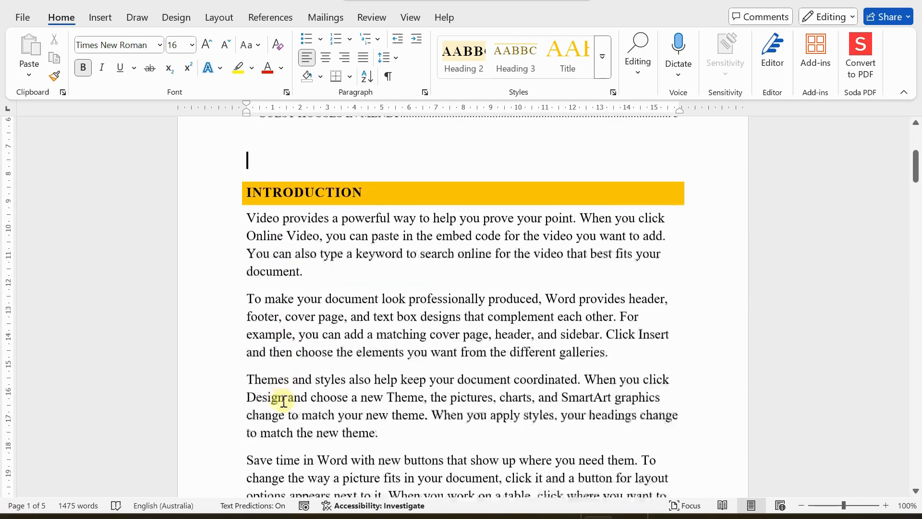
scroll(283, 404, "down", 3)
scroll(293, 316, "up", 6)
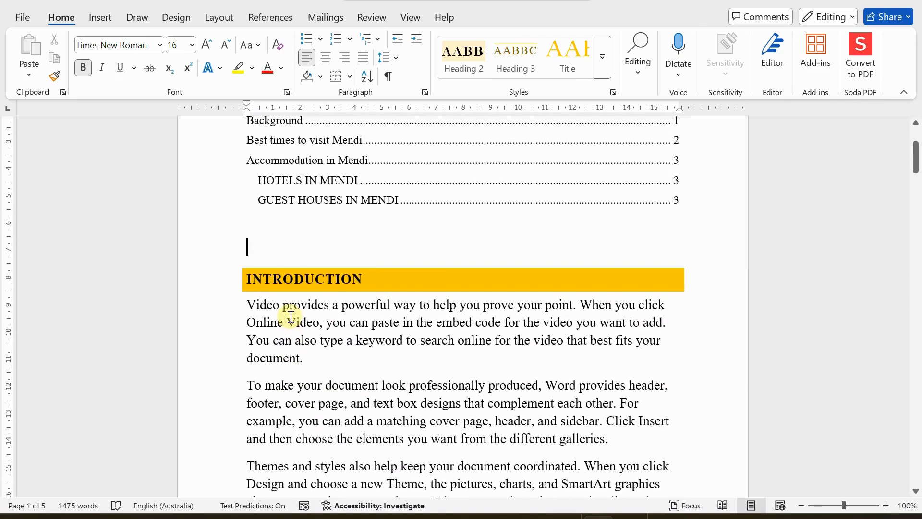
scroll(291, 317, "up", 2)
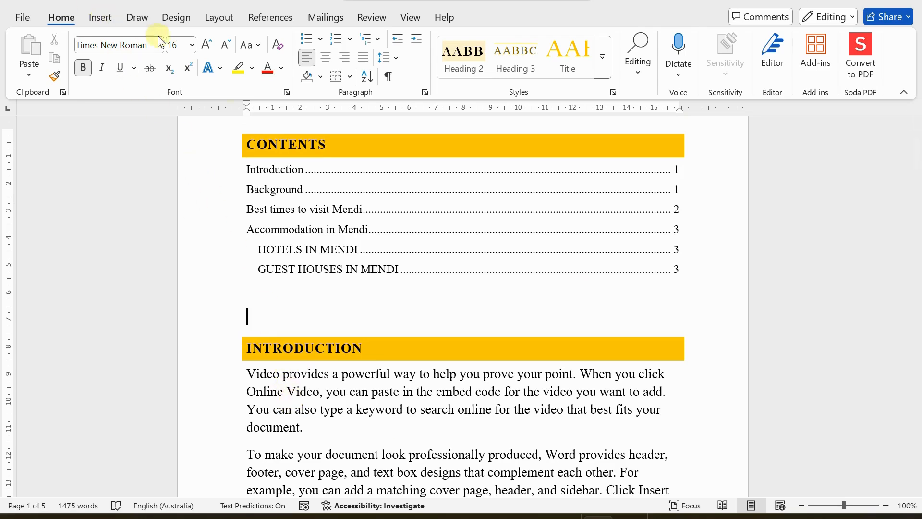
left_click(99, 16)
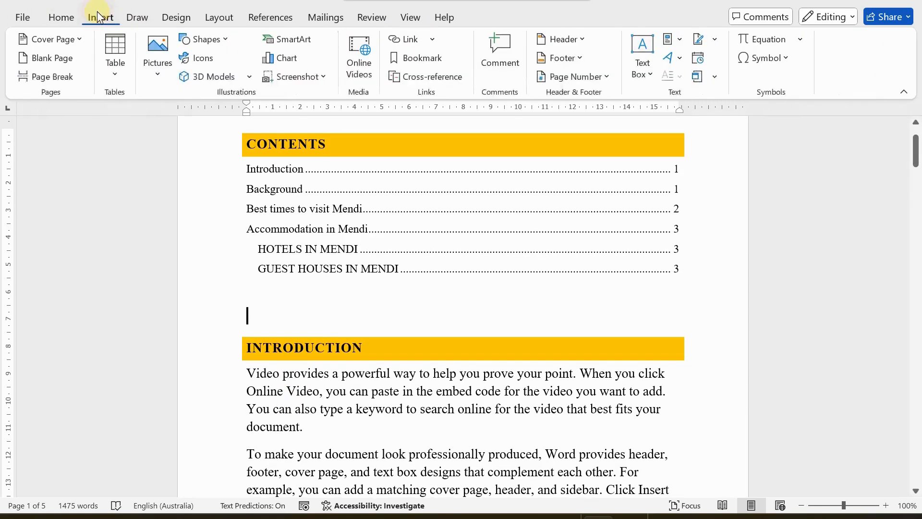
left_click(40, 77)
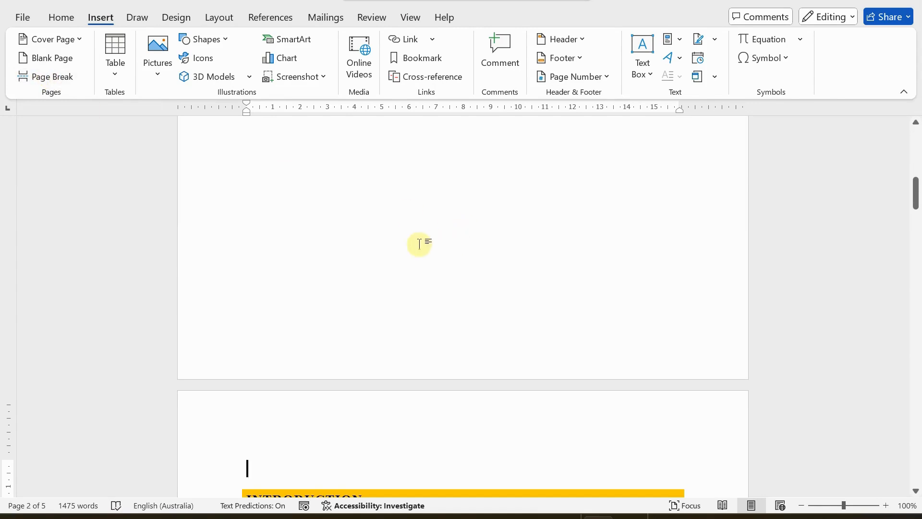
scroll(408, 248, "down", 3)
scroll(409, 246, "up", 4)
scroll(408, 246, "up", 2)
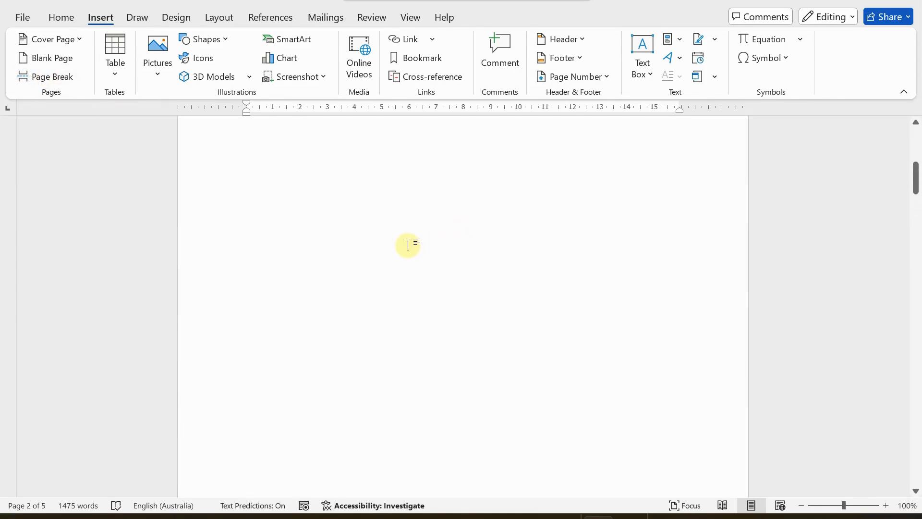
scroll(408, 245, "up", 5)
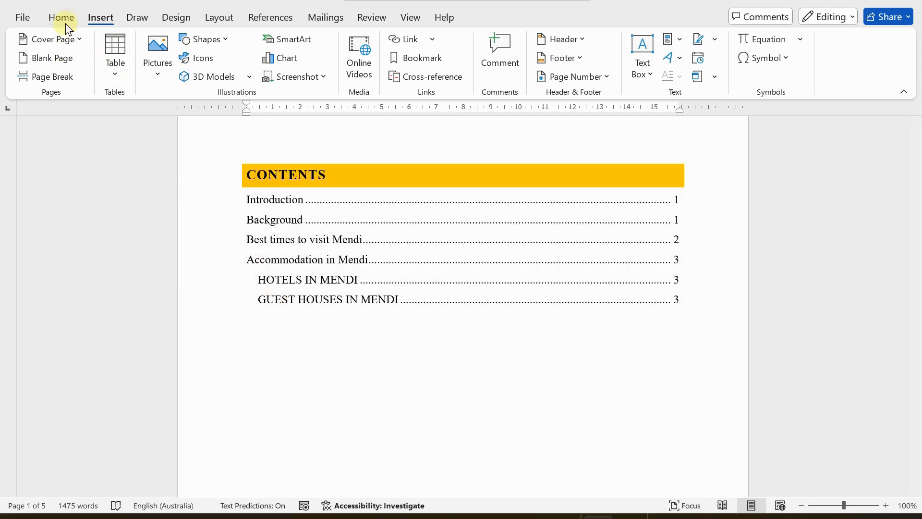
Show the formatting marks to examine the page break below the table of contents and the following pages, and hide them again
left_click(68, 19)
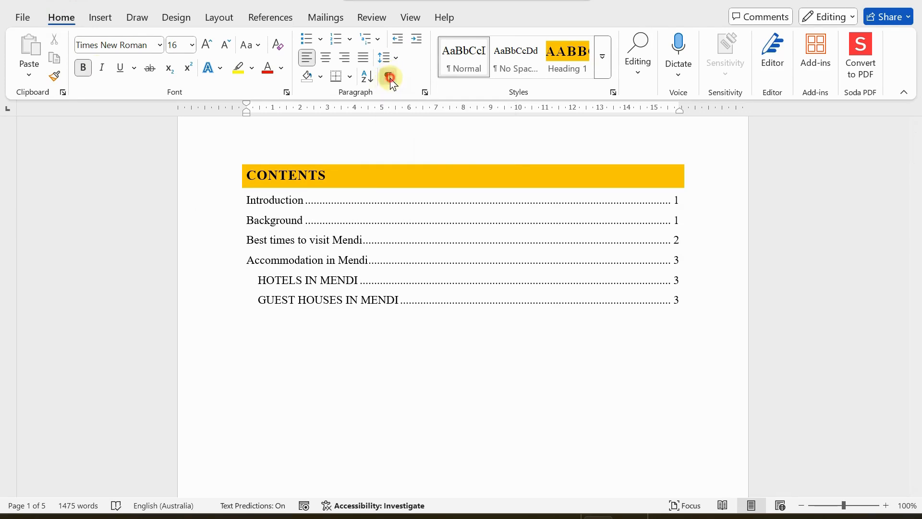
left_click(389, 78)
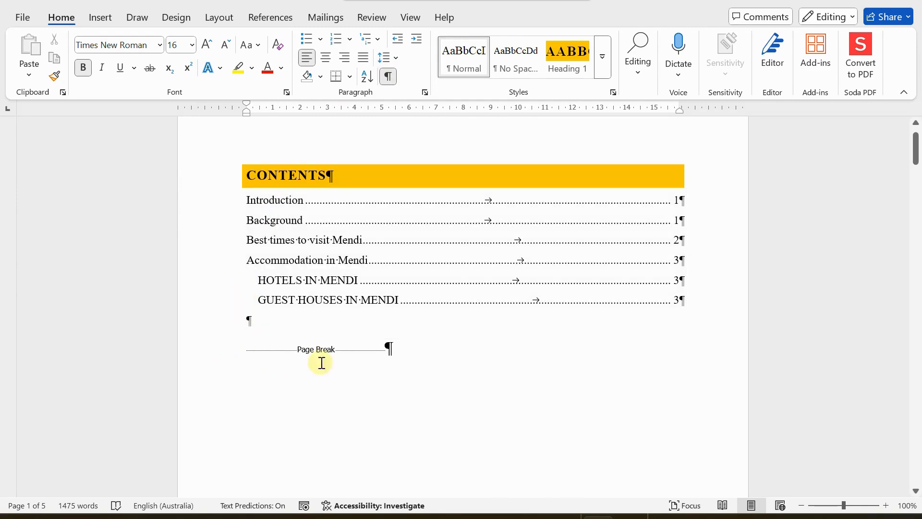
scroll(305, 344, "down", 10)
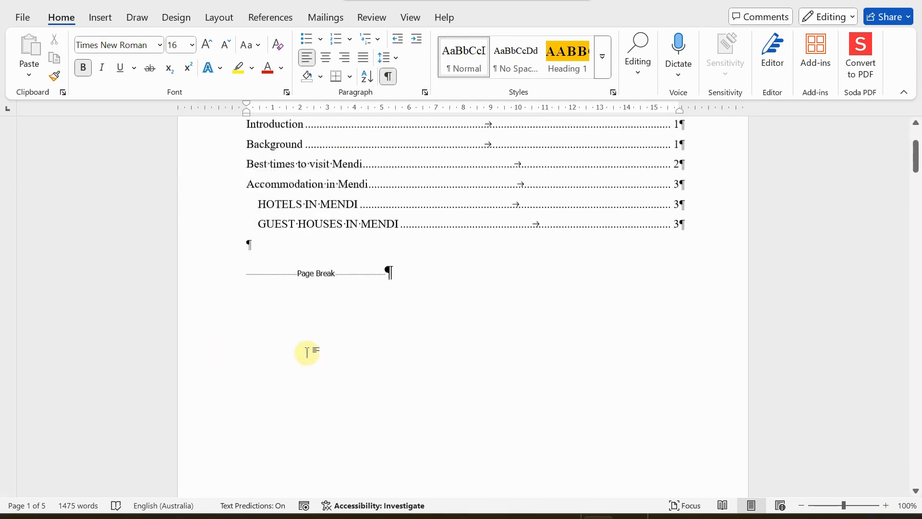
scroll(305, 342, "down", 3)
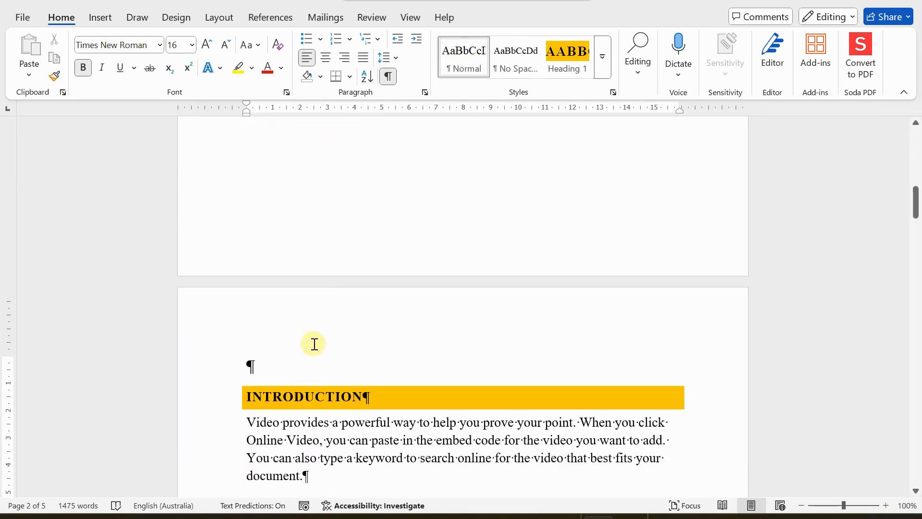
scroll(313, 342, "down", 4)
scroll(315, 345, "down", 8)
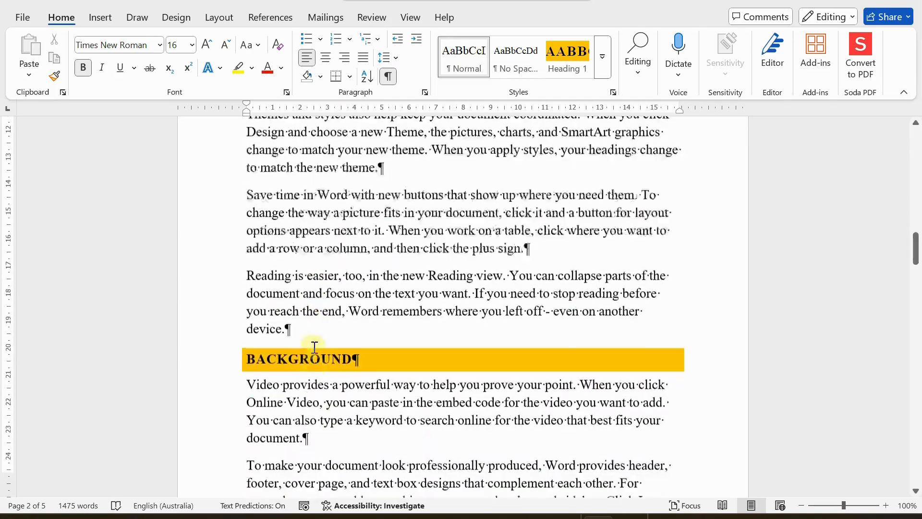
scroll(317, 328, "up", 9)
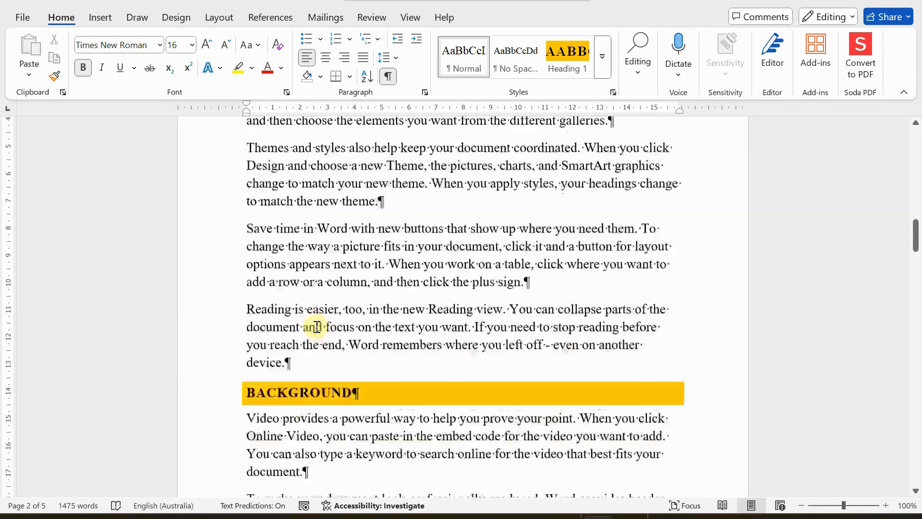
scroll(316, 326, "up", 10)
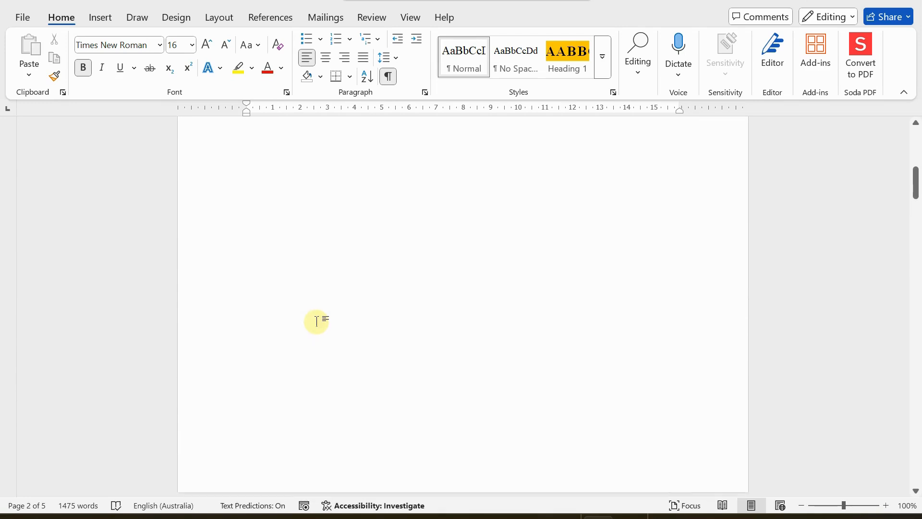
scroll(316, 319, "up", 1)
scroll(314, 306, "down", 5)
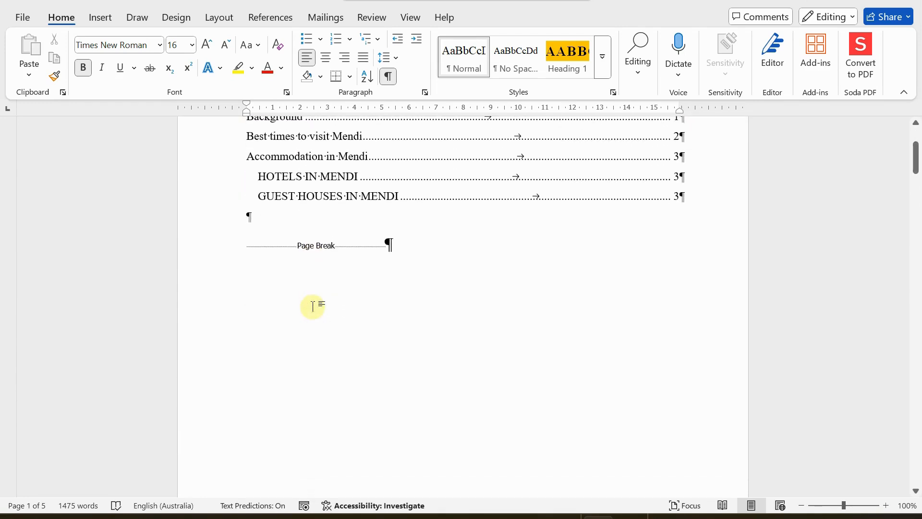
scroll(336, 295, "up", 2)
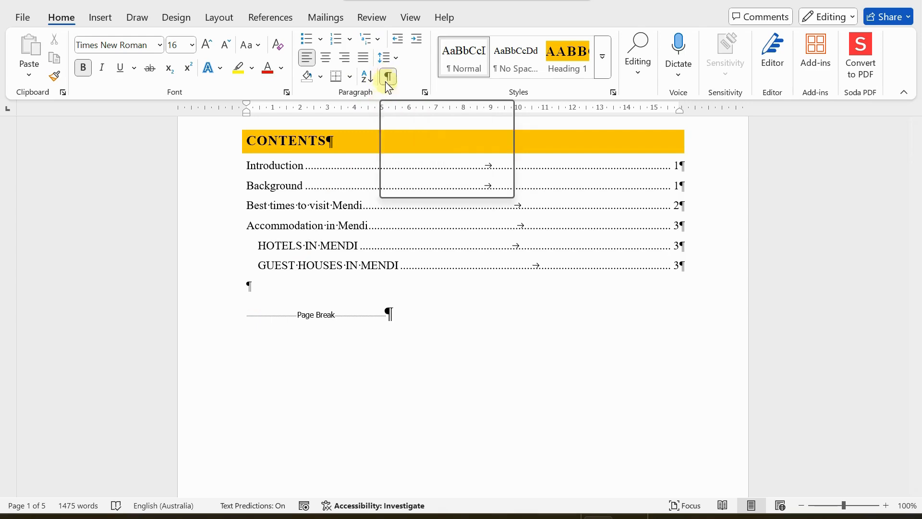
left_click(388, 76)
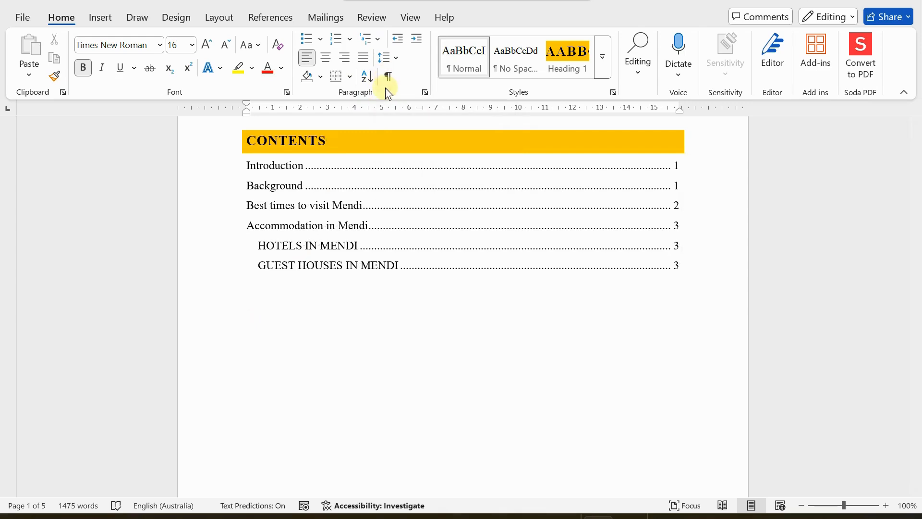
Look through the headings and body text from the table of contents to the last paragraph on page 5
scroll(298, 361, "down", 1)
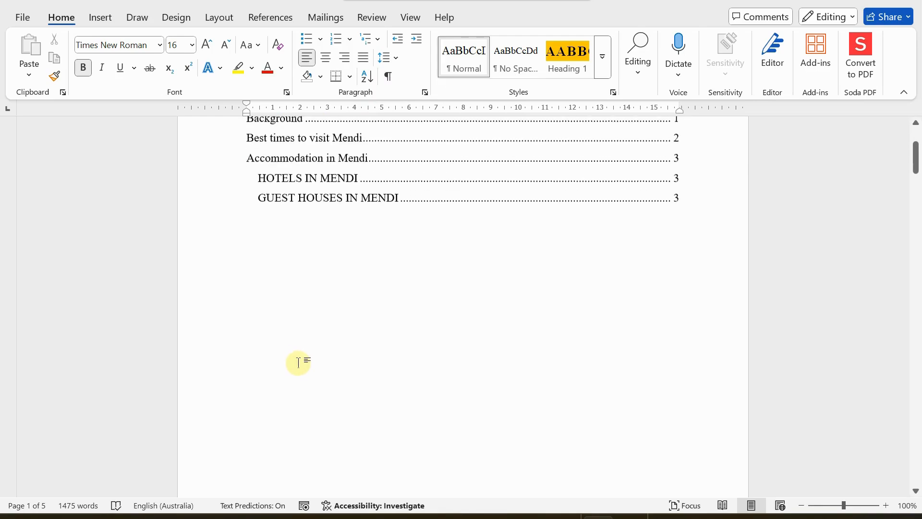
scroll(297, 376, "down", 8)
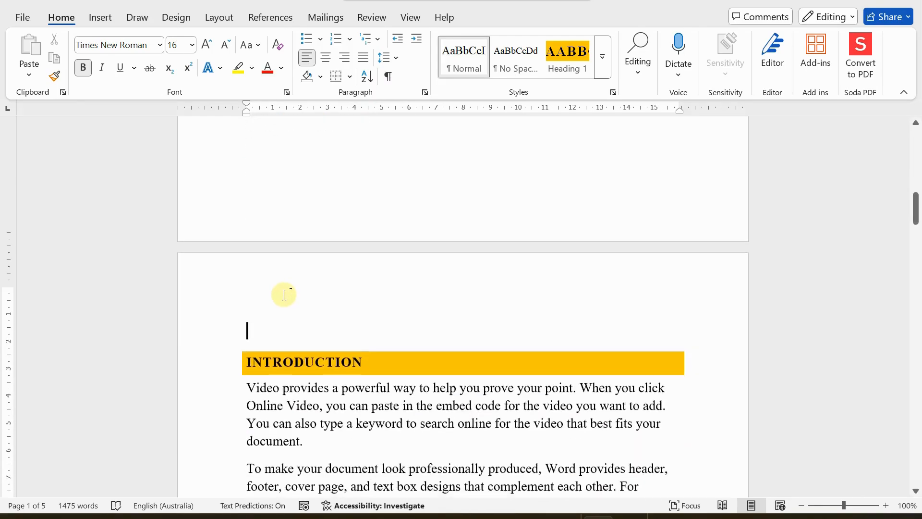
scroll(290, 297, "down", 10)
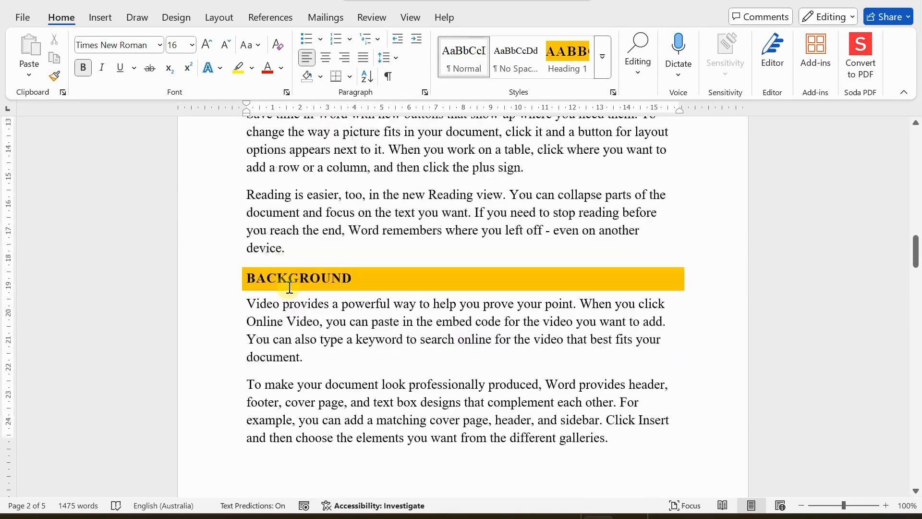
scroll(289, 287, "down", 12)
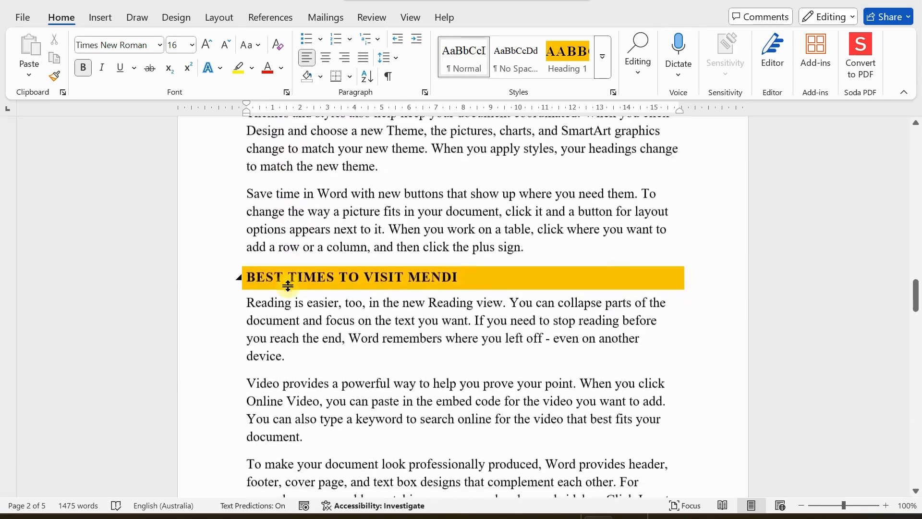
scroll(289, 286, "down", 12)
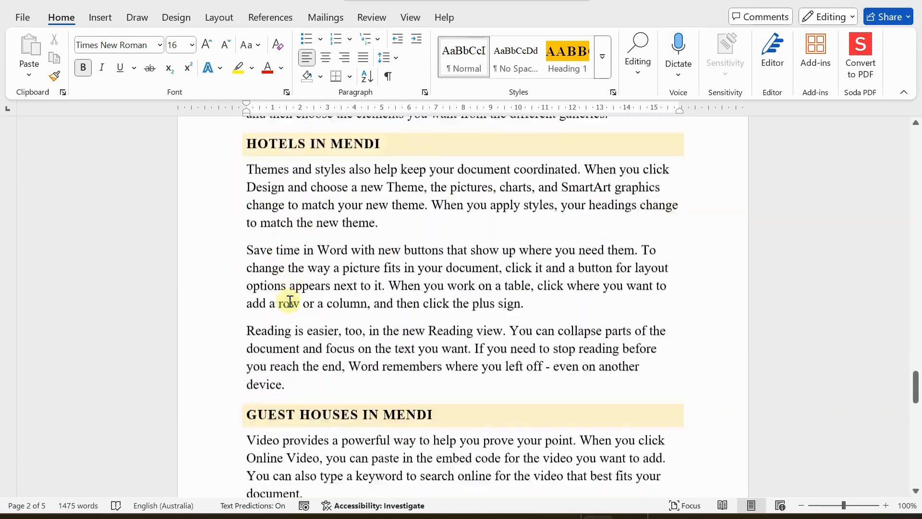
scroll(289, 301, "down", 12)
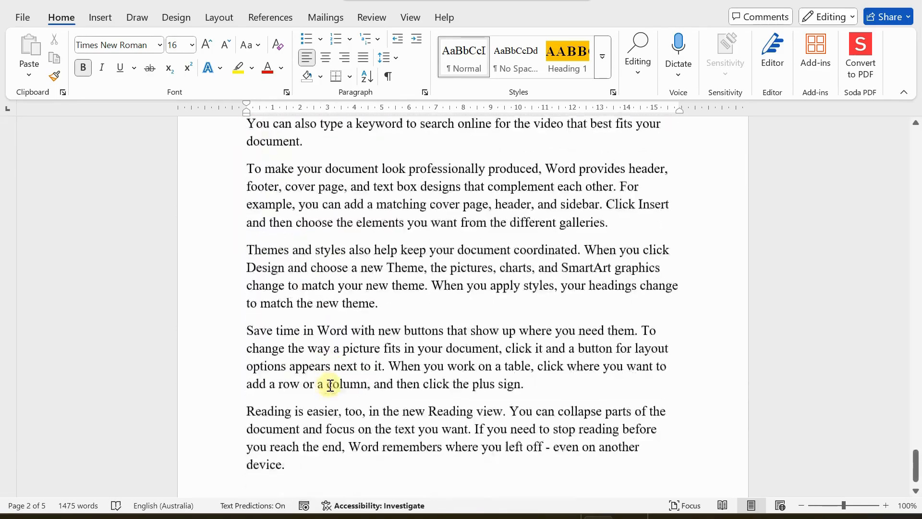
left_click(294, 402)
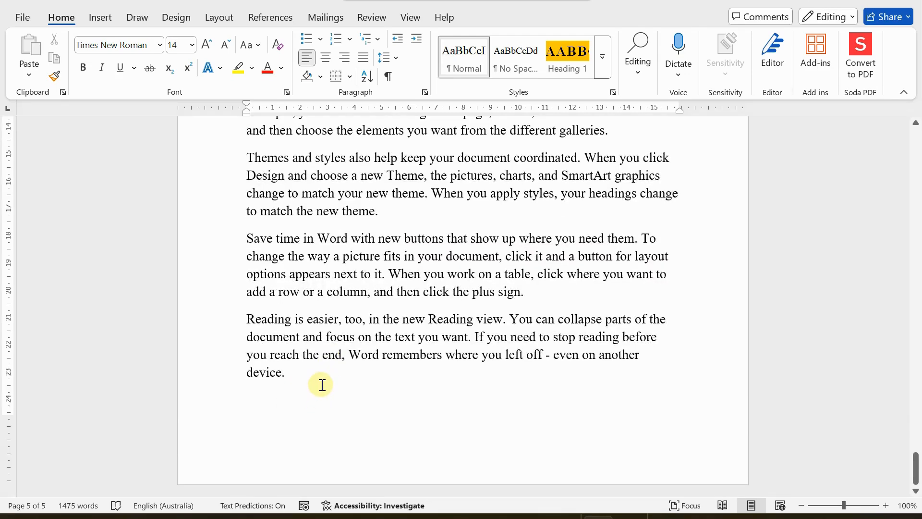
scroll(303, 228, "up", 12)
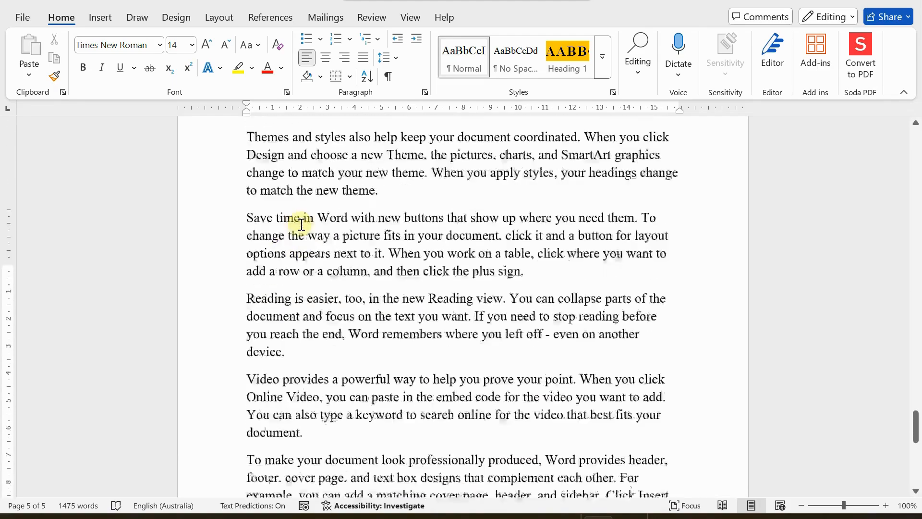
scroll(301, 224, "up", 10)
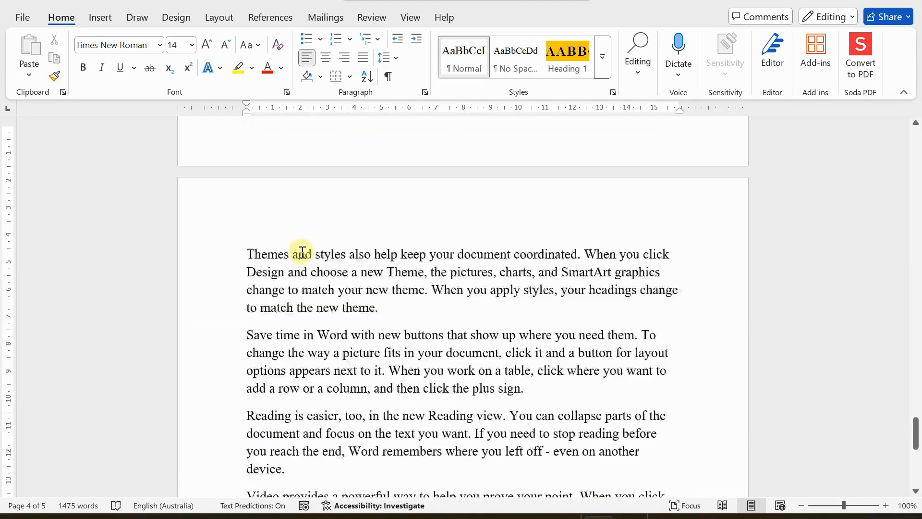
scroll(299, 252, "down", 4)
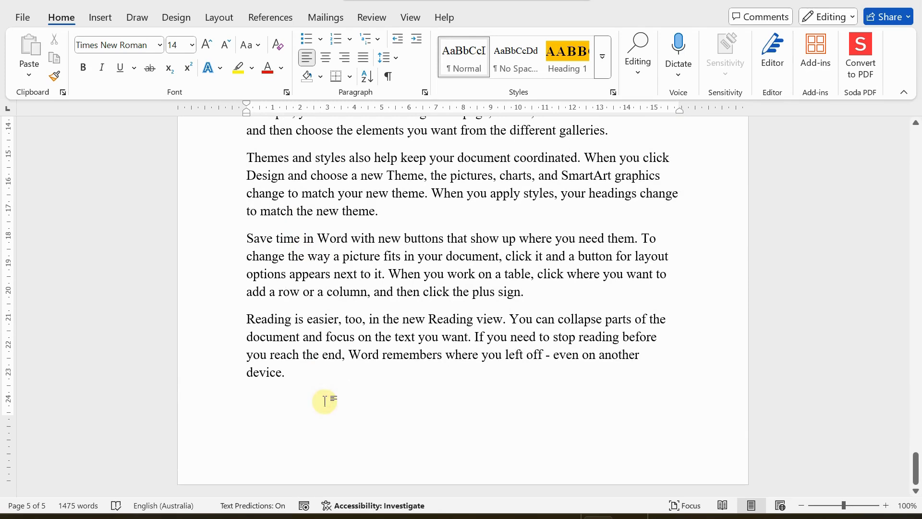
Add the line "Catholic Church Guest House" below the last paragraph of the document
left_click(325, 401)
type("Catholi")
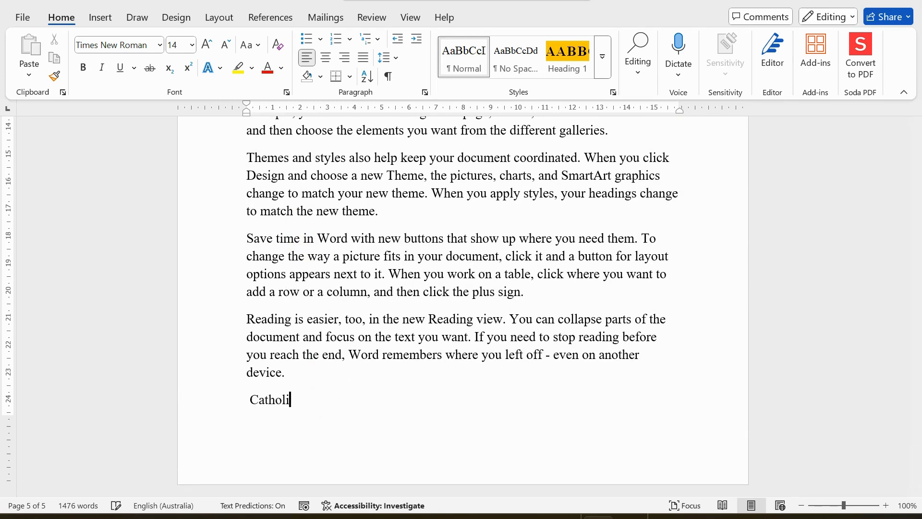
type("c Church Gue")
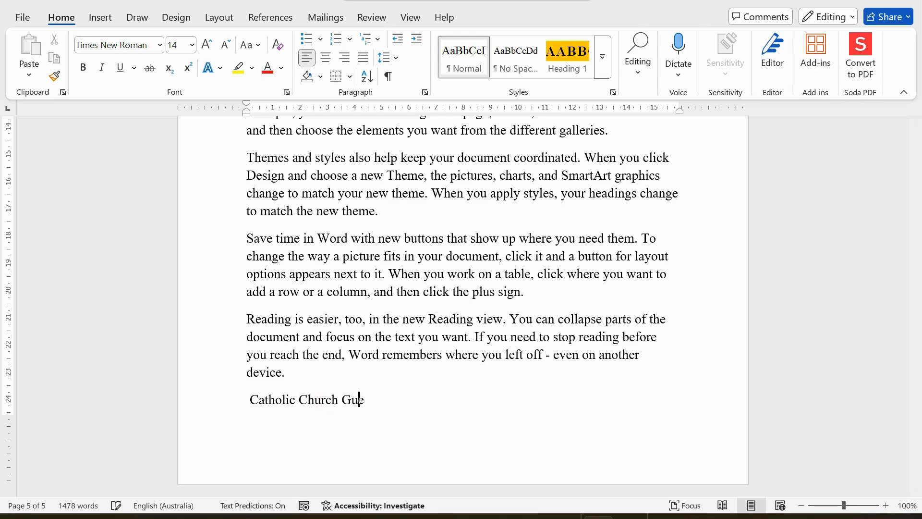
type("st House")
Apply the Heading 3 style to the "Catholic Church Guest House" line
triple_click(330, 456)
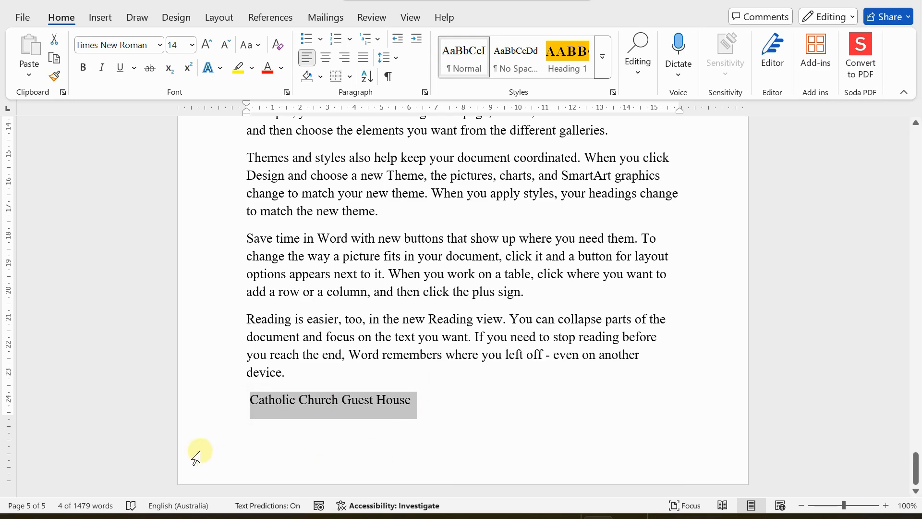
left_click(601, 71)
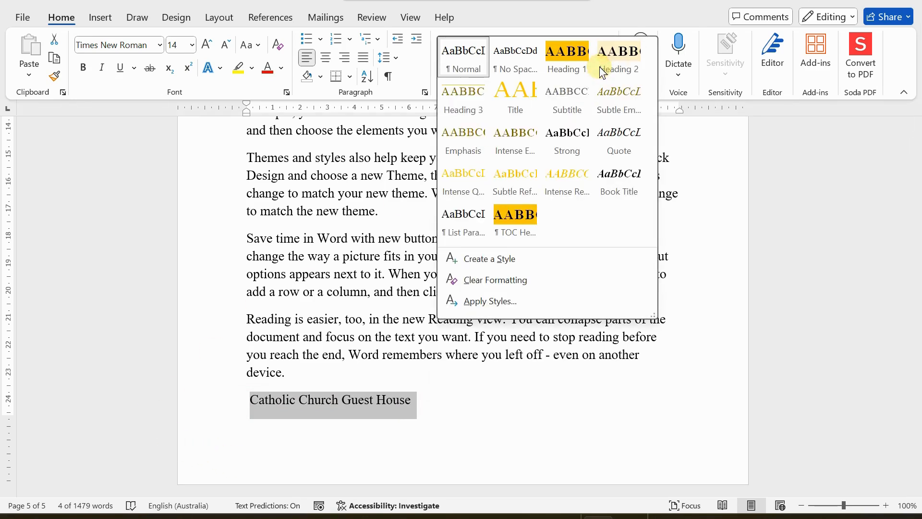
left_click(460, 107)
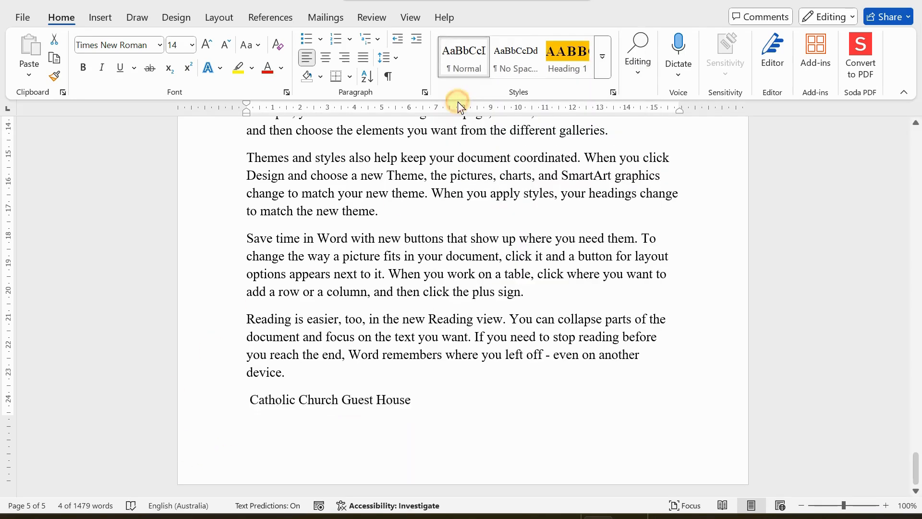
Insert four paragraphs of sample text below the "Catholic Church Guest House" heading with =rand(4)
scroll(338, 312, "up", 8)
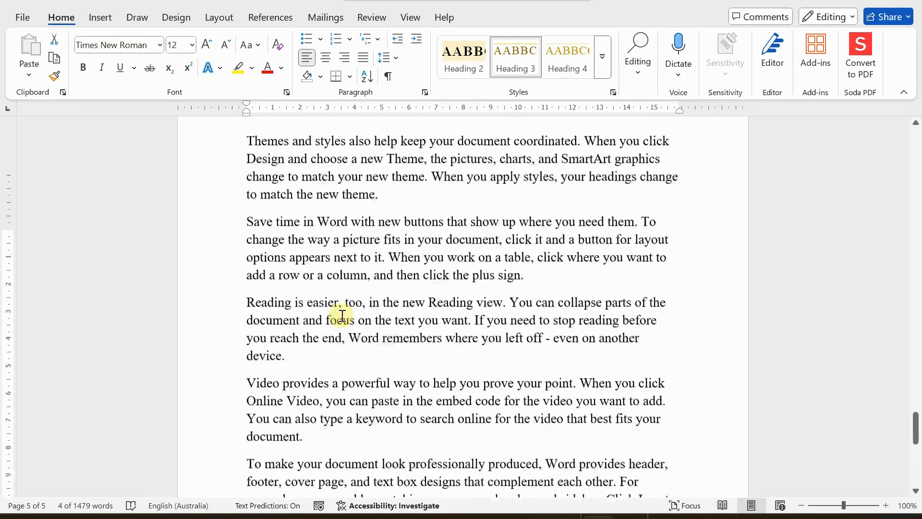
scroll(342, 316, "up", 10)
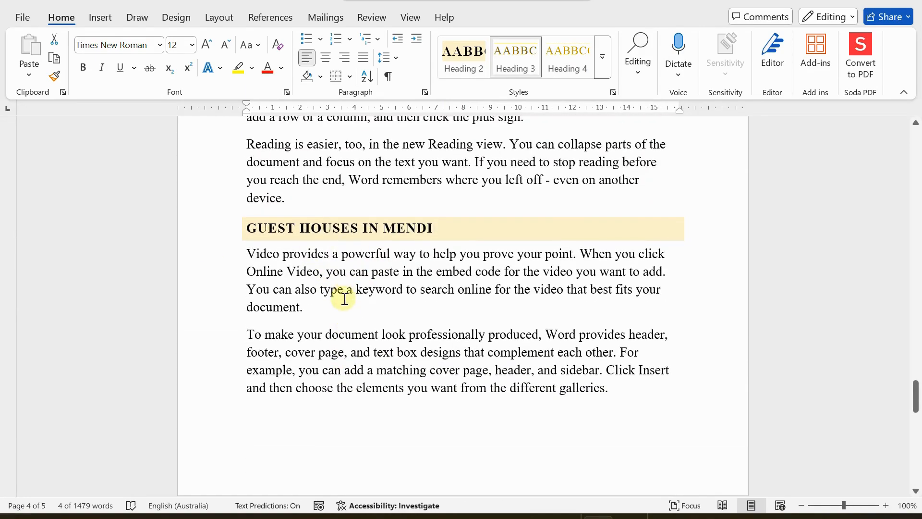
scroll(342, 307, "down", 15)
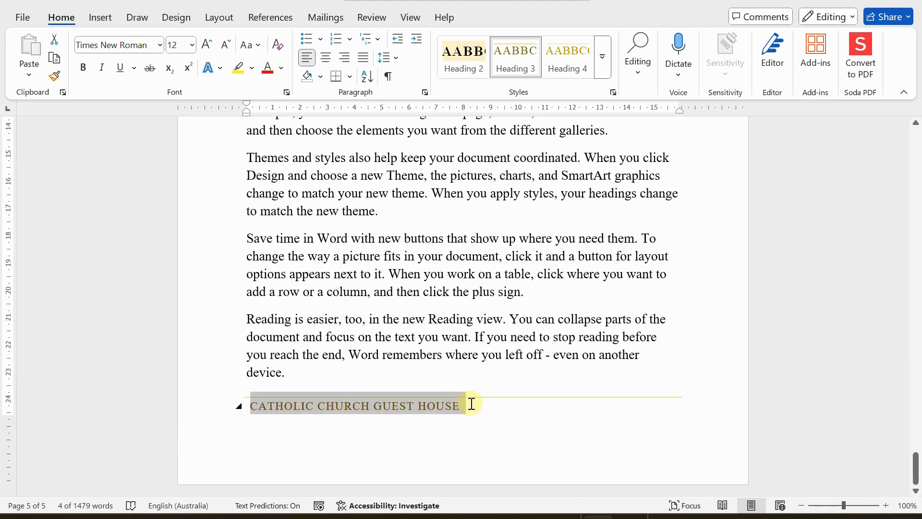
left_click(472, 403)
key("Return")
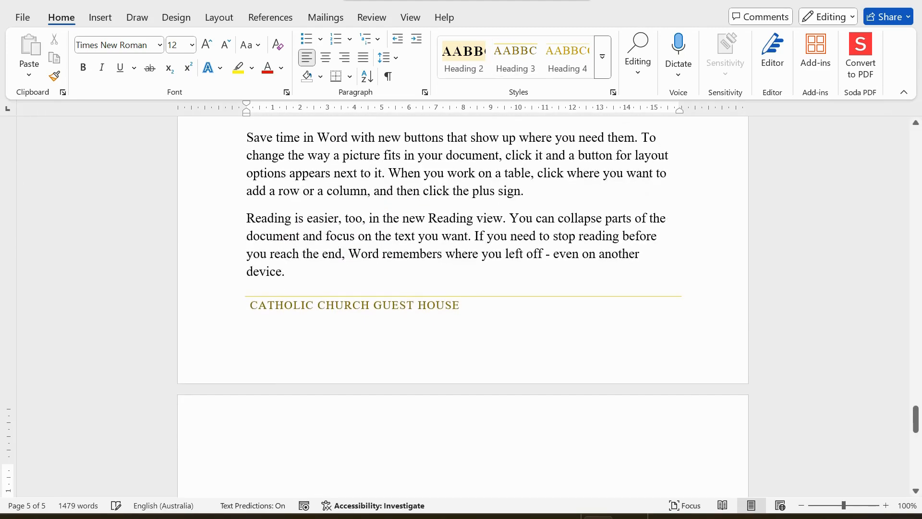
type("=rand(")
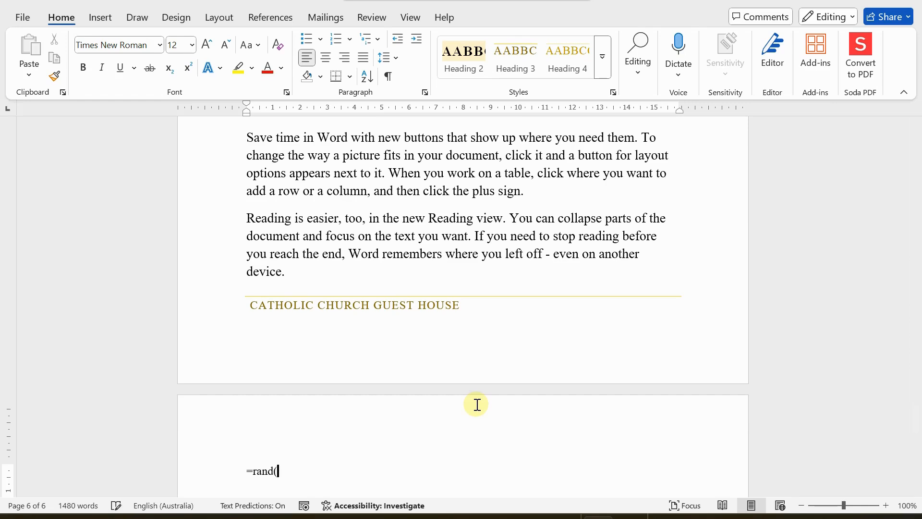
type("4)")
key("Return")
Update the entire table of contents on page 1 to include the new Heading 3 entry and current page numbers
scroll(502, 298, "up", 6)
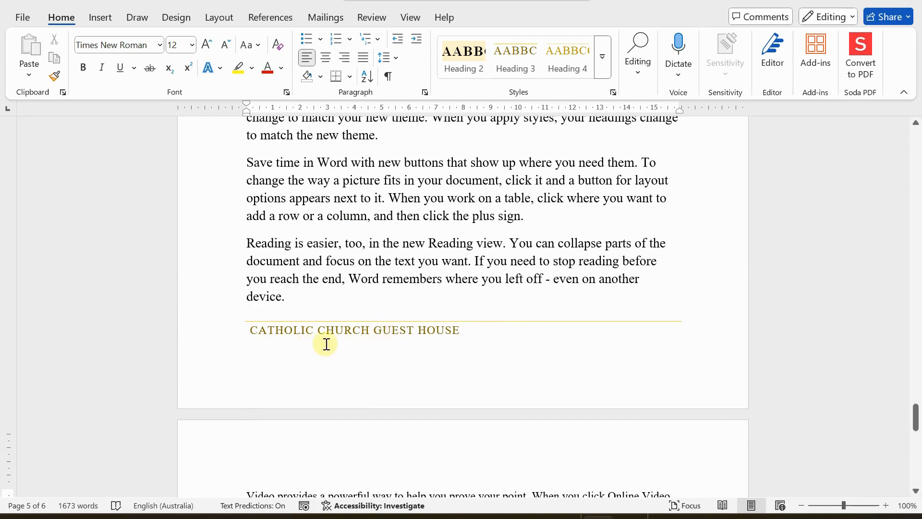
scroll(480, 349, "down", 5)
scroll(481, 352, "down", 4)
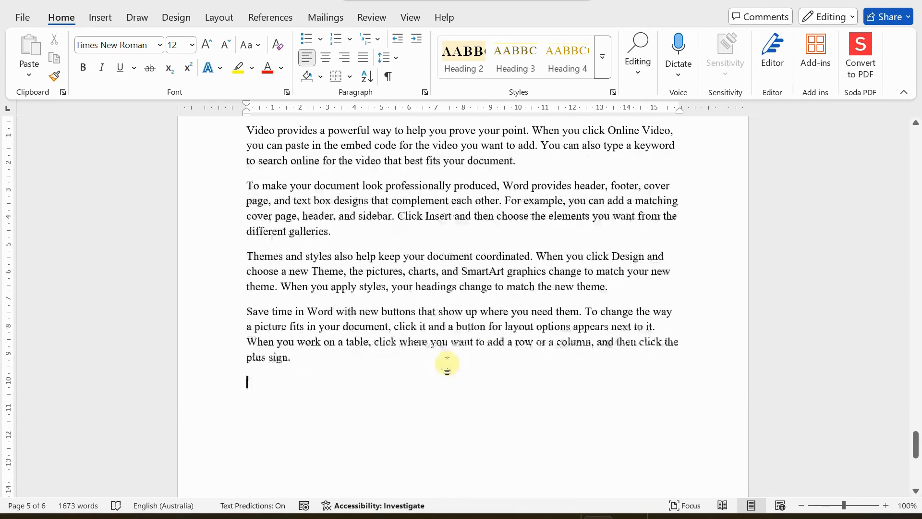
scroll(371, 346, "up", 4)
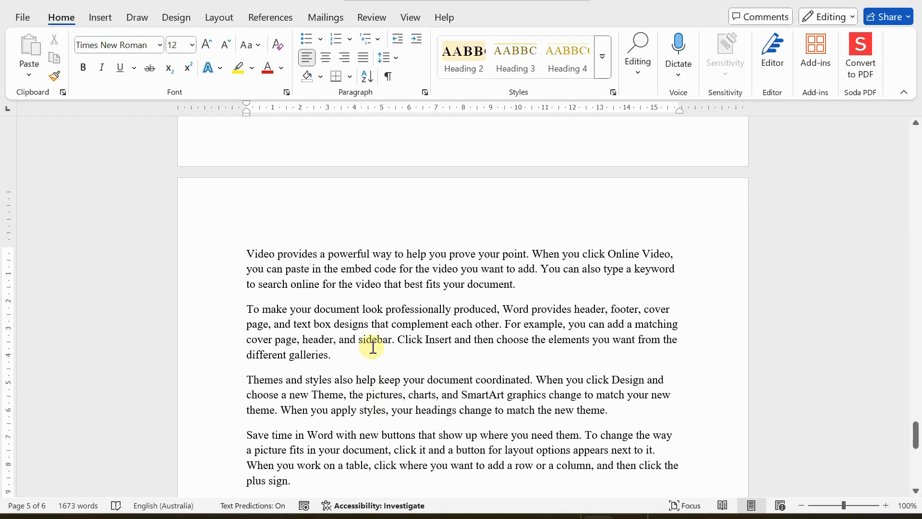
scroll(373, 348, "up", 12)
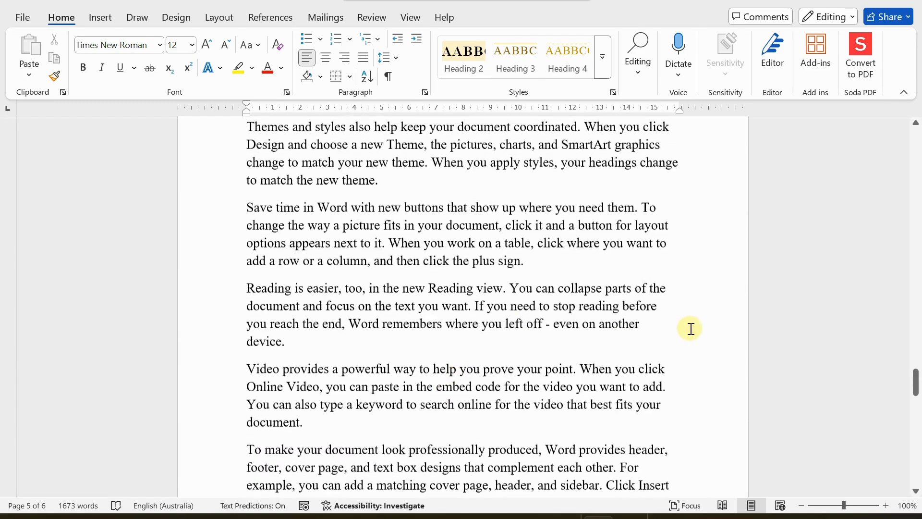
scroll(691, 329, "up", 6)
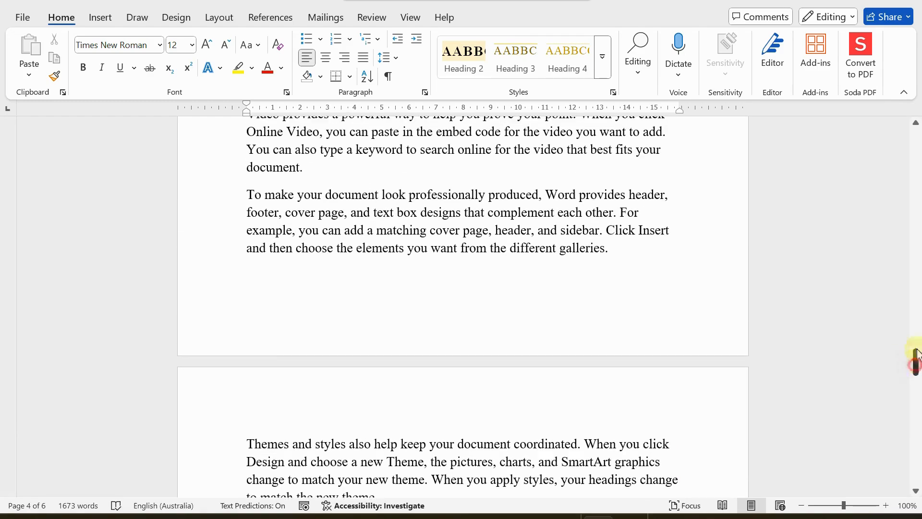
left_click_drag(916, 362, 915, 144)
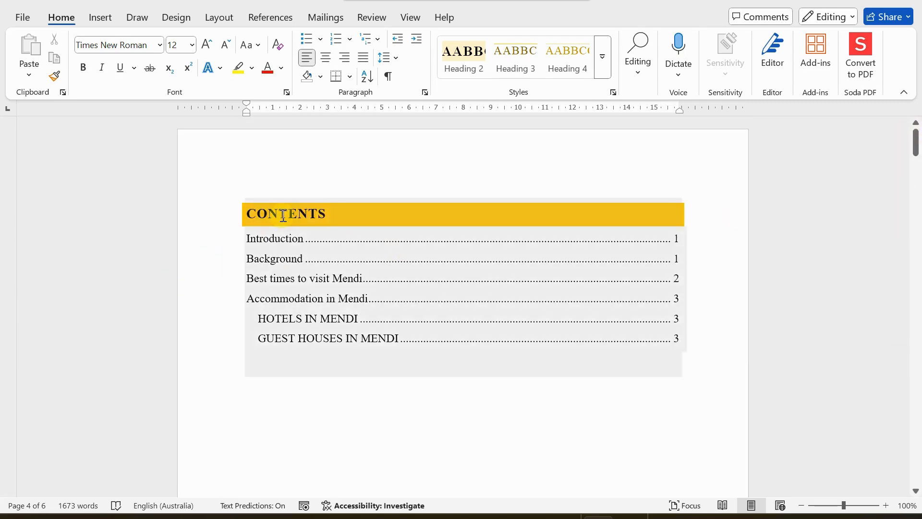
left_click(283, 216)
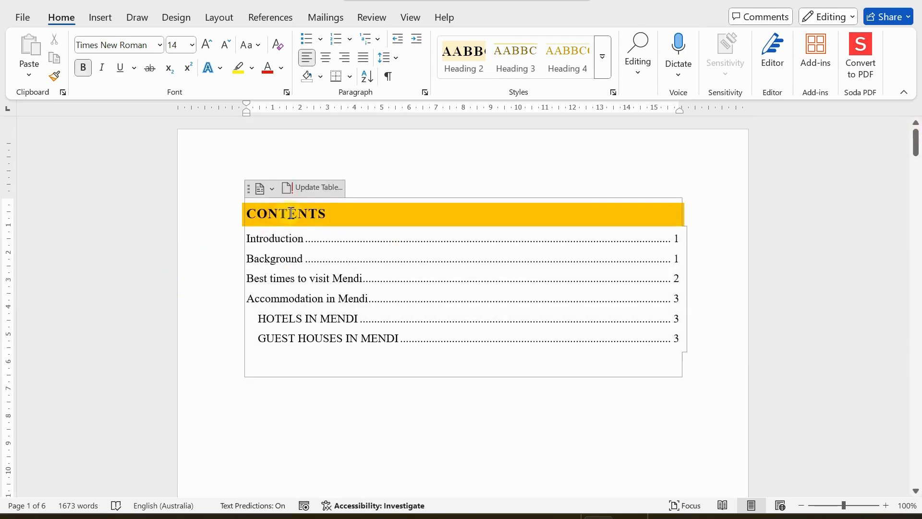
left_click(316, 189)
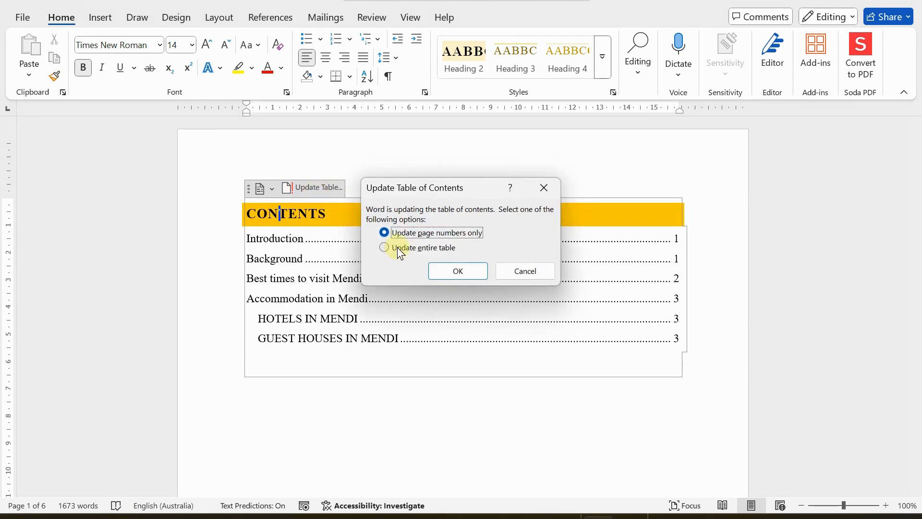
left_click(400, 253)
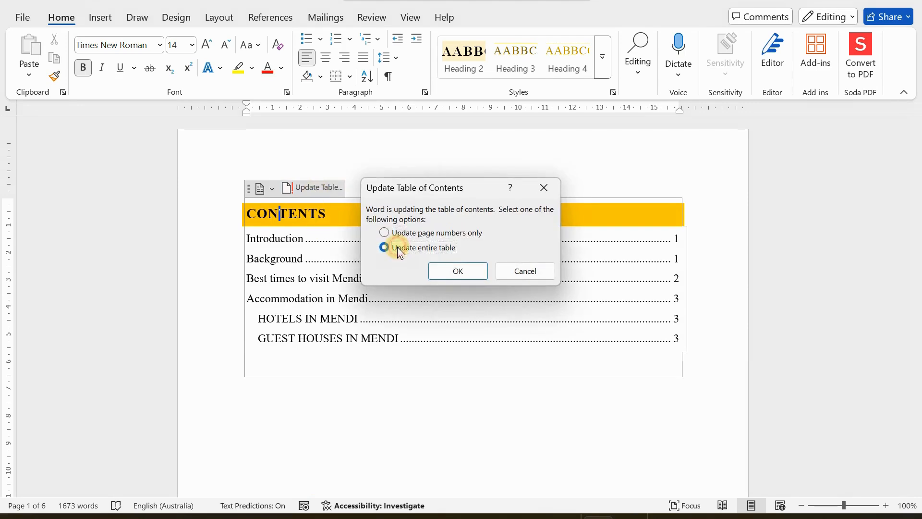
left_click(454, 269)
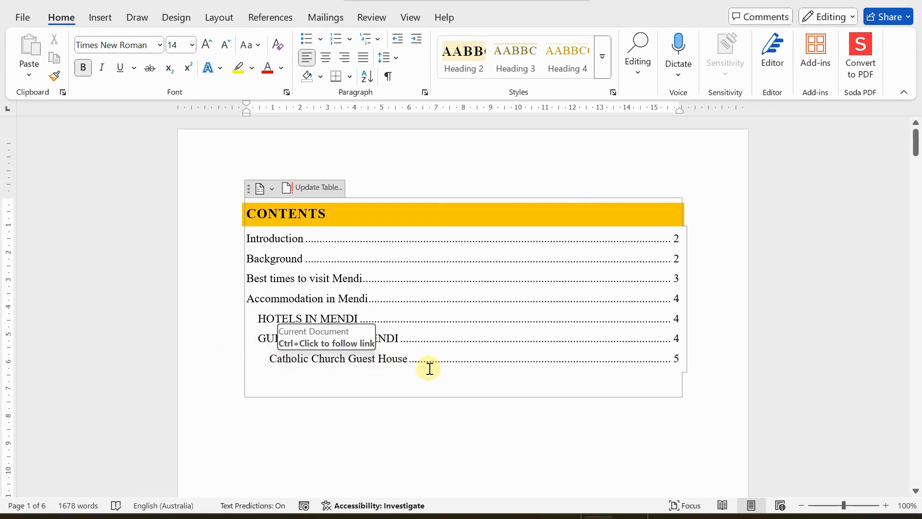
Review the updated table of contents and the start of the "INTRODUCTION" section on page 2
scroll(356, 397, "down", 1)
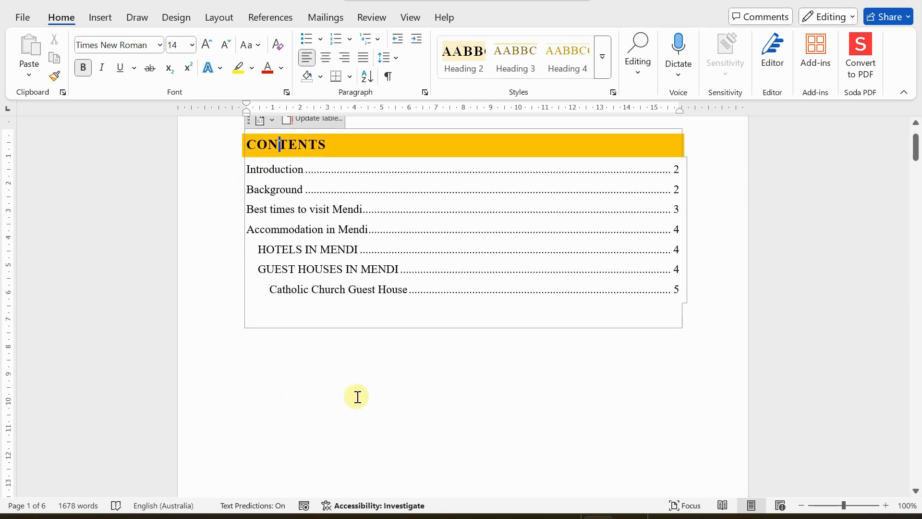
left_click(358, 396)
scroll(358, 397, "up", 1)
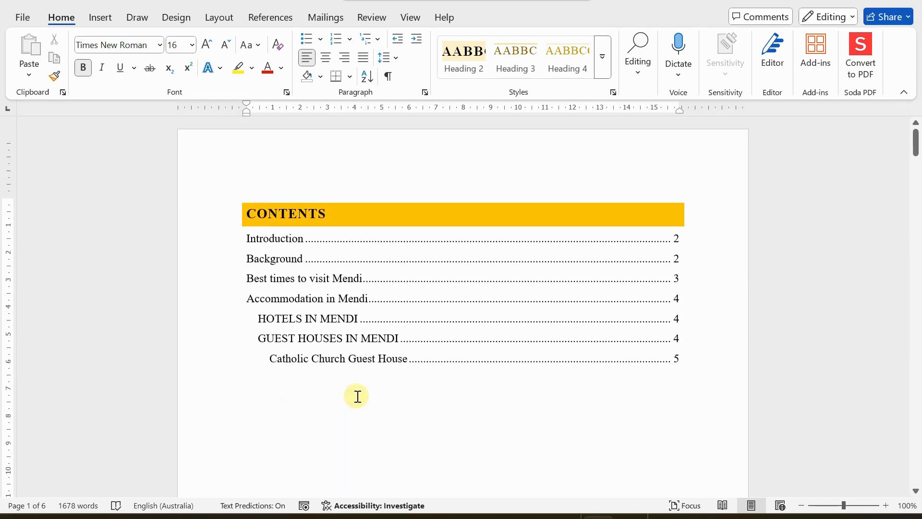
scroll(358, 396, "down", 8)
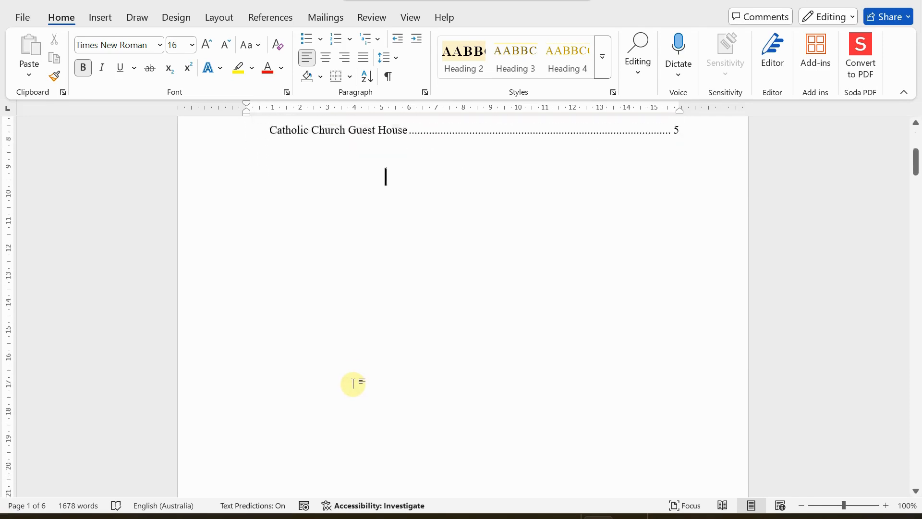
scroll(353, 387, "down", 7)
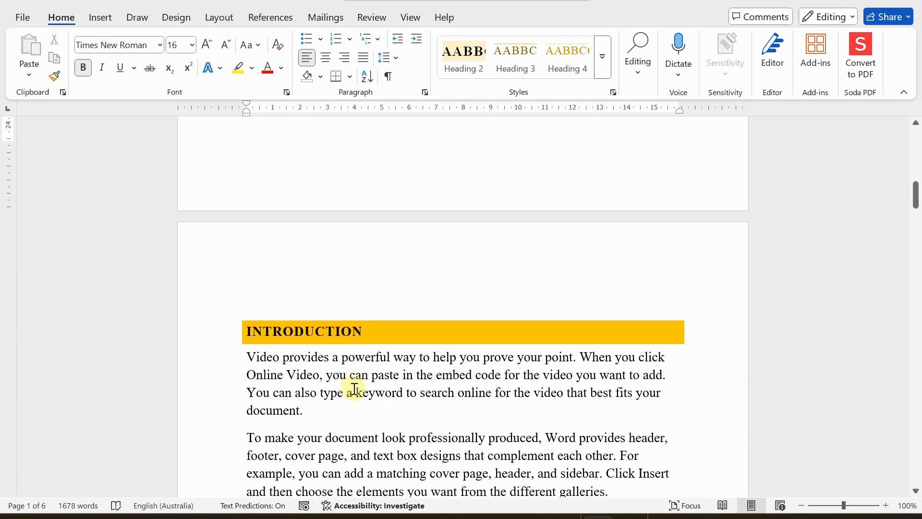
scroll(354, 388, "down", 2)
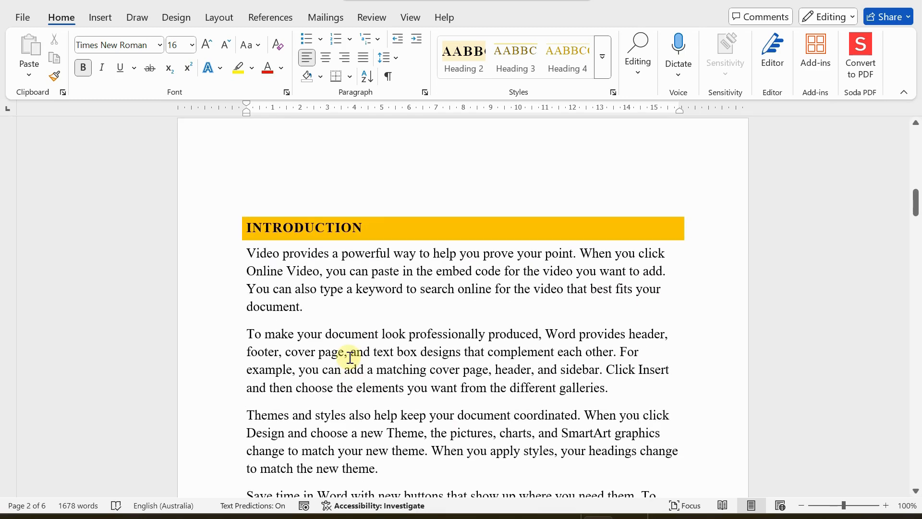
Review the heading entries and page numbers in the table of contents on page 1
scroll(350, 358, "up", 2)
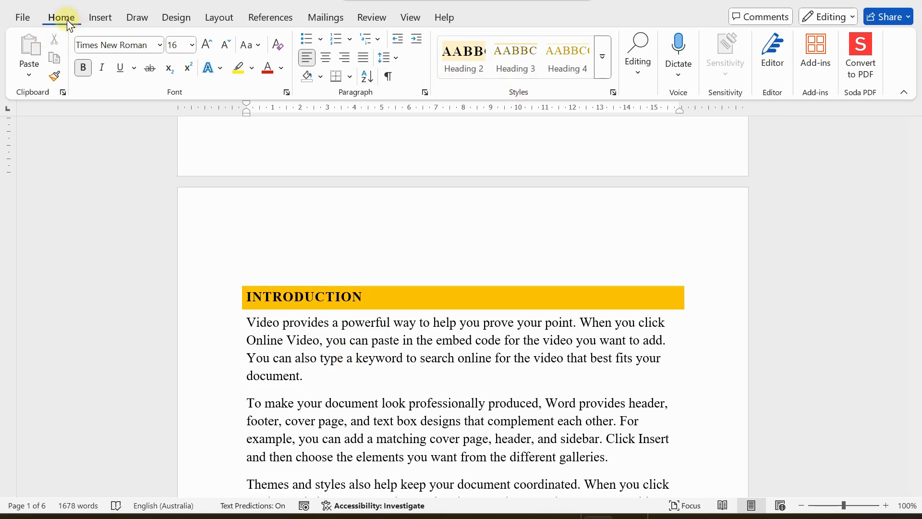
left_click(522, 88)
scroll(358, 272, "up", 10)
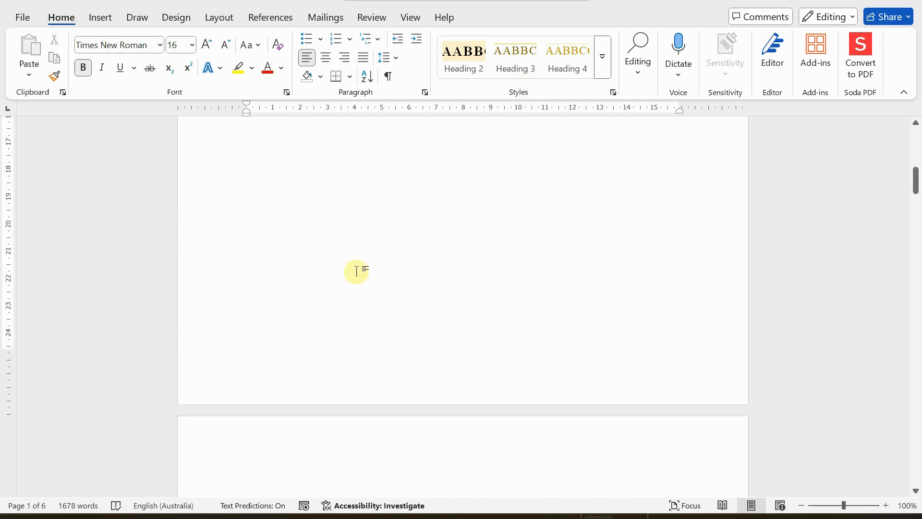
scroll(356, 272, "up", 5)
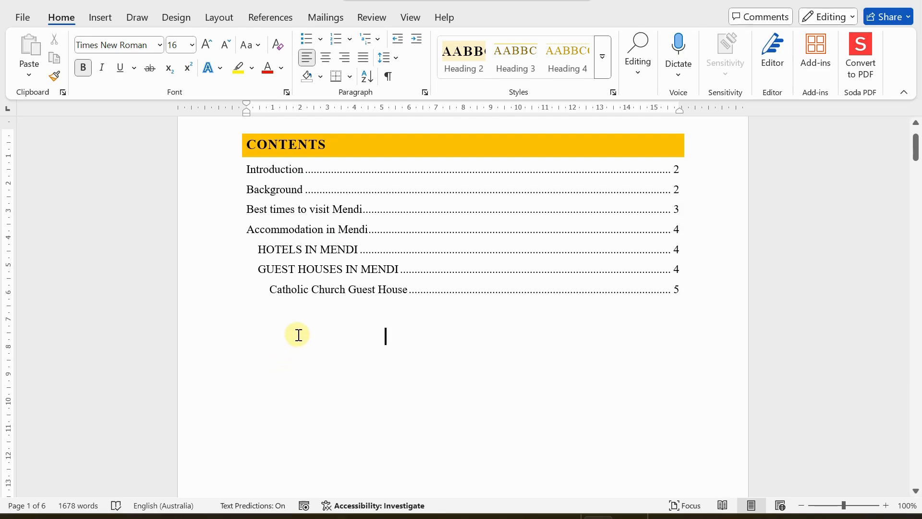
scroll(299, 334, "down", 2)
scroll(298, 333, "up", 3)
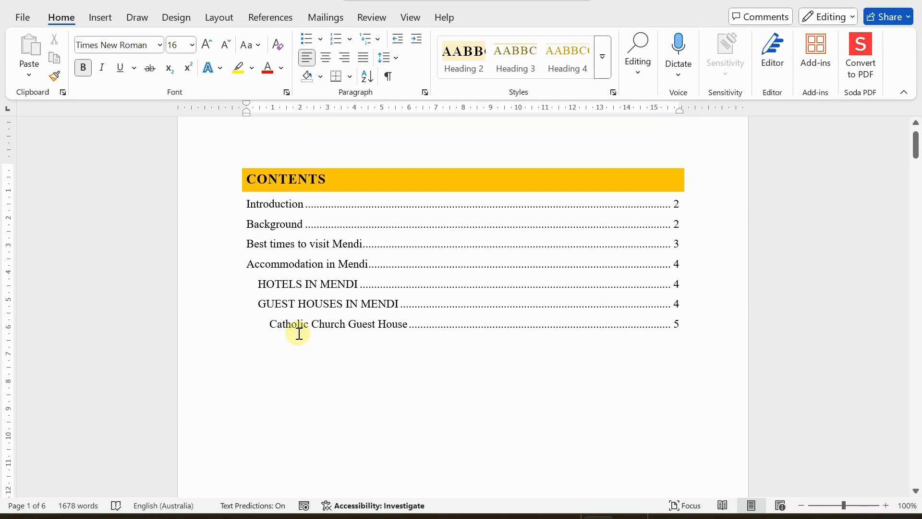
left_click(278, 268)
left_click(274, 374)
Create a new blank document and switch it to Outline view
key("ctrl+n")
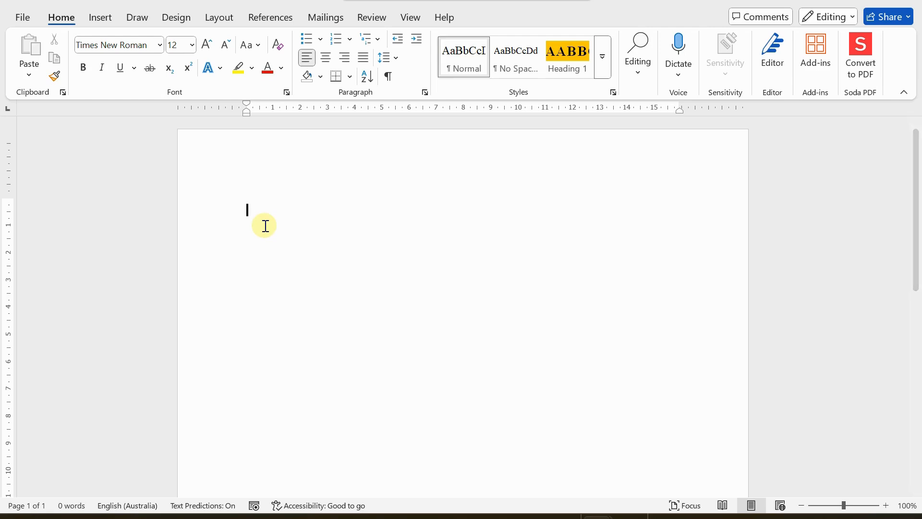
left_click(252, 210)
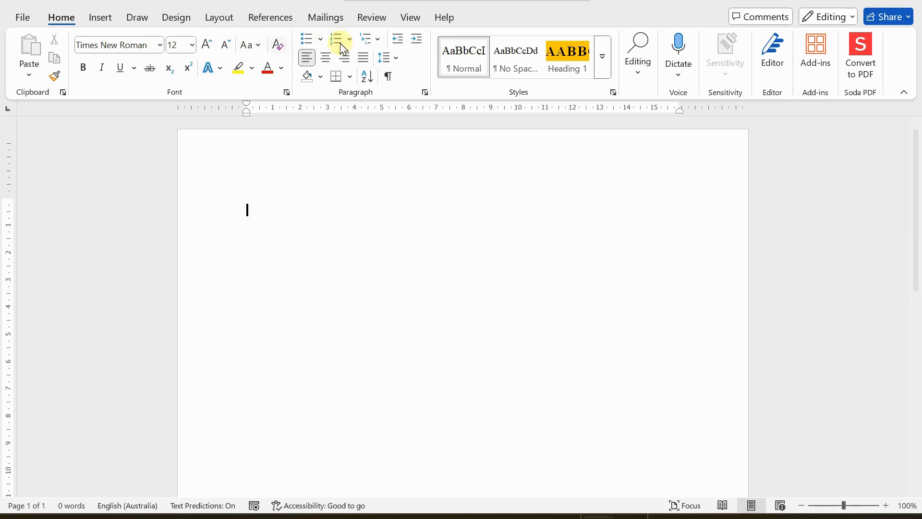
left_click(411, 16)
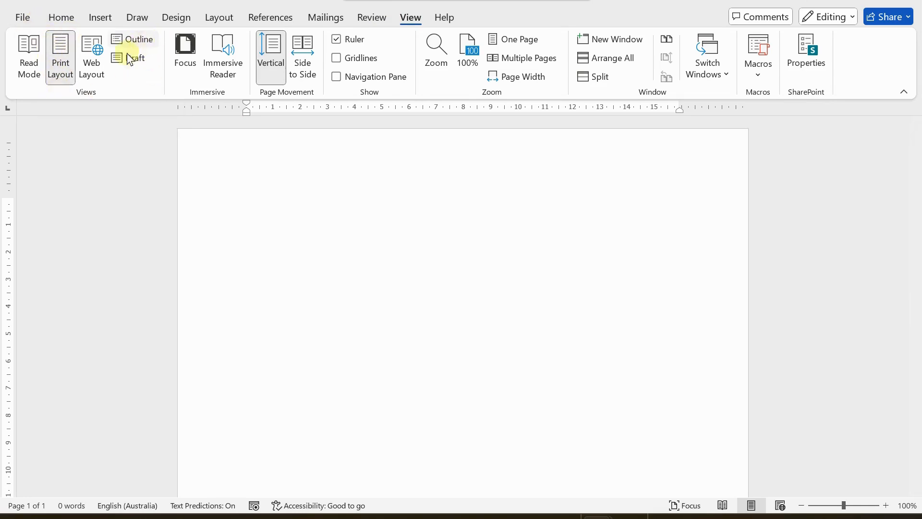
left_click(132, 39)
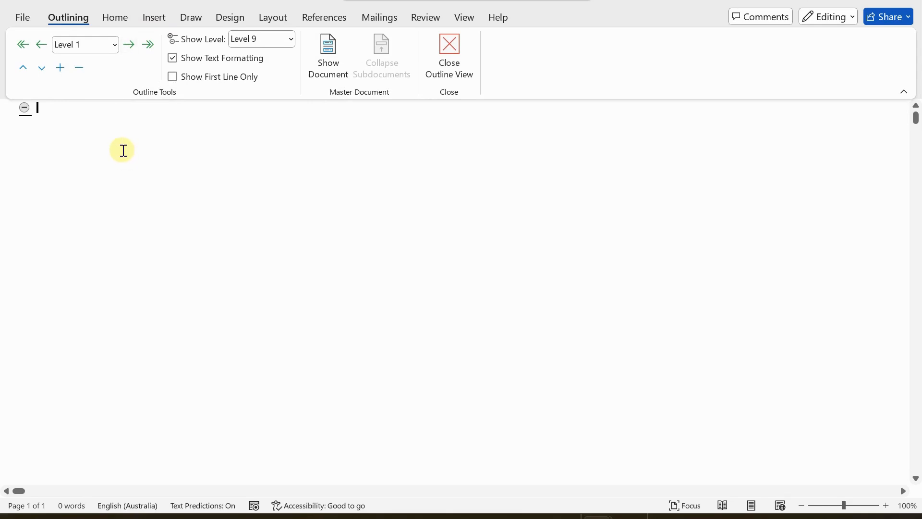
left_click(114, 45)
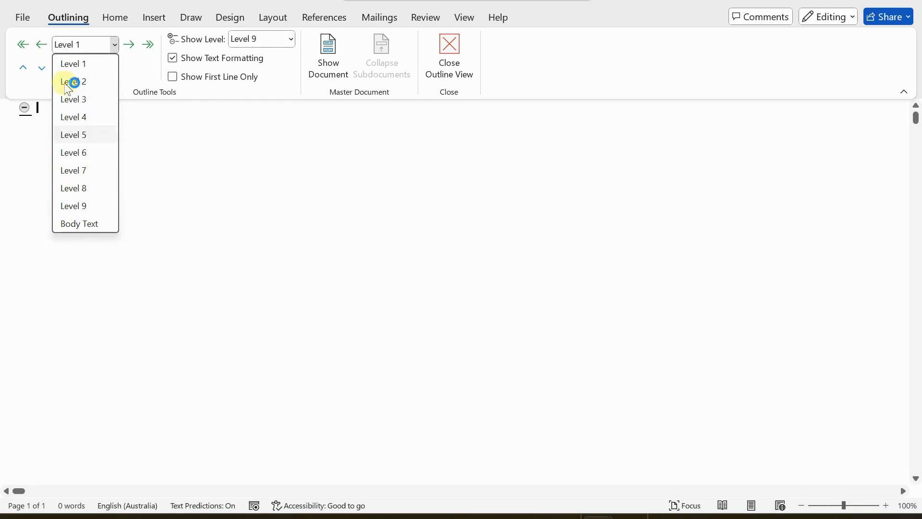
left_click(161, 149)
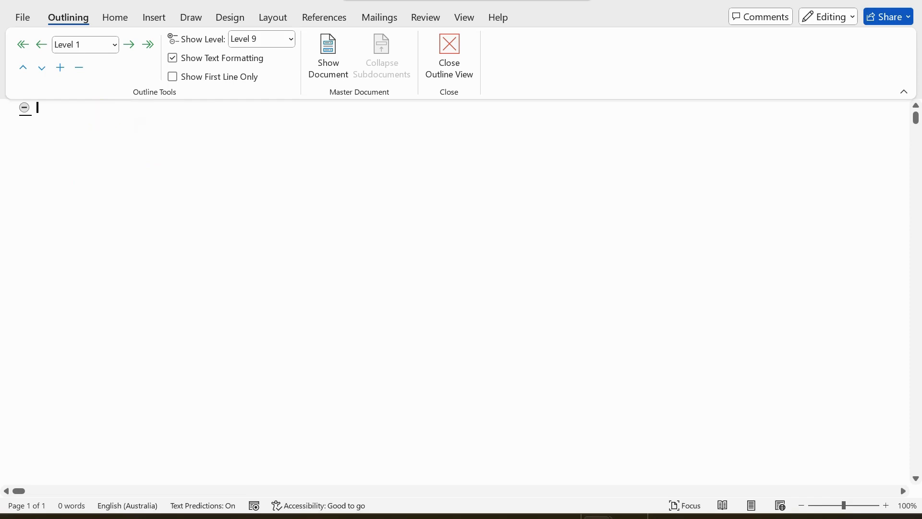
Enter "INTRODUCTION" as the first Level 1 heading in the outline and start a new line
type("ITRODUC")
key("BackSpace")
key("BackSpace")
key("BackSpace")
key("BackSpace")
key("BackSpace")
key("BackSpace")
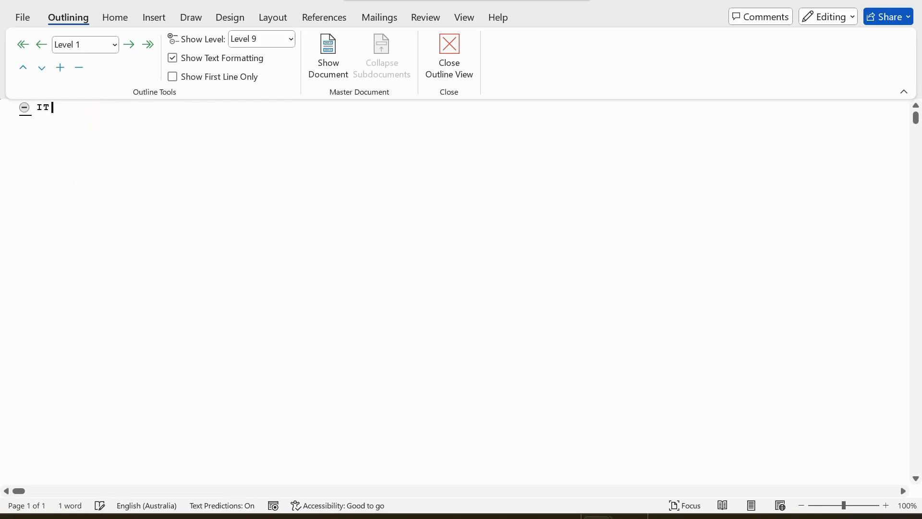
type("N")
key("BackSpace")
key("BackSpace")
type("NTO")
type("RODUCTION")
key("Return")
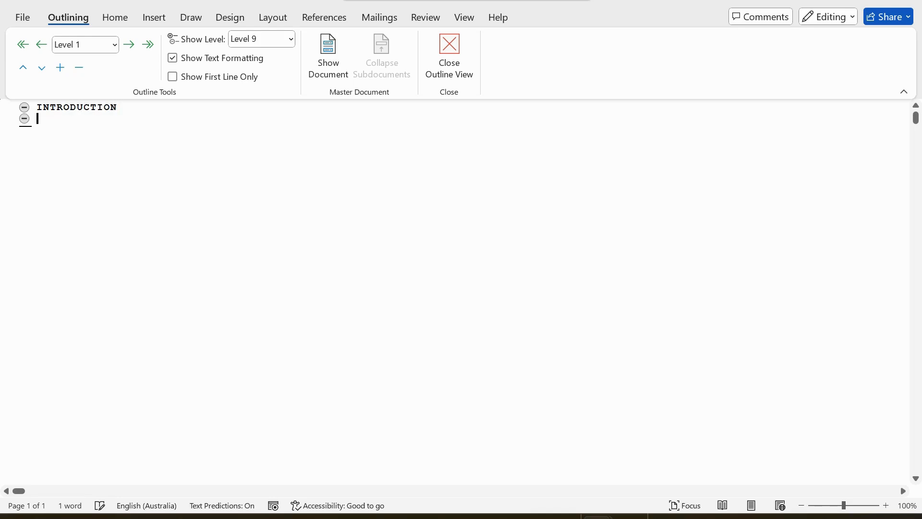
Add the Level 1 headings "BACKGROUND", "BEST TIME TO VISIT MENDI" and "ACCOMODATION" on separate lines below "INTRODUCTION"
type("BACKGROUND")
key("Return")
type("B")
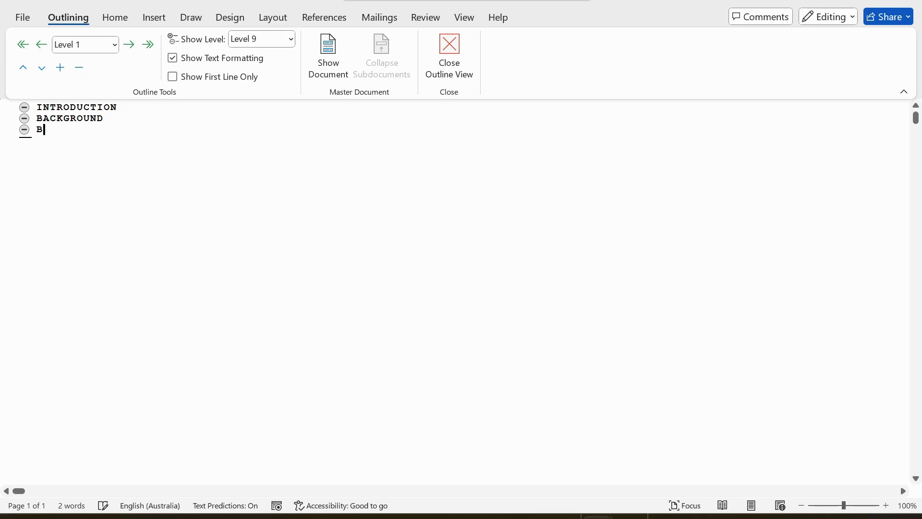
type("EST TIME TO VISIT MENDI")
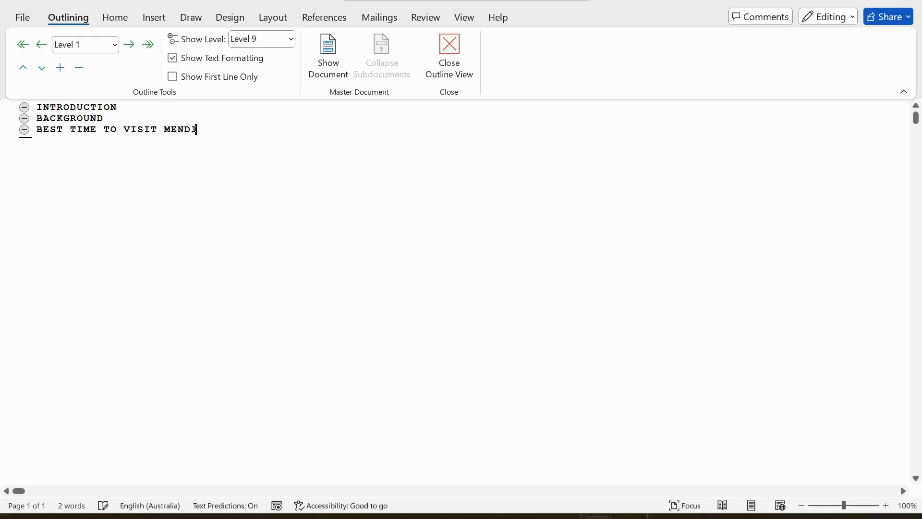
key("Return")
type("ACCA")
type("MOMD")
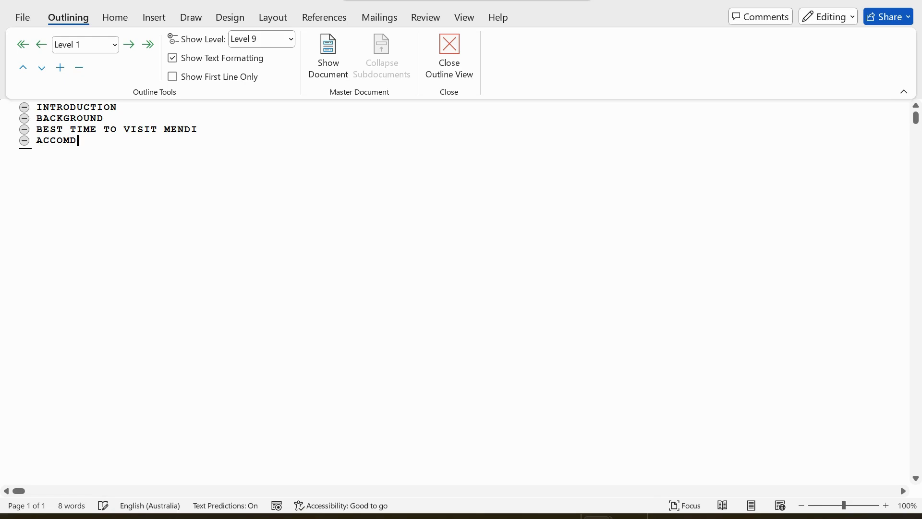
key("BackSpace")
type("ODATION")
key("Return")
Add "HOTELS IN MENDI" and "GUEST HOUSE IN MENDI" as separate lines below "ACCOMODATION"
type("GHO")
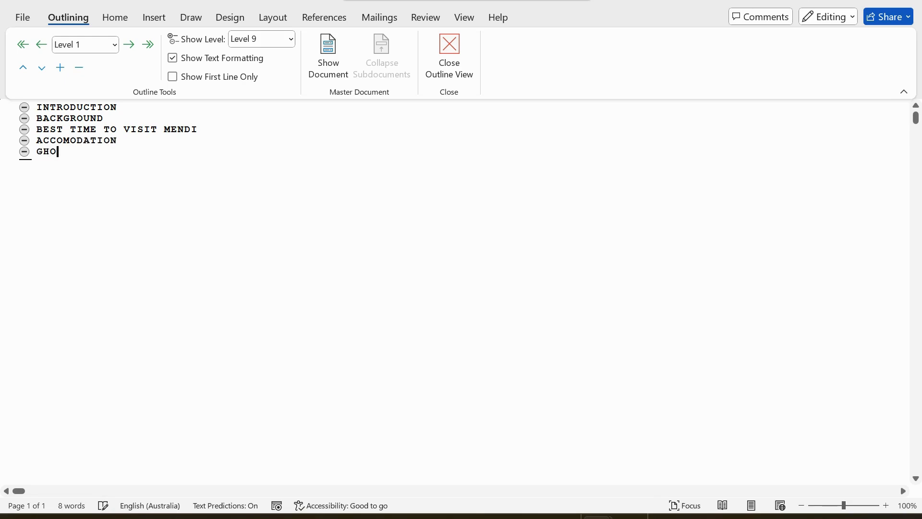
key("BackSpace")
type("HOTELS IN MENDI")
key("Return")
type("GUEST")
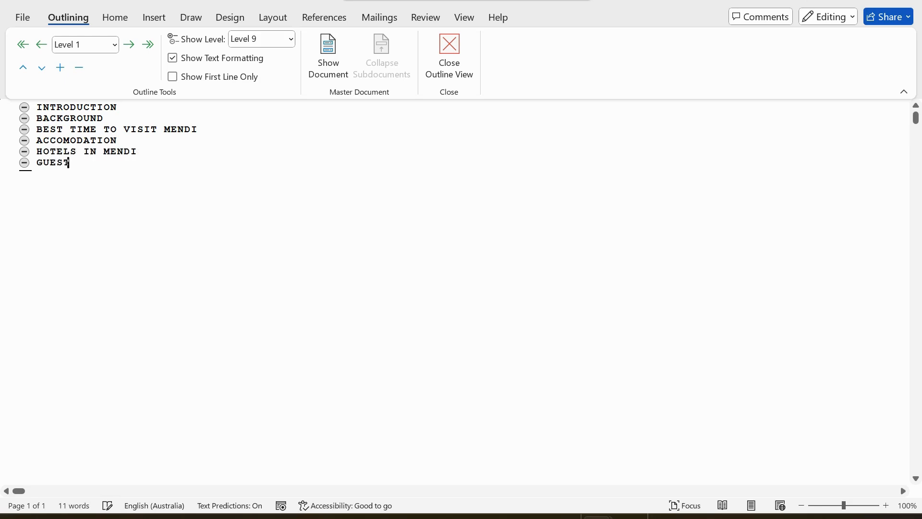
type(" HOUSE IN MENDI")
key("Return")
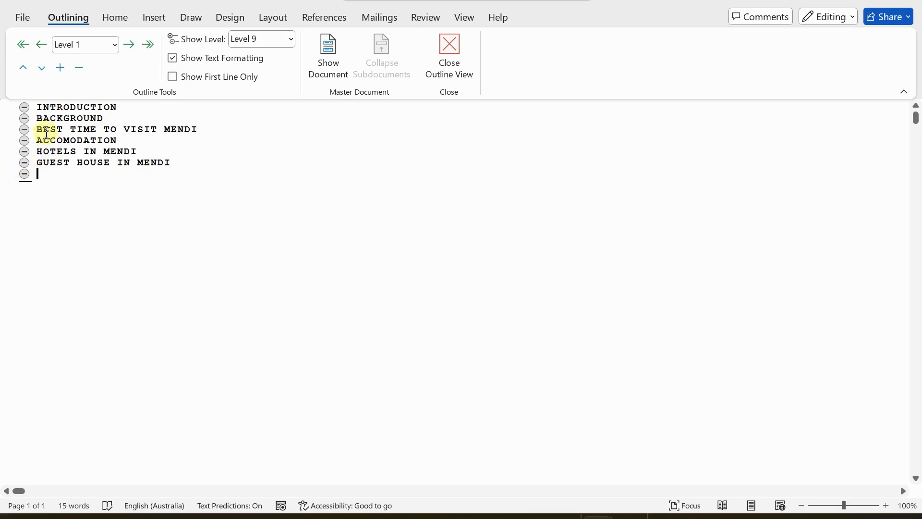
Set the "HOTELS IN MENDI" and "GUEST HOUSE IN MENDI" headings to Level 2
left_click_drag(33, 152, 177, 164)
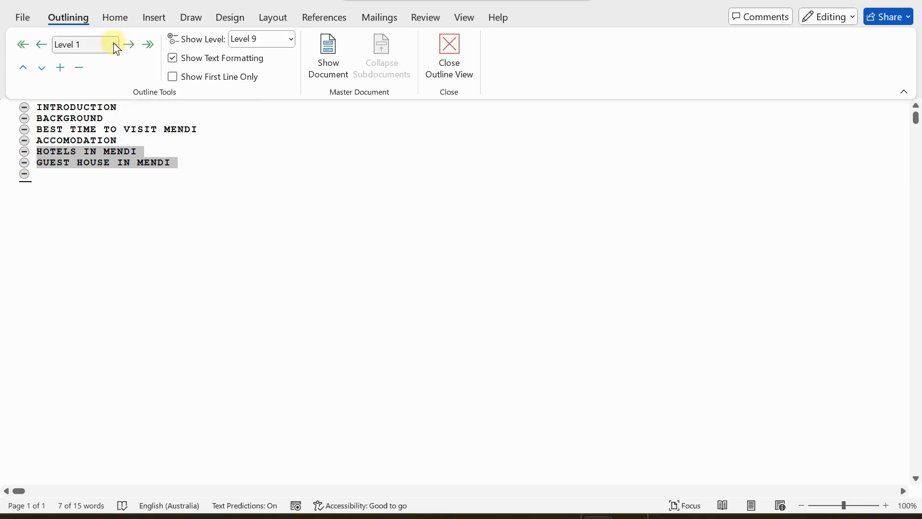
left_click(114, 44)
left_click(77, 83)
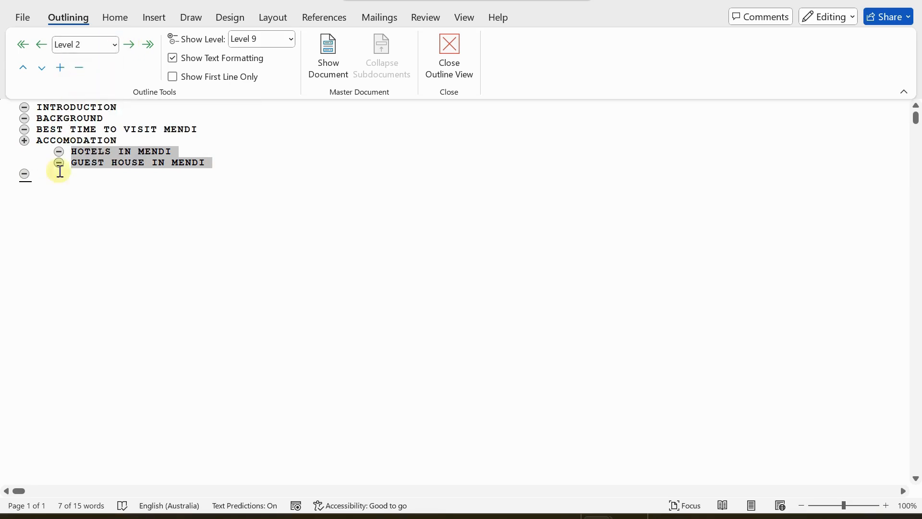
left_click(56, 177)
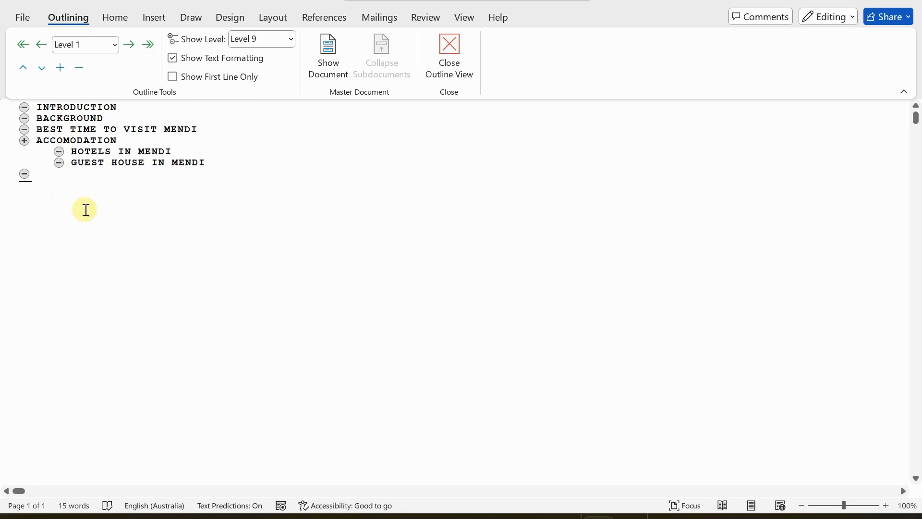
Add an empty Level 3 line below "GUEST HOUSE IN MENDI" and remove the blank Level 1 line at the end
left_click(218, 161)
key("Return")
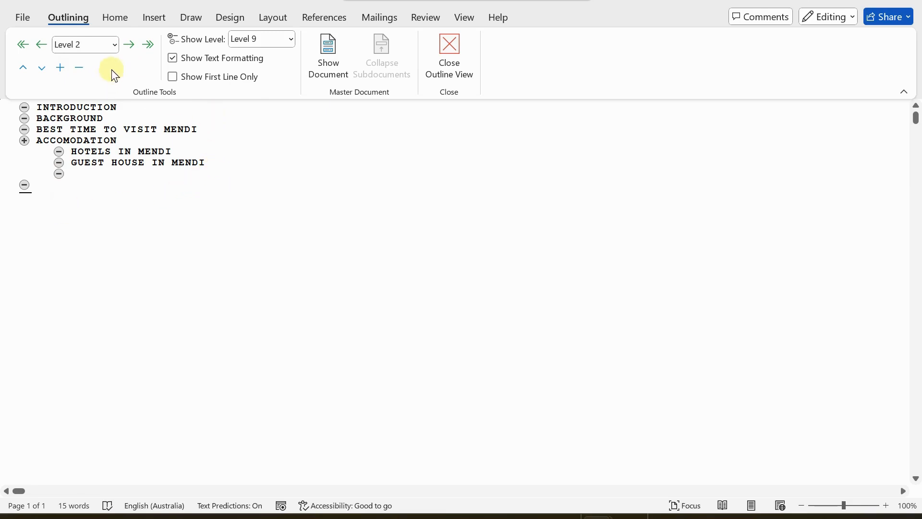
left_click(130, 45)
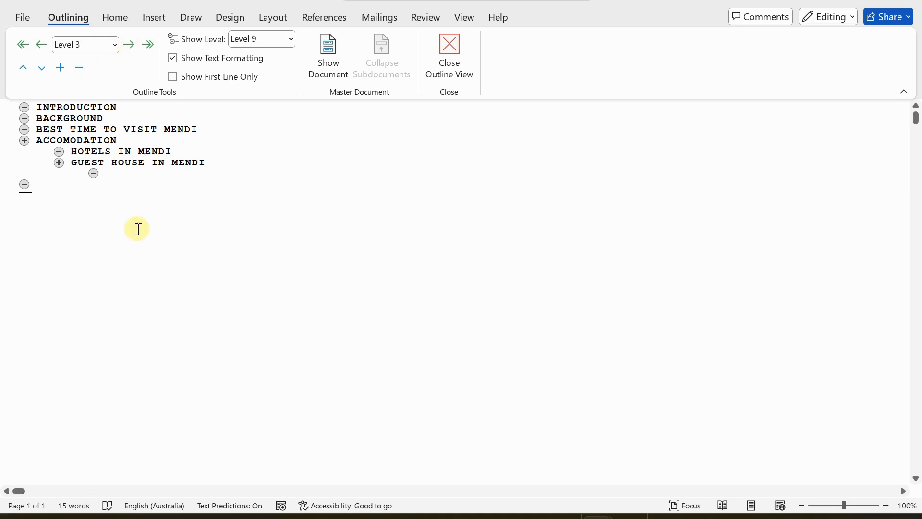
type("C")
left_click(138, 229)
type("A")
key("BackSpace")
key("BackSpace")
key("BackSpace")
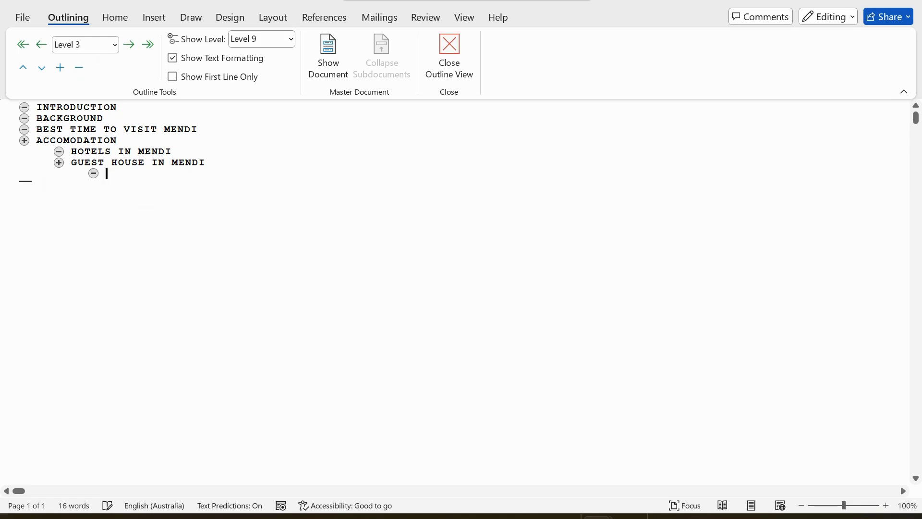
Enter "CATHOLIC CHURCH GUEST HOUSE" as the Level 3 heading under "GUEST HOUSE IN MENDI"
type("CATH")
type("ELOCI")
key("BackSpace")
key("BackSpace")
key("BackSpace")
type("ELO")
key("BackSpace")
key("BackSpace")
key("BackSpace")
key("BackSpace")
key("BackSpace")
type("LIC CHURCH GUEST HOUSE")
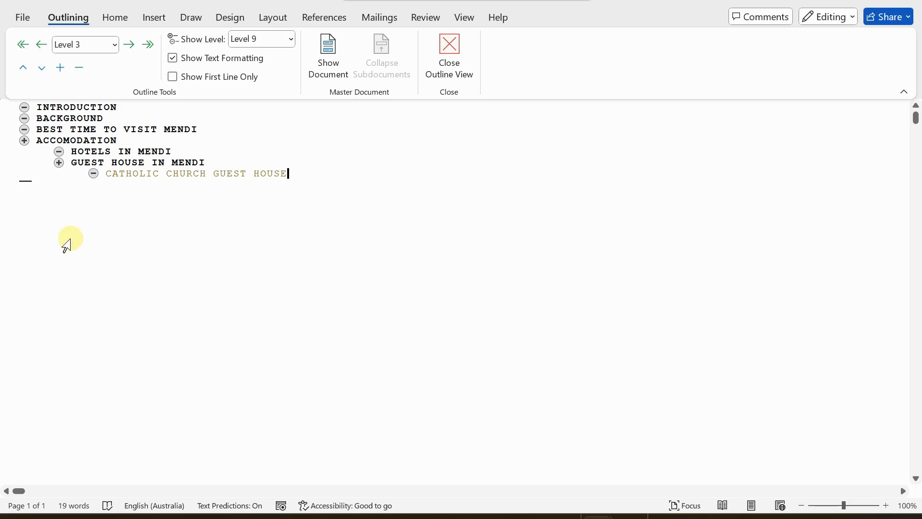
Close Outline view to show the outlined headings in the normal page layout
left_click(38, 266)
left_click(449, 45)
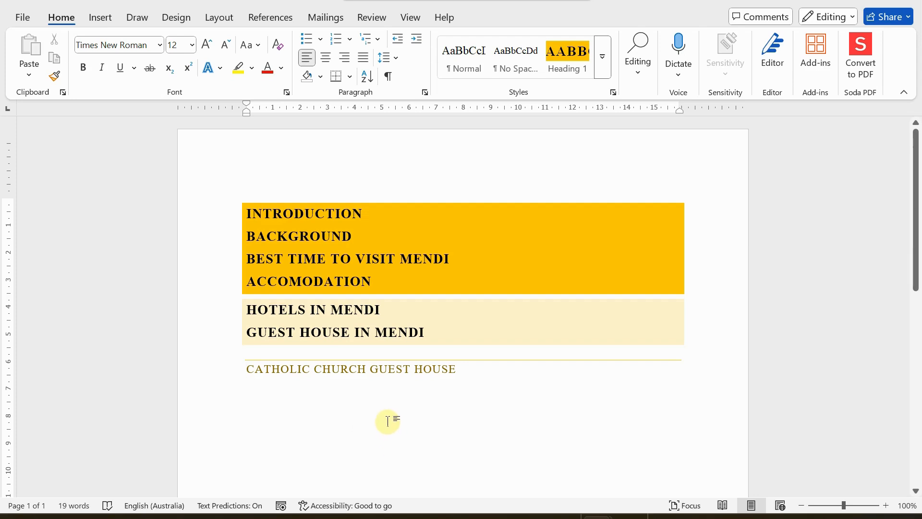
scroll(362, 210, "down", 1)
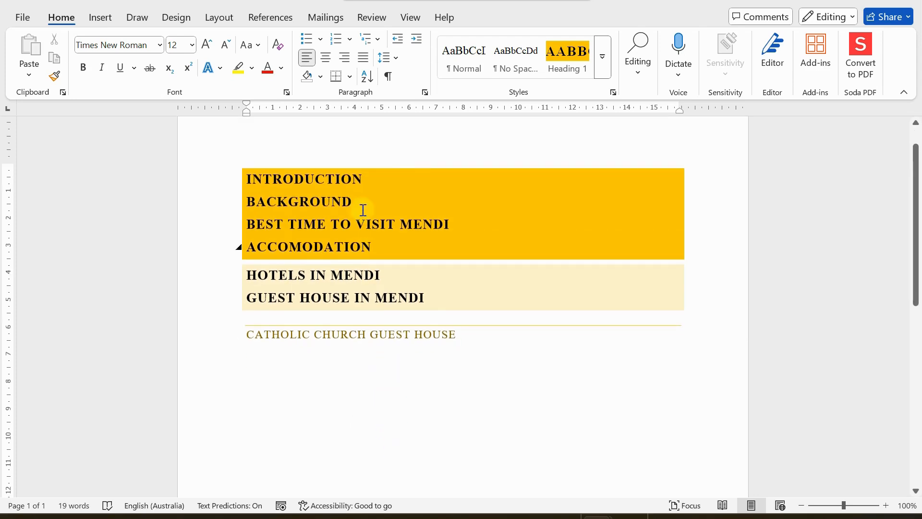
Insert sample text below the "INTRODUCTION" heading with =rand()
left_click(392, 177)
key("Return")
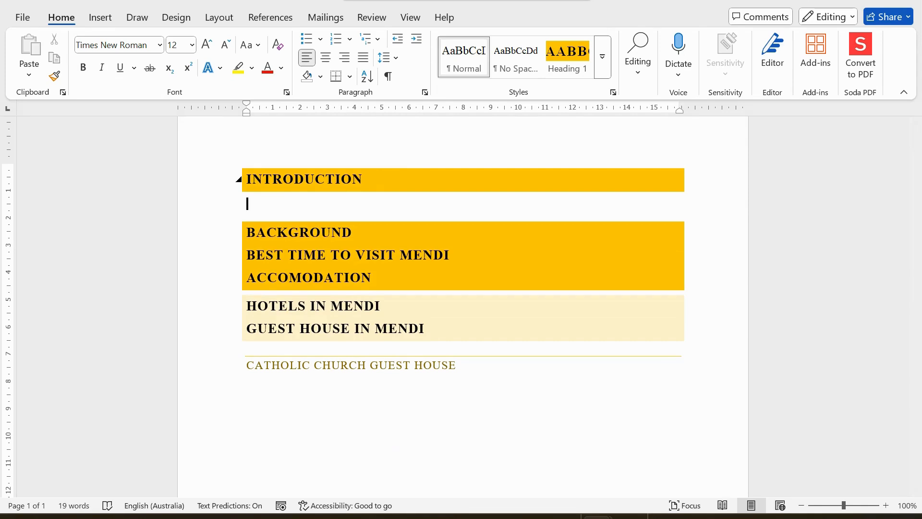
type("=rand()")
key("Return")
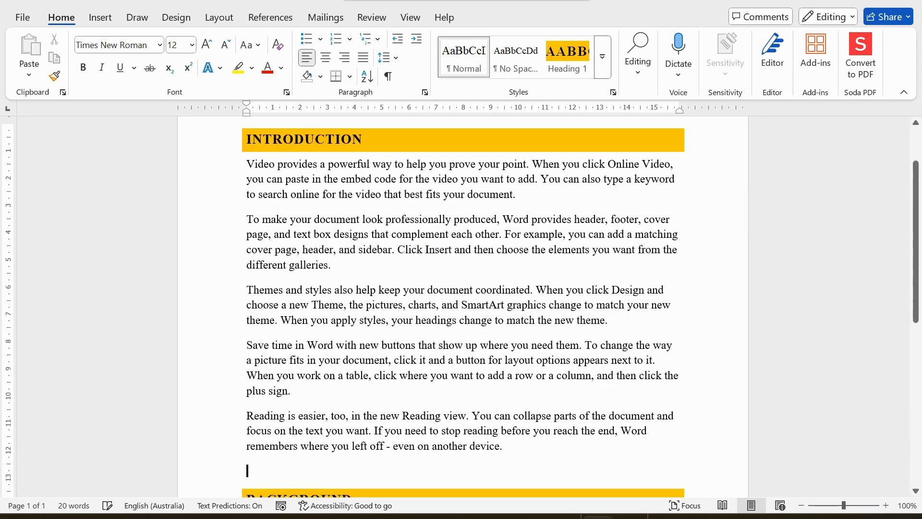
Insert sample text below the "BACKGROUND" heading with =rand()
scroll(309, 244, "down", 5)
left_click(373, 256)
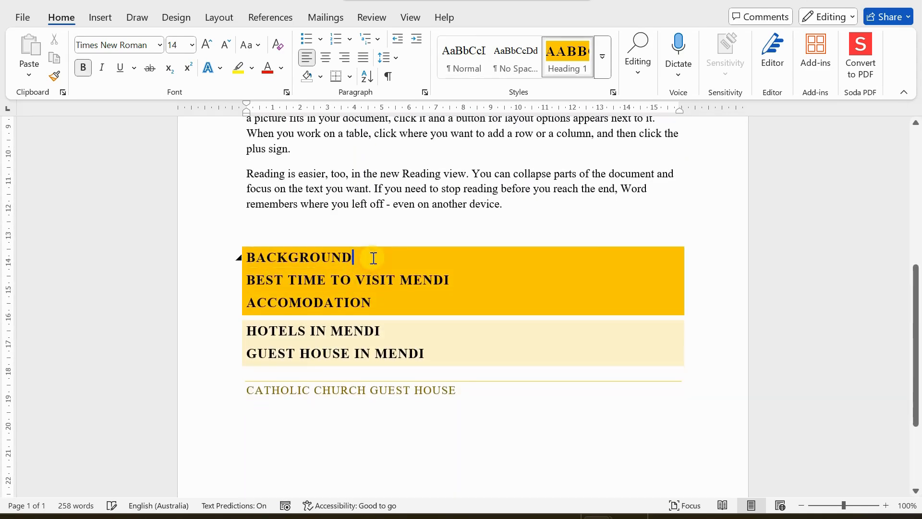
key("Return")
type("=")
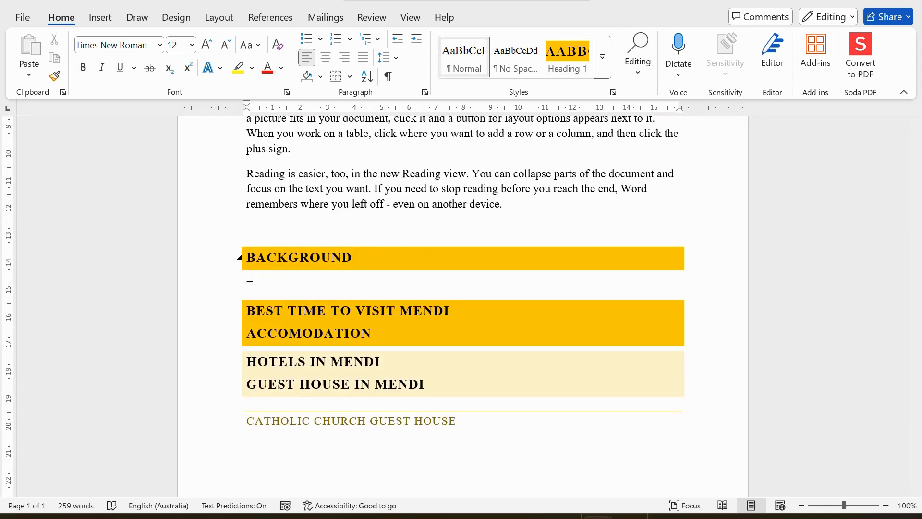
type("rand()")
key("Return")
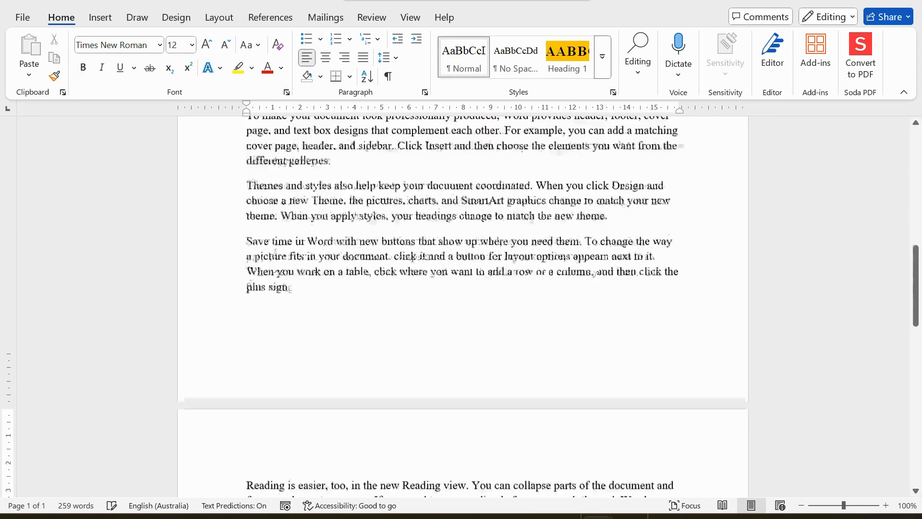
Insert sample text below the "BEST TIME TO VISIT MENDI" heading with =rand()
scroll(340, 251, "down", 4)
left_click(468, 360)
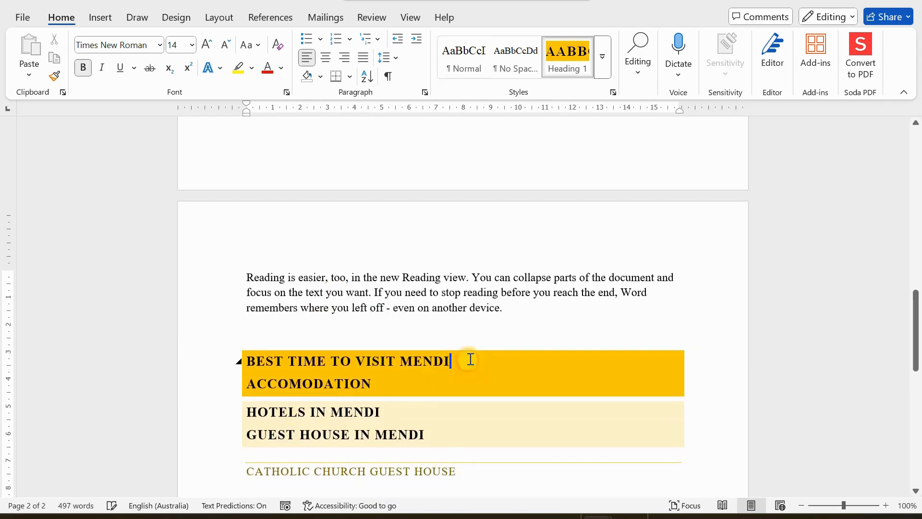
key("Return")
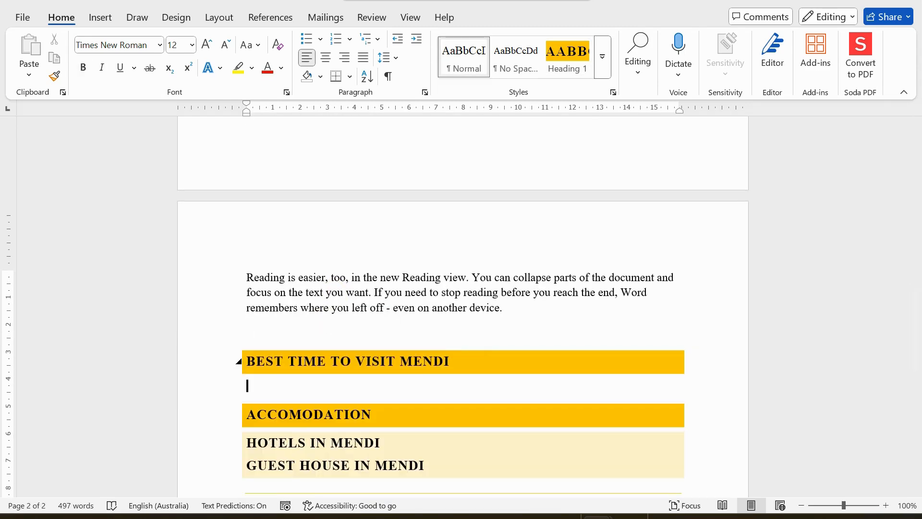
type("=randu(")
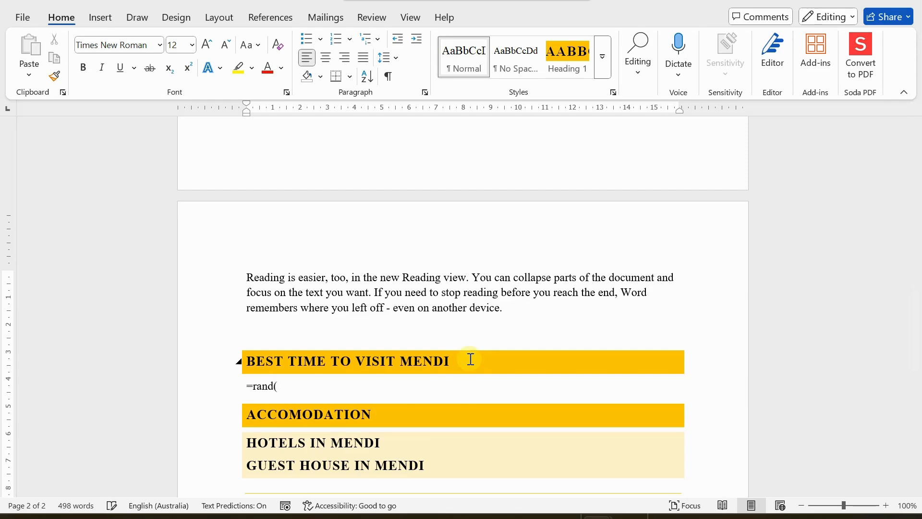
type(")")
key("Return")
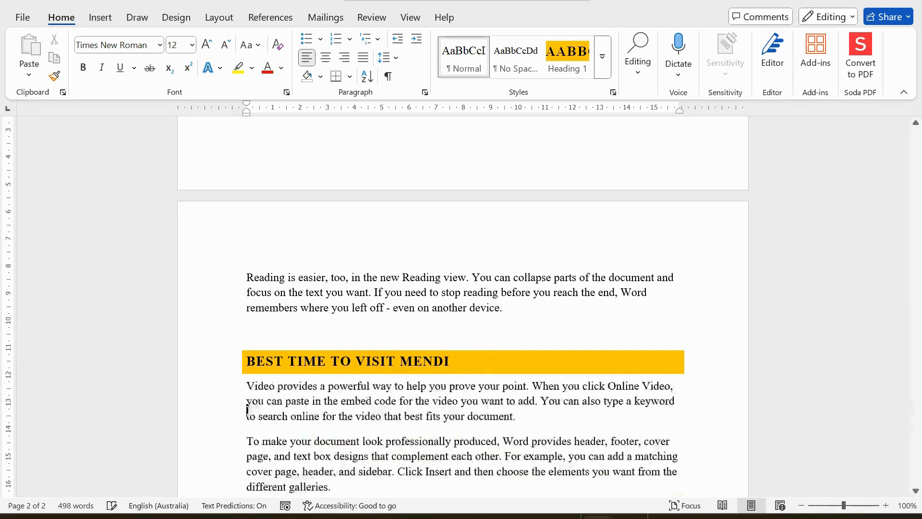
Insert sample text below the "ACCOMODATION" heading with =rand()
scroll(422, 404, "down", 3)
scroll(379, 409, "down", 2)
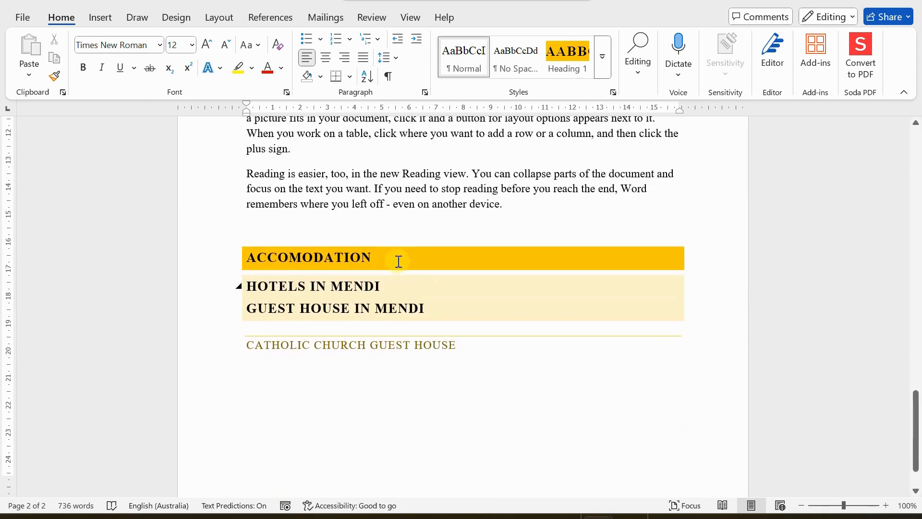
left_click(396, 255)
key("Return")
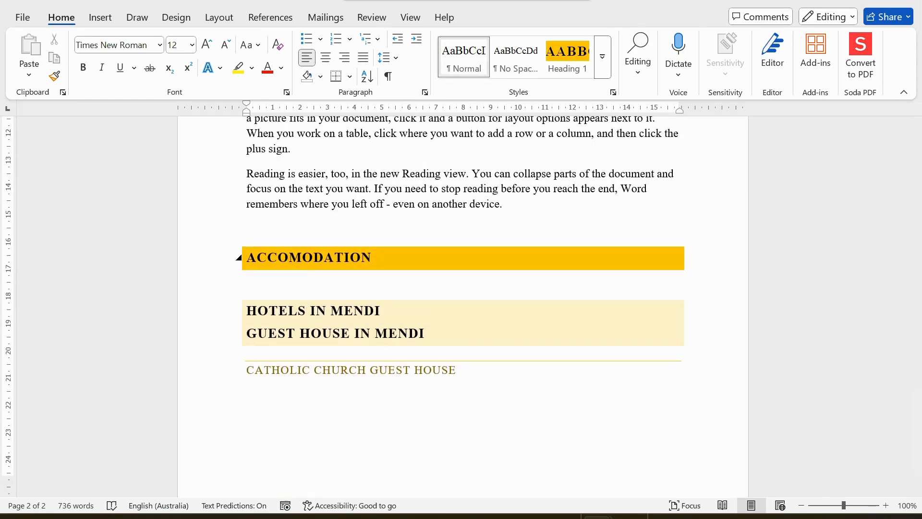
type("=rand()")
key("Left")
key("BackSpace")
key("Return")
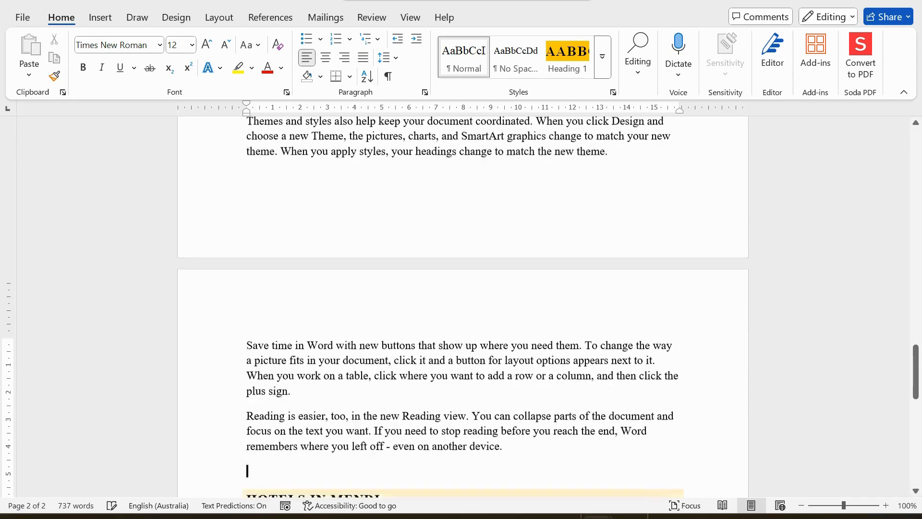
Insert sample text below the "HOTELS IN MENDI" heading with =rand()
scroll(393, 284, "down", 3)
left_click(411, 333)
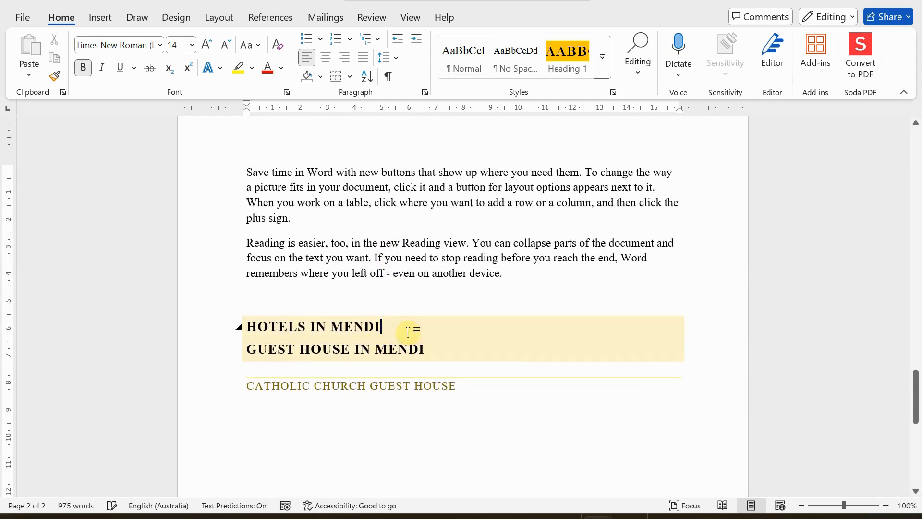
key("Return")
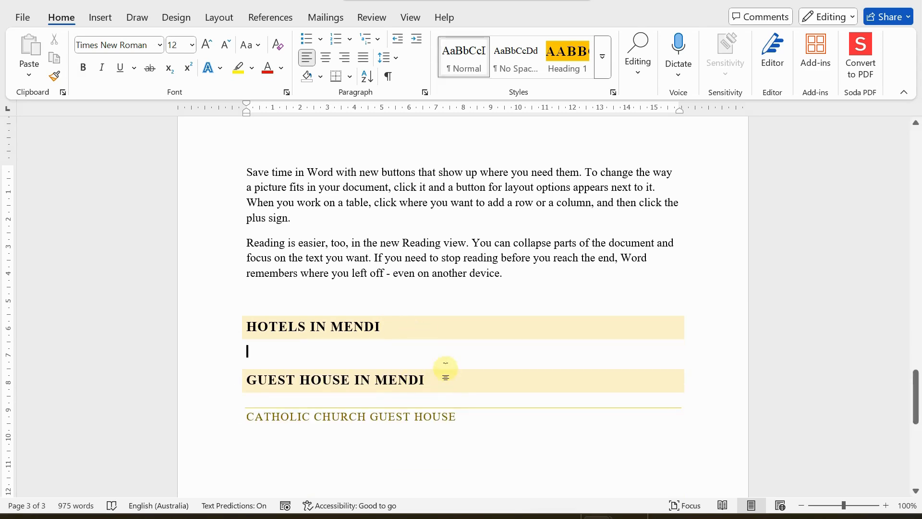
scroll(432, 370, "down", 3)
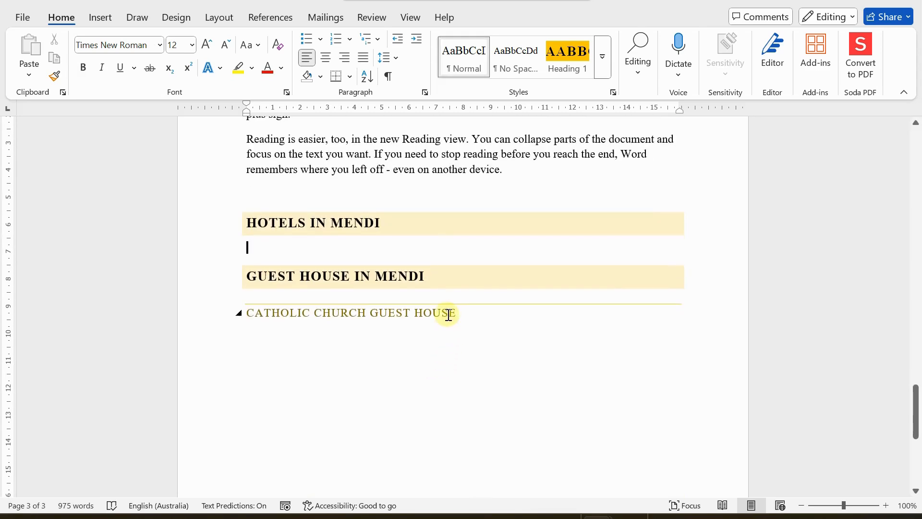
scroll(444, 319, "down", 1)
scroll(443, 325, "down", 2)
scroll(442, 326, "up", 5)
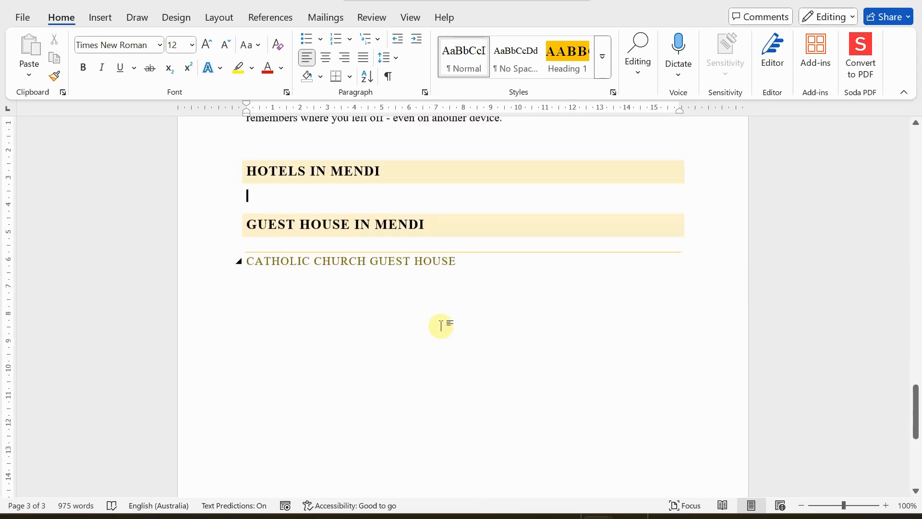
scroll(442, 326, "up", 15)
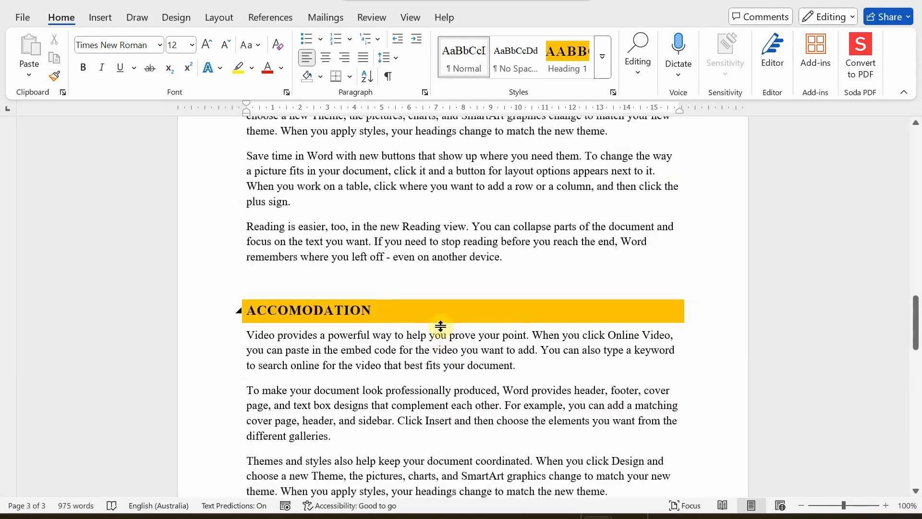
scroll(442, 327, "down", 15)
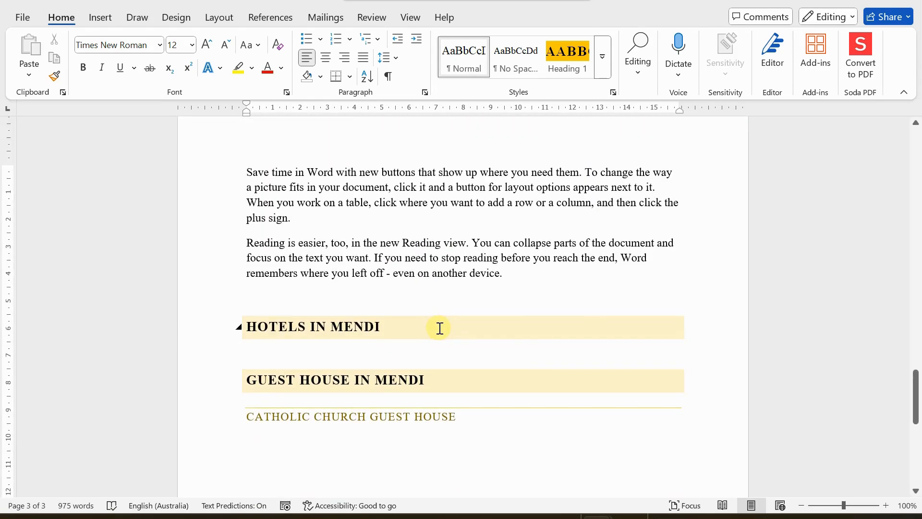
type("=rand()")
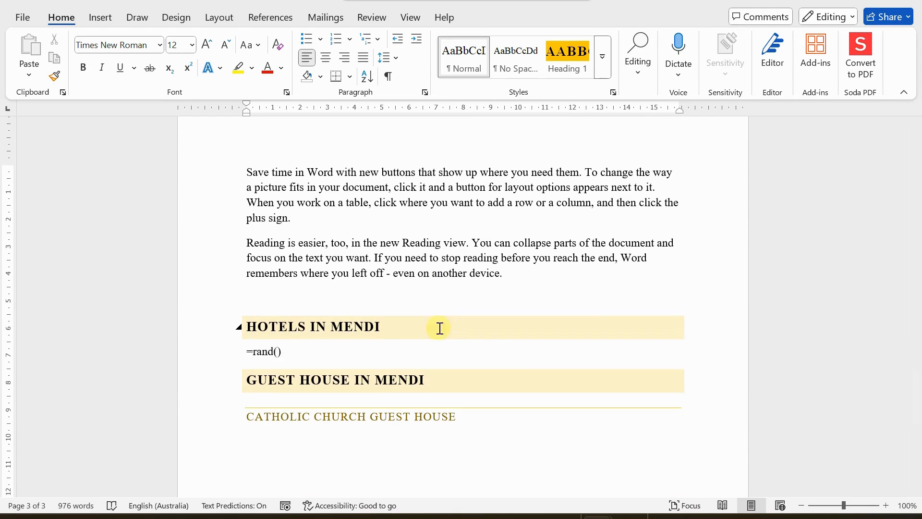
key("Return")
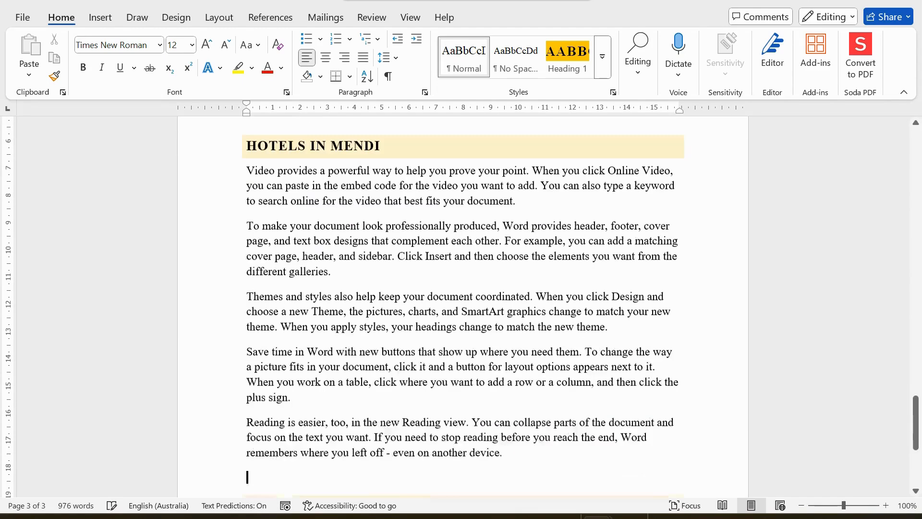
Insert sample text below the "CATHOLIC CHURCH GUEST HOUSE" heading with =rand()
scroll(412, 340, "down", 5)
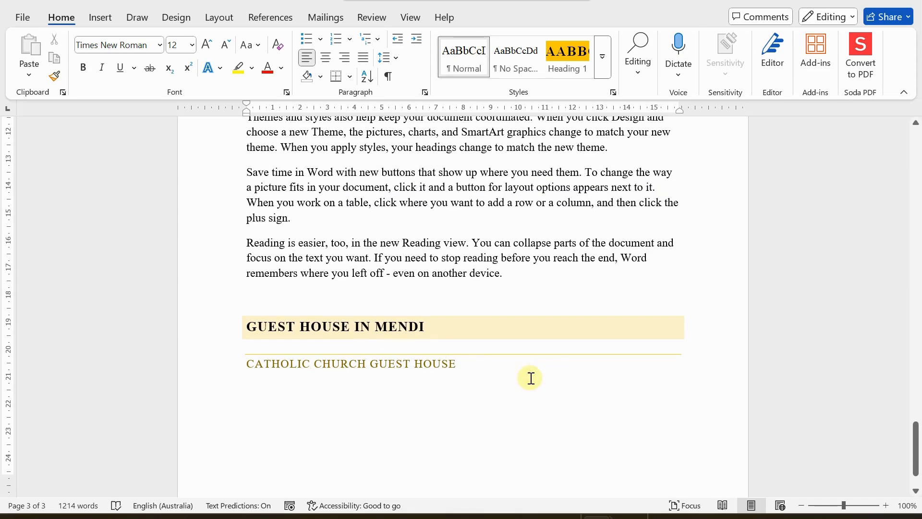
left_click(477, 370)
key("Return")
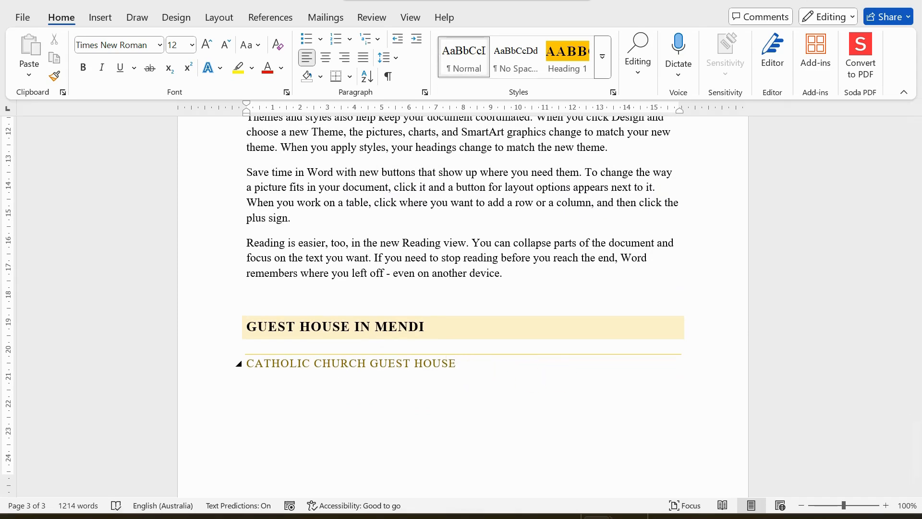
type("=rand(0")
key("Return")
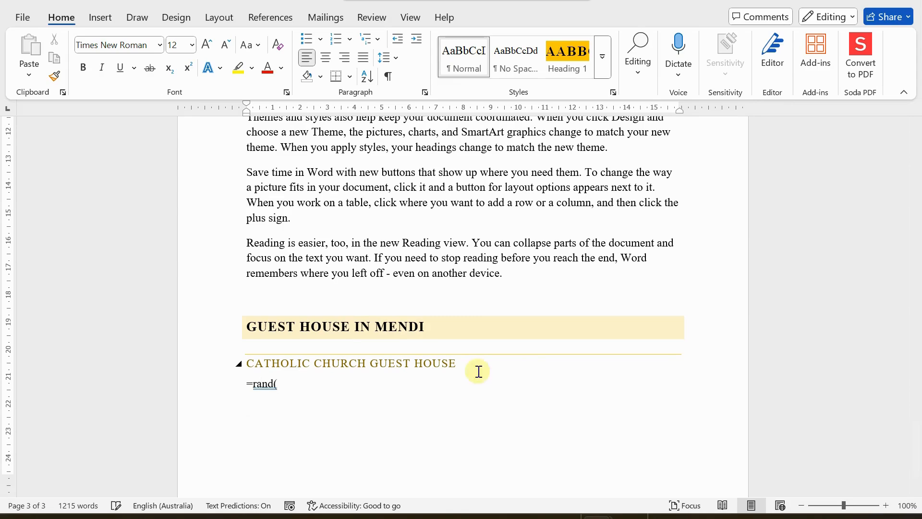
type(")")
key("Return")
Add an empty line above the "INTRODUCTION" heading at the start of the document and give it the Normal style
scroll(515, 385, "up", 1)
scroll(515, 384, "up", 10)
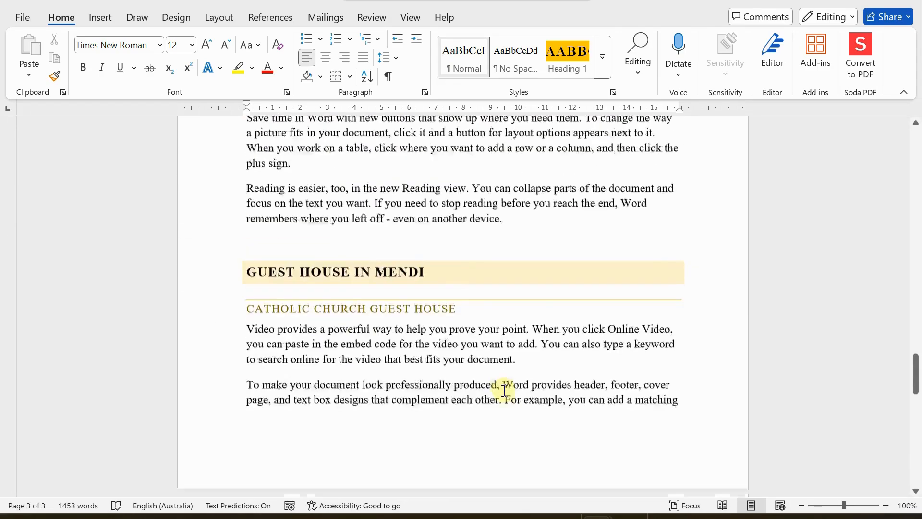
scroll(489, 409, "up", 20)
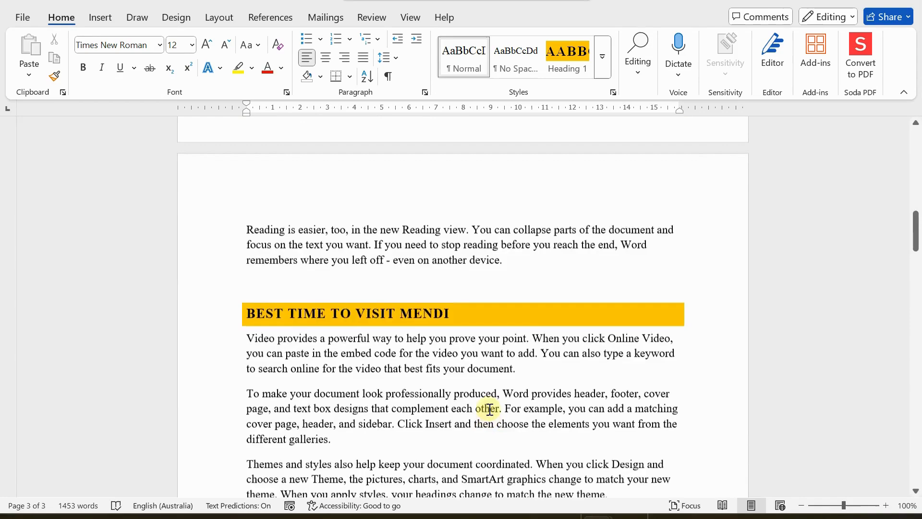
scroll(483, 411, "up", 1)
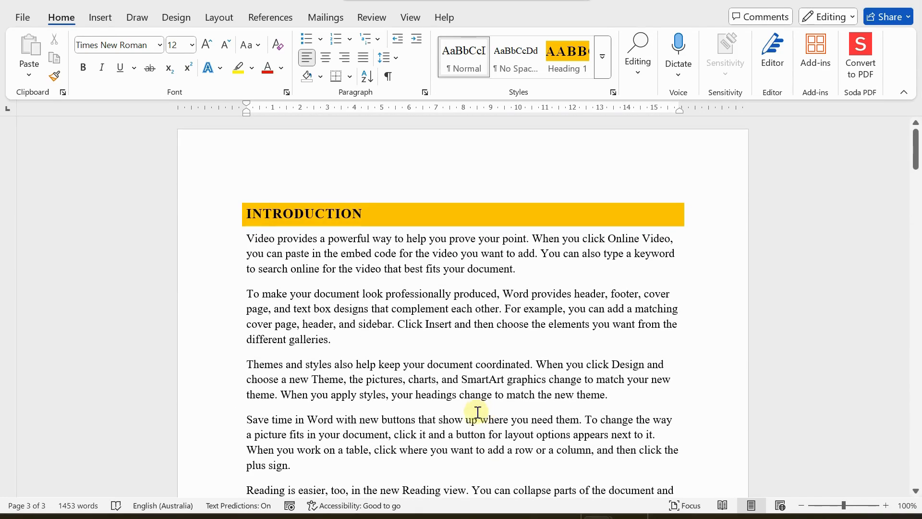
left_click(246, 216)
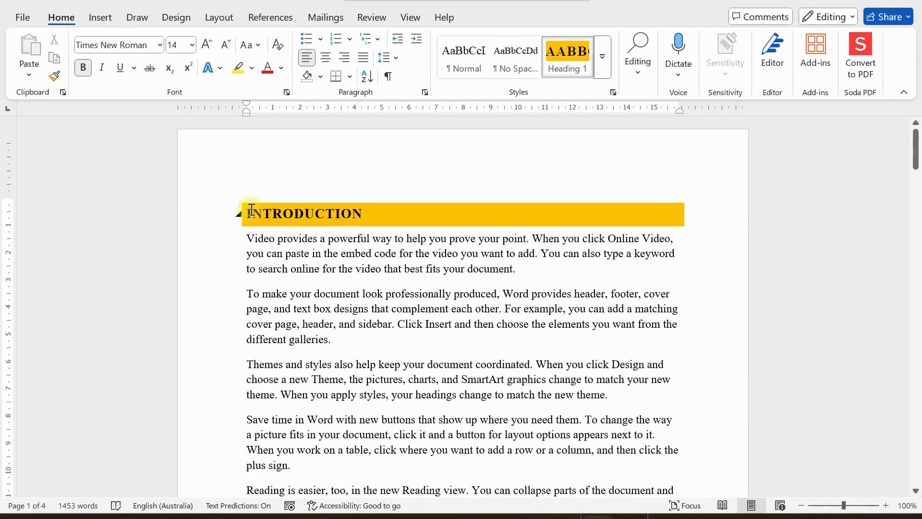
key("Return")
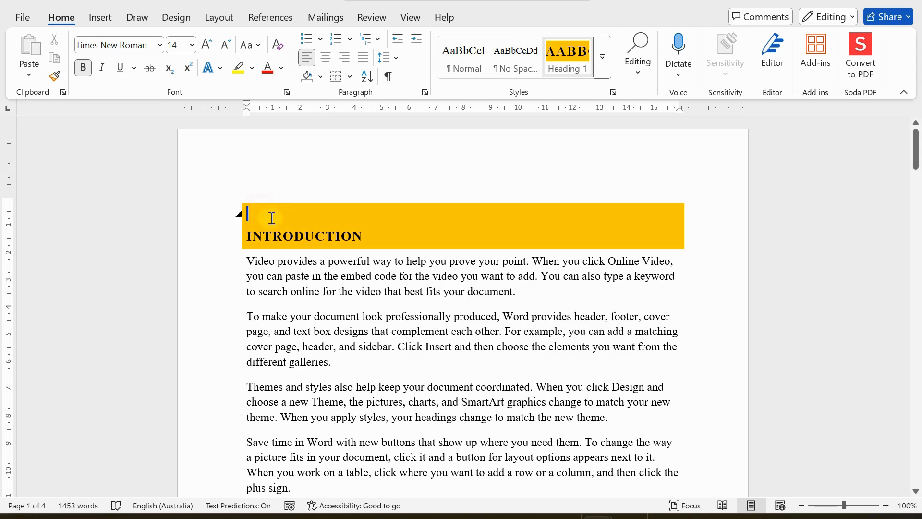
left_click(461, 55)
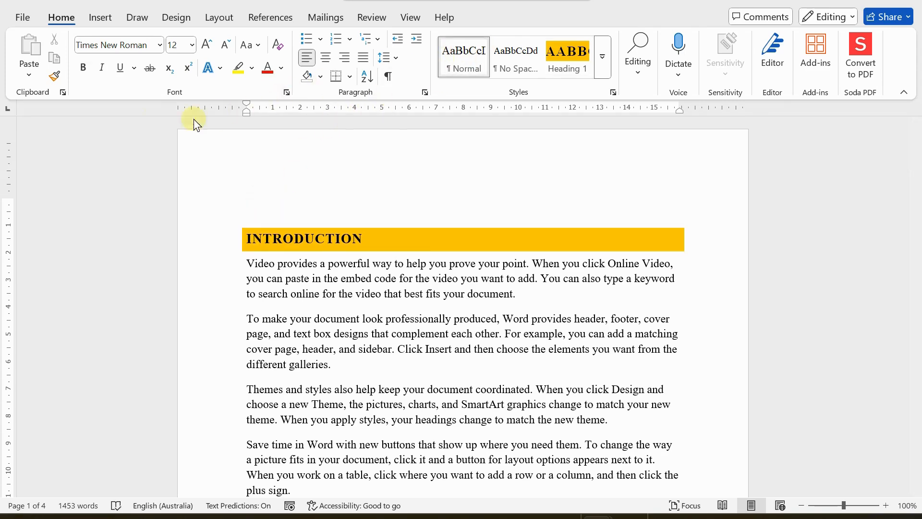
Insert the Automatic Table 1 table of contents on the empty line above the "INTRODUCTION" heading
left_click(104, 17)
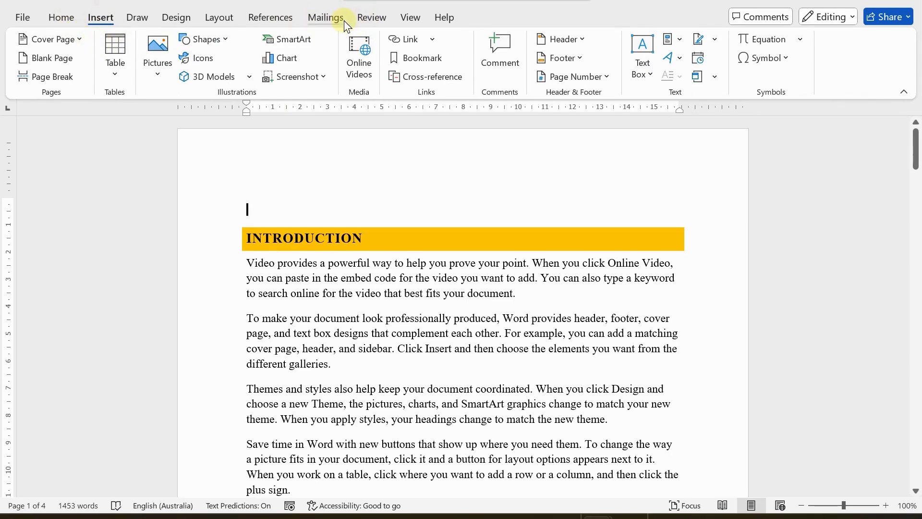
left_click(268, 18)
left_click(37, 67)
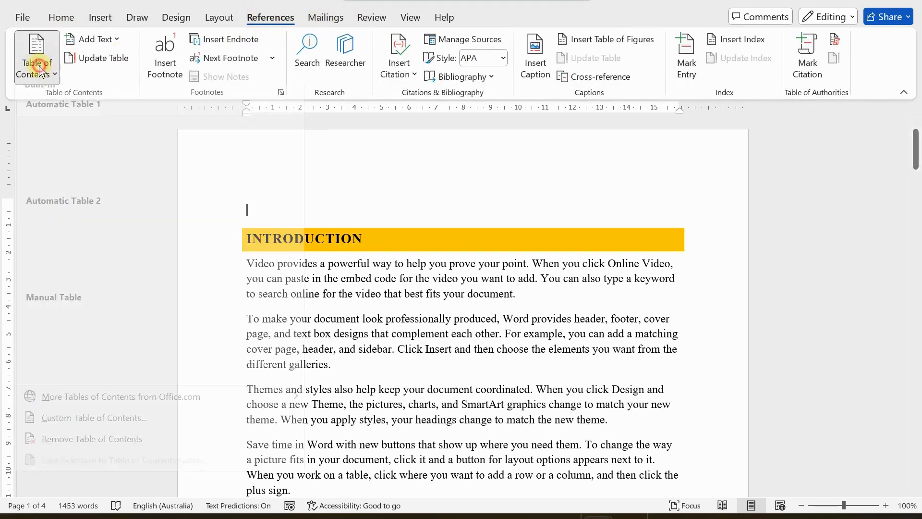
left_click(54, 157)
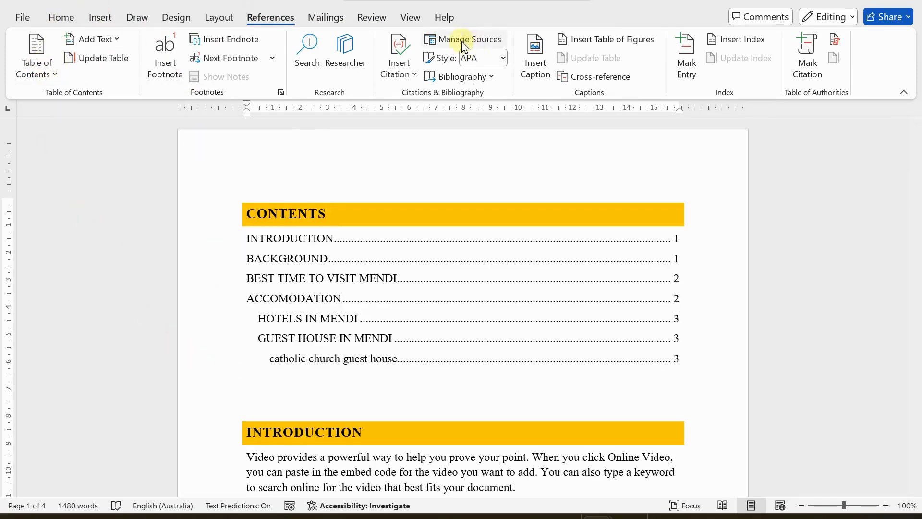
Insert a page break between the table of contents and the "INTRODUCTION" heading
left_click(99, 18)
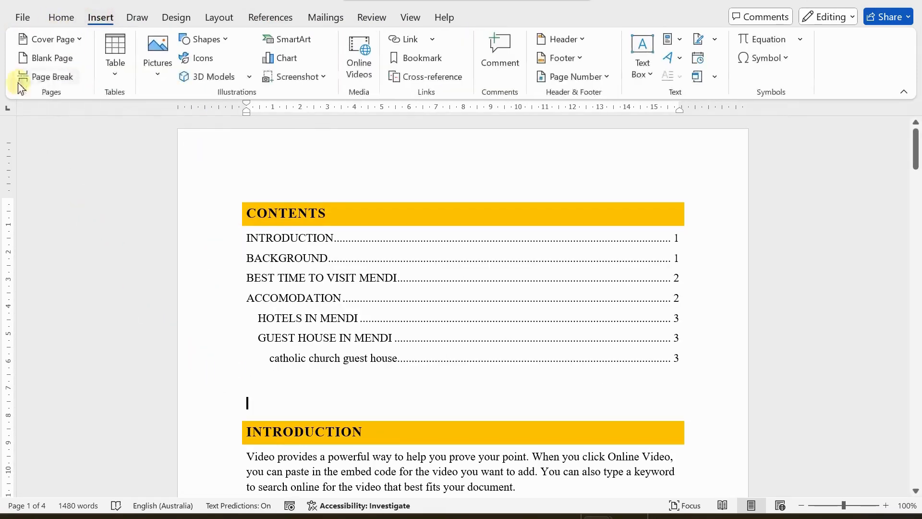
left_click(51, 76)
scroll(398, 336, "down", 4)
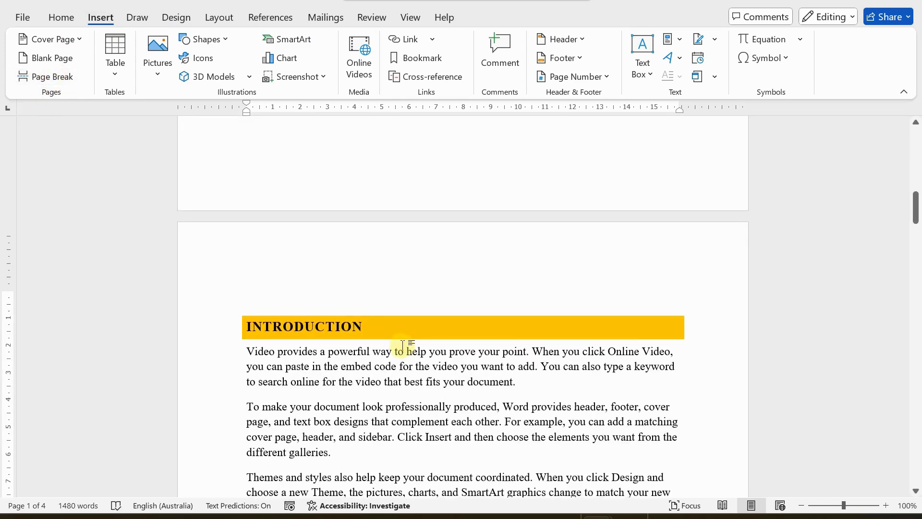
scroll(404, 344, "up", 8)
scroll(404, 346, "up", 5)
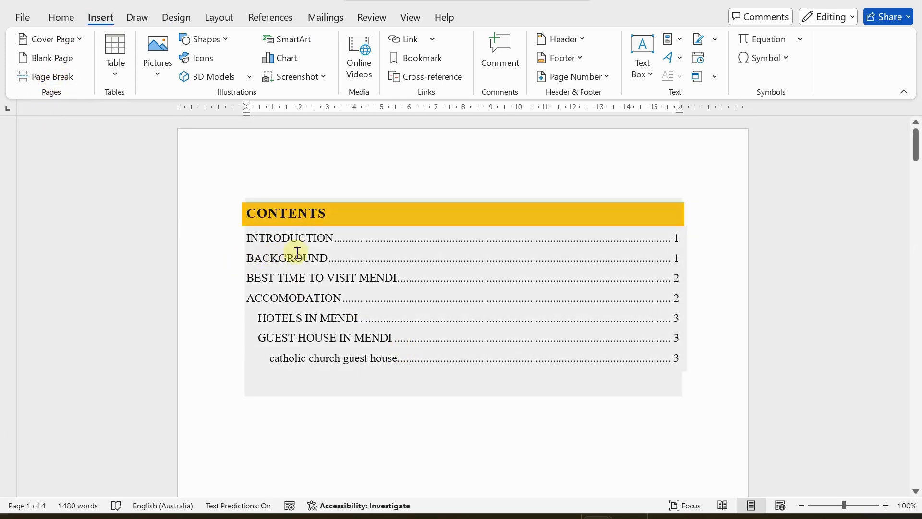
scroll(381, 417, "down", 7)
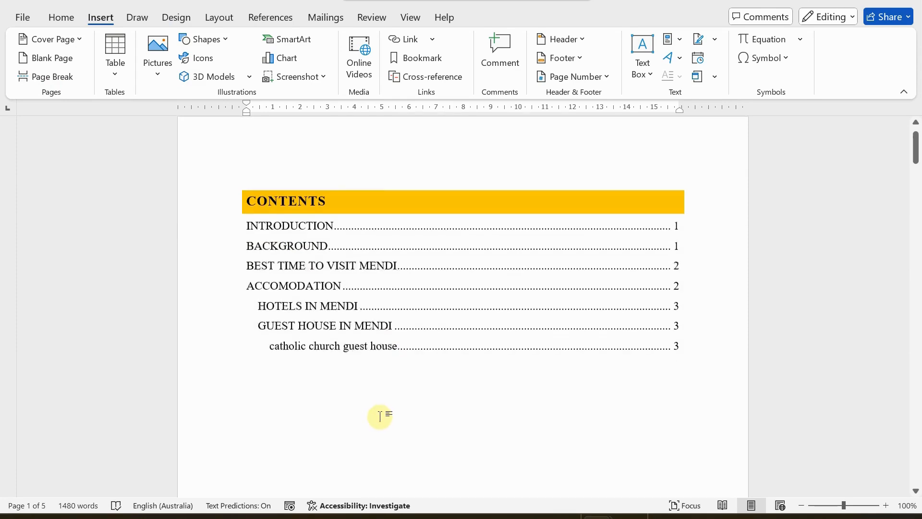
scroll(389, 427, "down", 5)
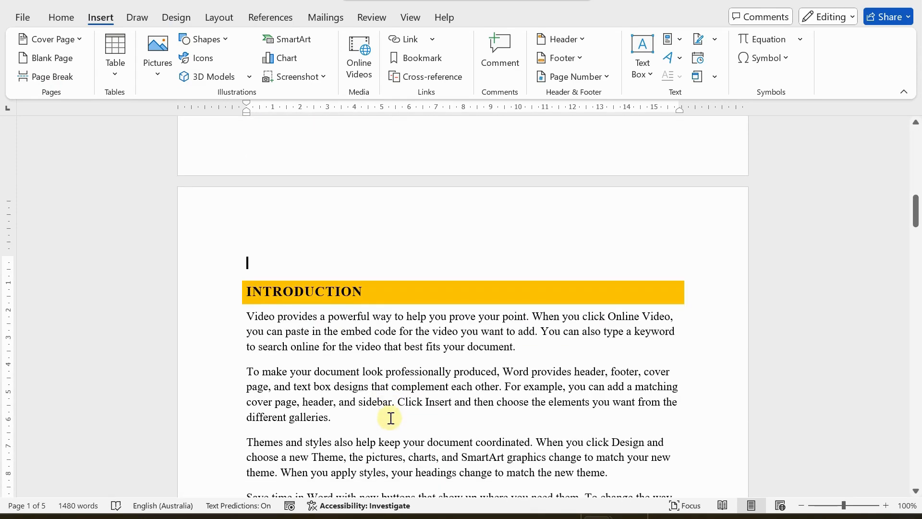
Delete the empty line above the "INTRODUCTION" heading and check the page layout around the page break
key("BackSpace")
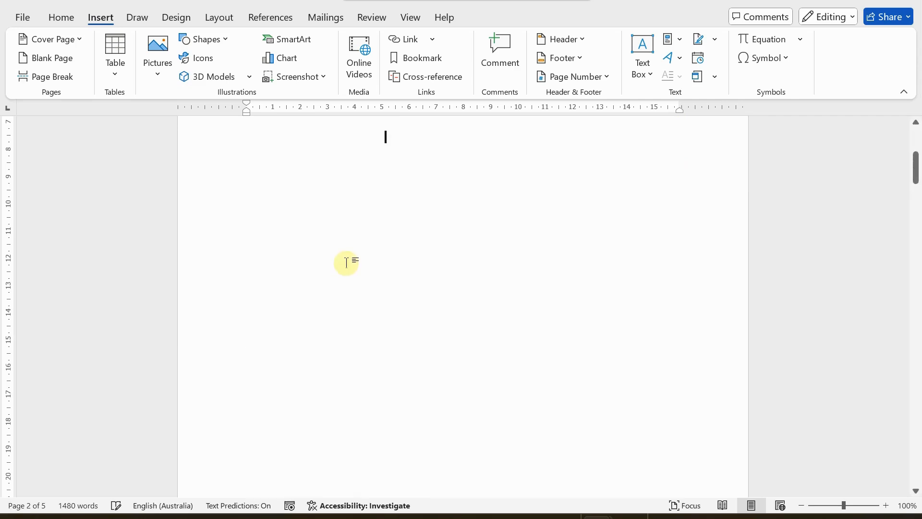
scroll(346, 263, "down", 2)
scroll(346, 263, "up", 10)
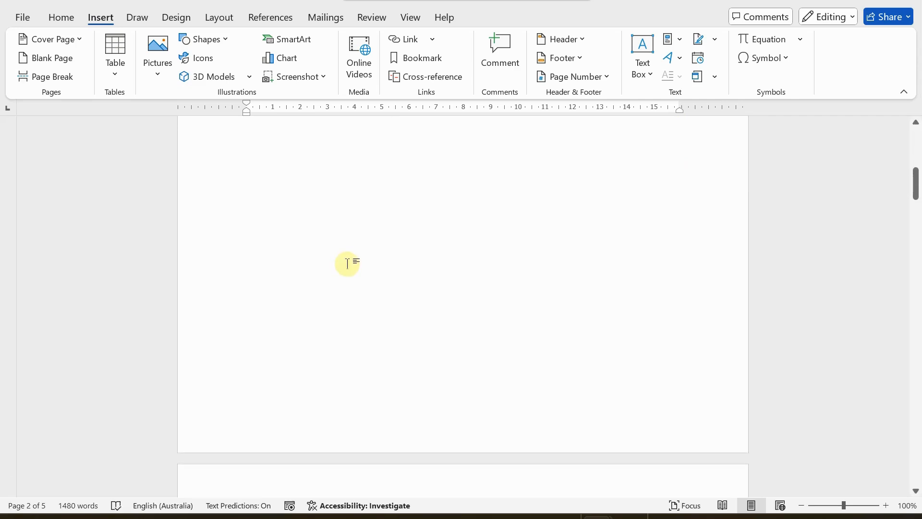
scroll(359, 266, "down", 10)
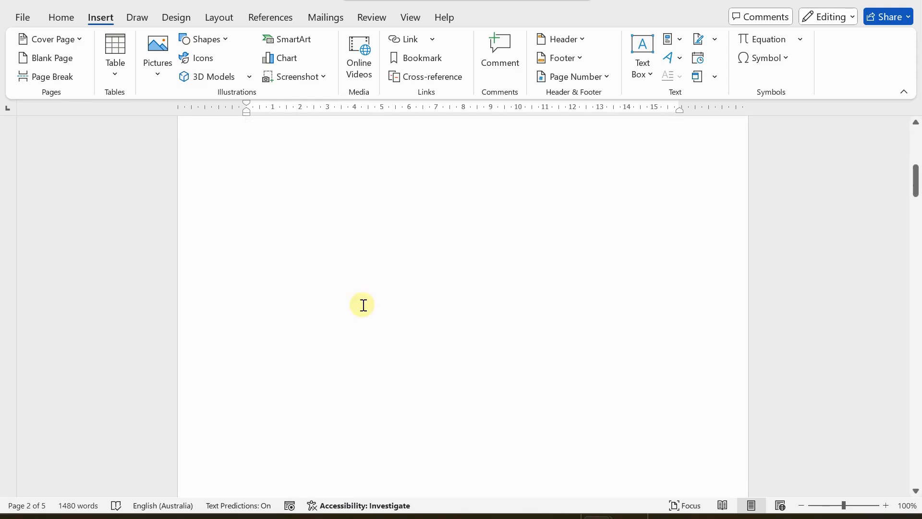
Try to remove the blank line above the "INTRODUCTION" heading on the second page
scroll(363, 305, "up", 4)
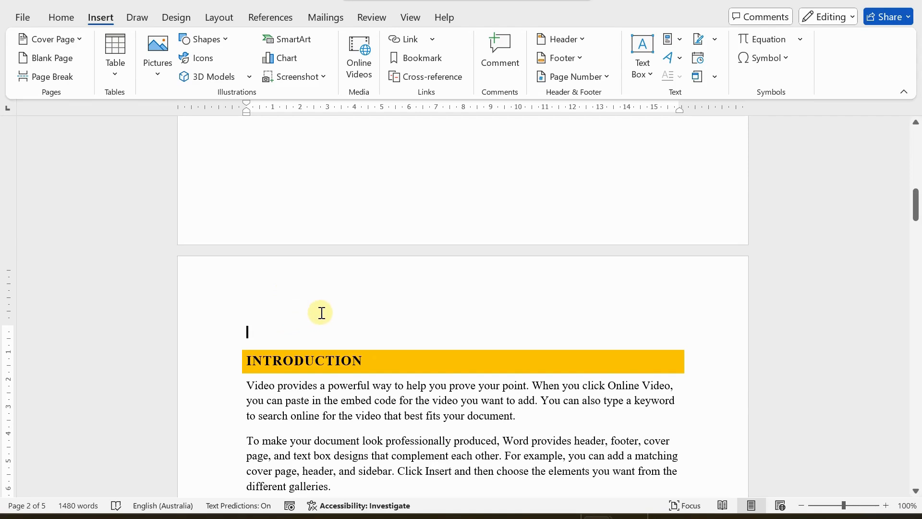
key("BackSpace")
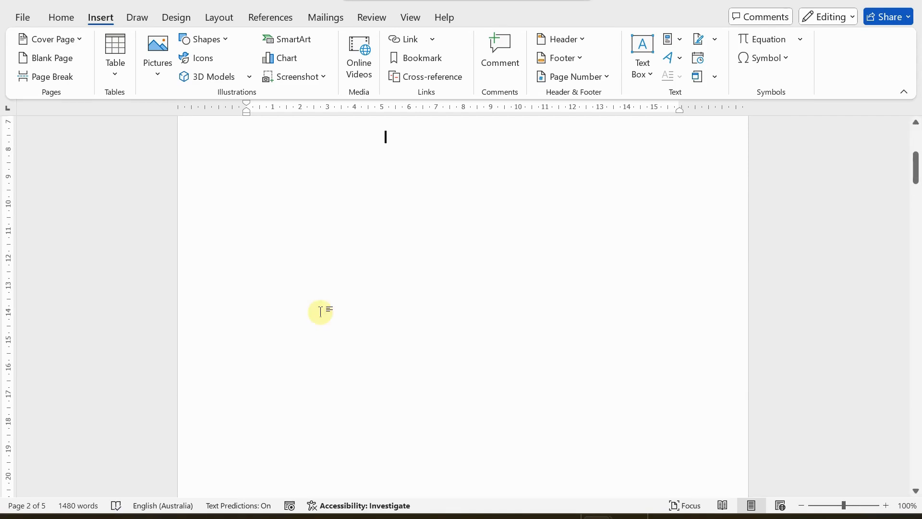
scroll(312, 297, "down", 5)
scroll(304, 261, "up", 5)
scroll(300, 308, "down", 5)
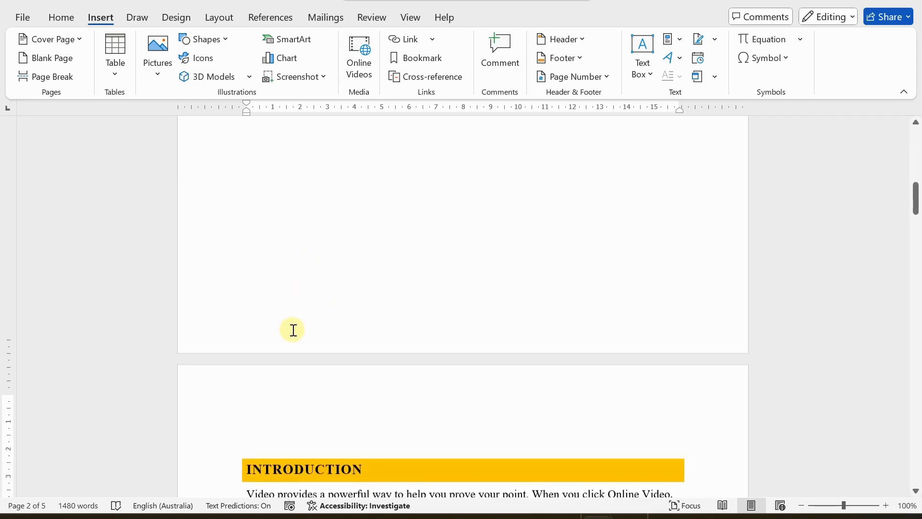
Look through the document from the "INTRODUCTION" section to "GUEST HOUSE IN MENDI" and return to the table of contents on the first page
scroll(293, 336, "down", 10)
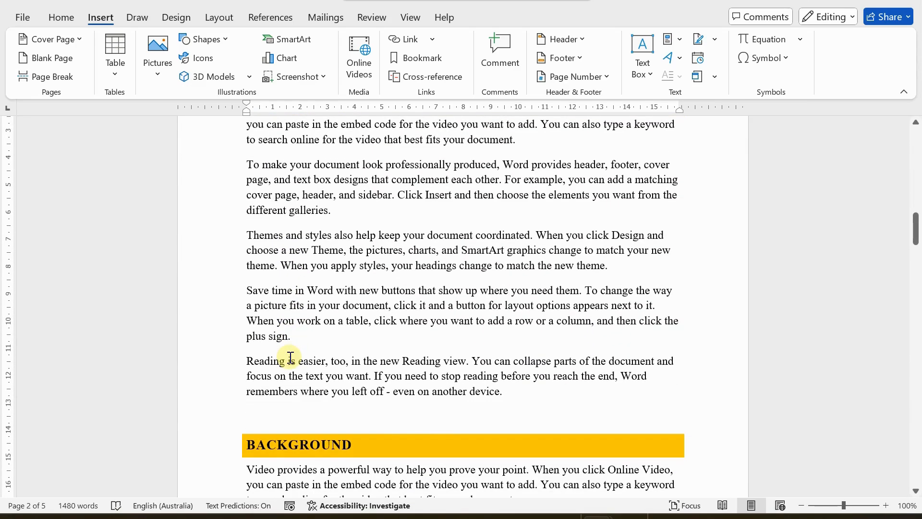
scroll(291, 358, "up", 3)
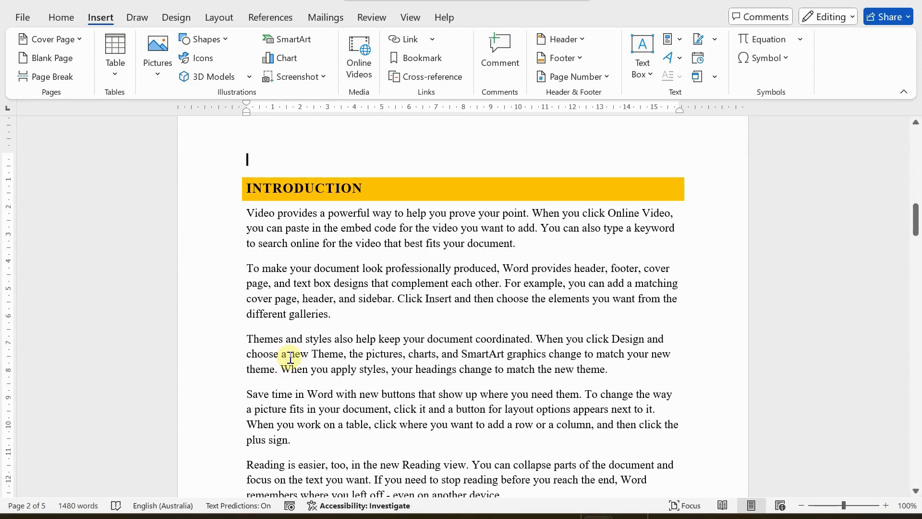
scroll(290, 358, "down", 3)
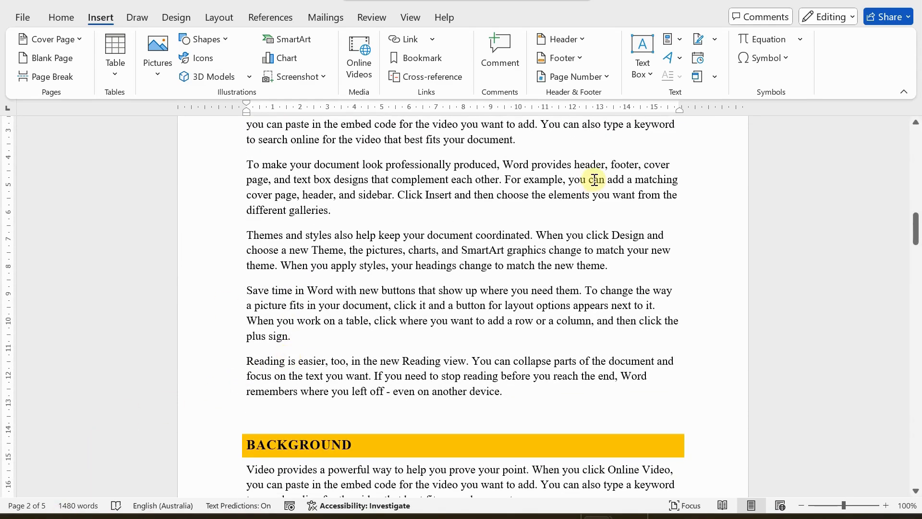
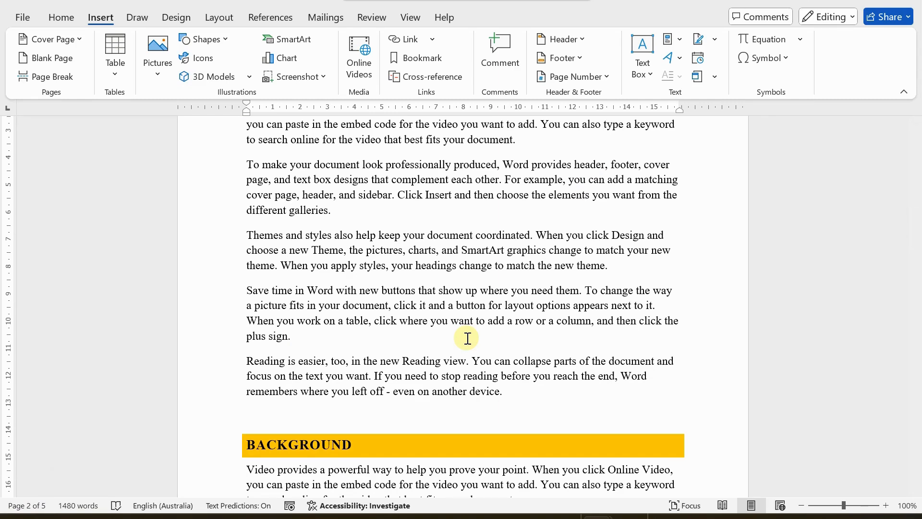
scroll(386, 284, "up", 2)
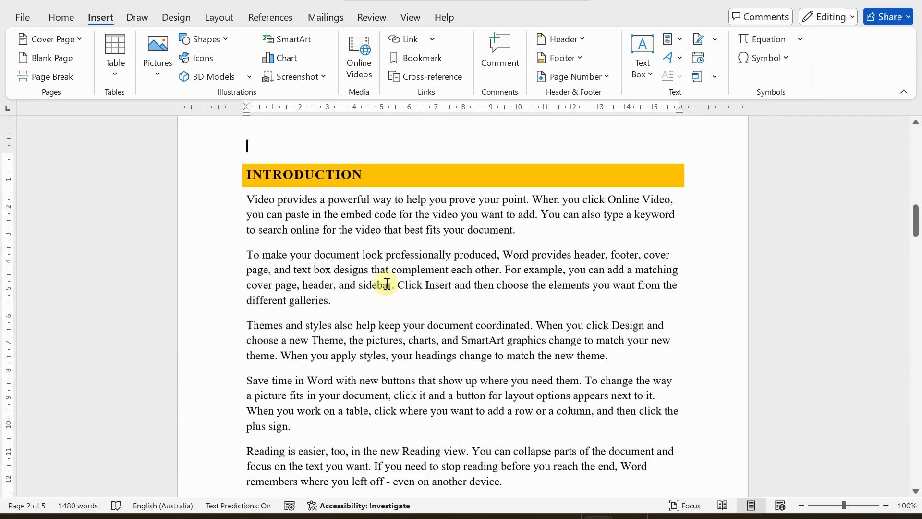
scroll(388, 284, "down", 9)
scroll(389, 287, "down", 20)
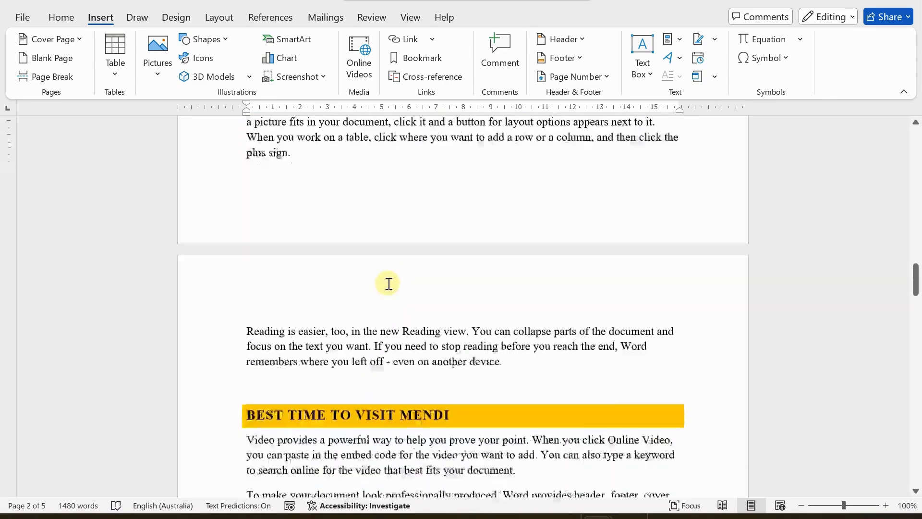
scroll(389, 291, "down", 10)
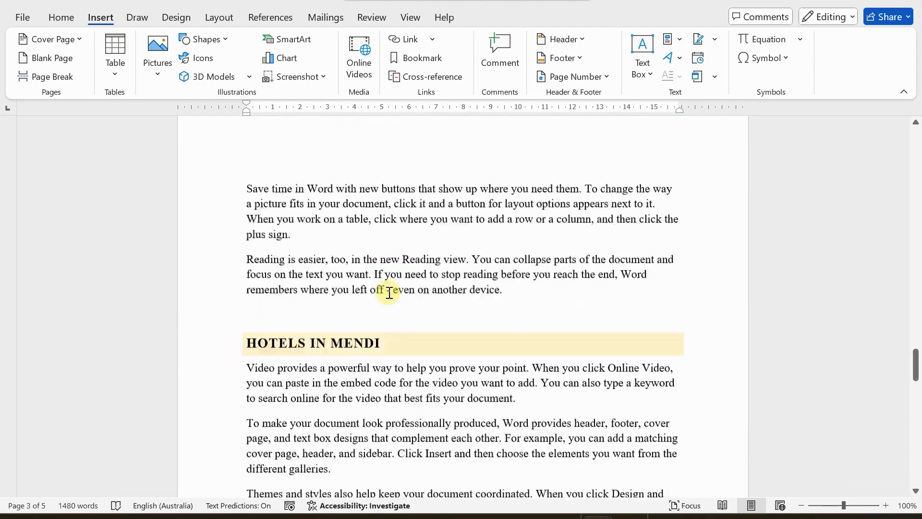
scroll(390, 290, "down", 6)
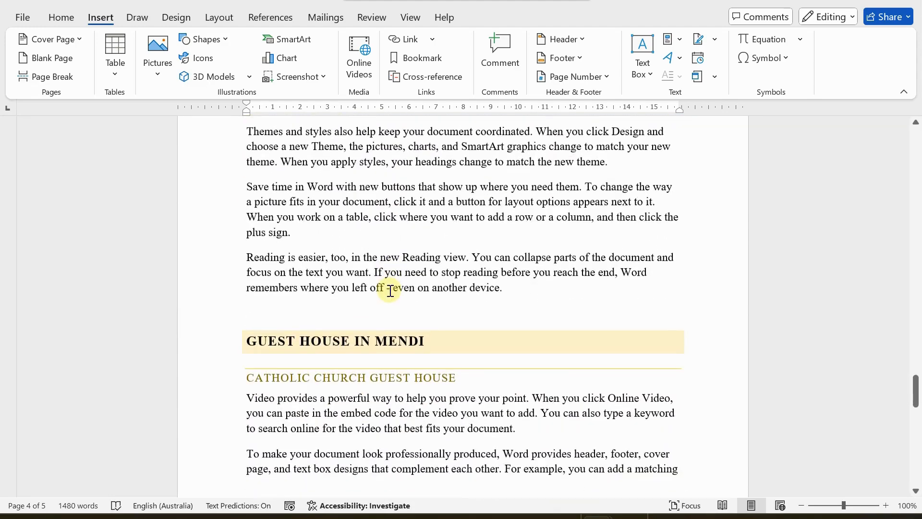
scroll(390, 291, "up", 4)
scroll(390, 291, "up", 15)
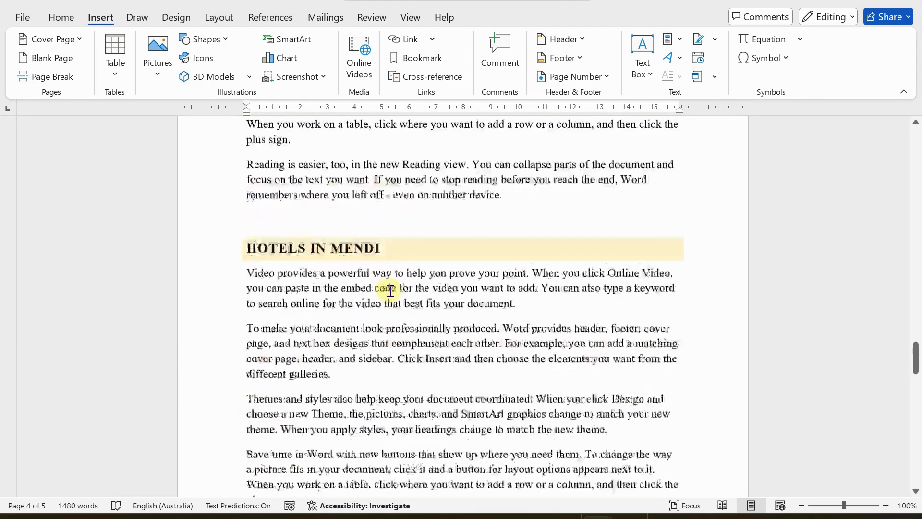
scroll(390, 291, "up", 15)
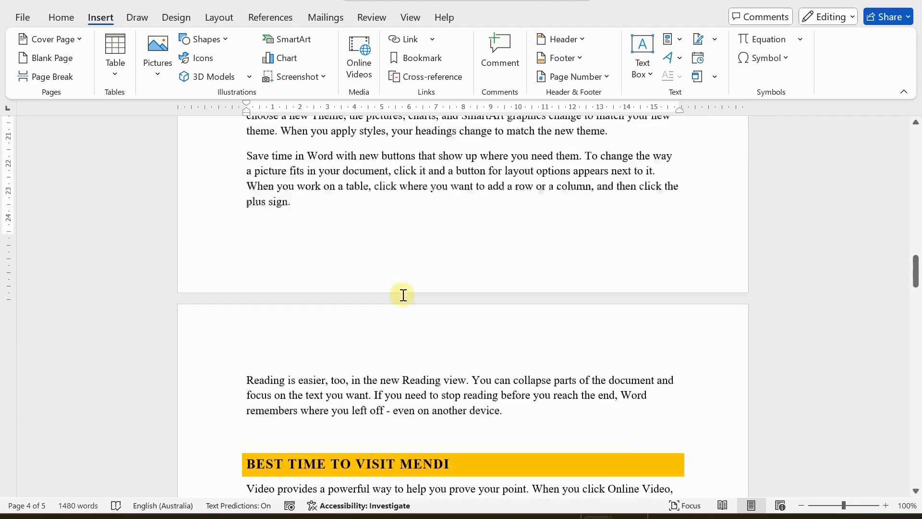
left_click_drag(915, 250, 912, 134)
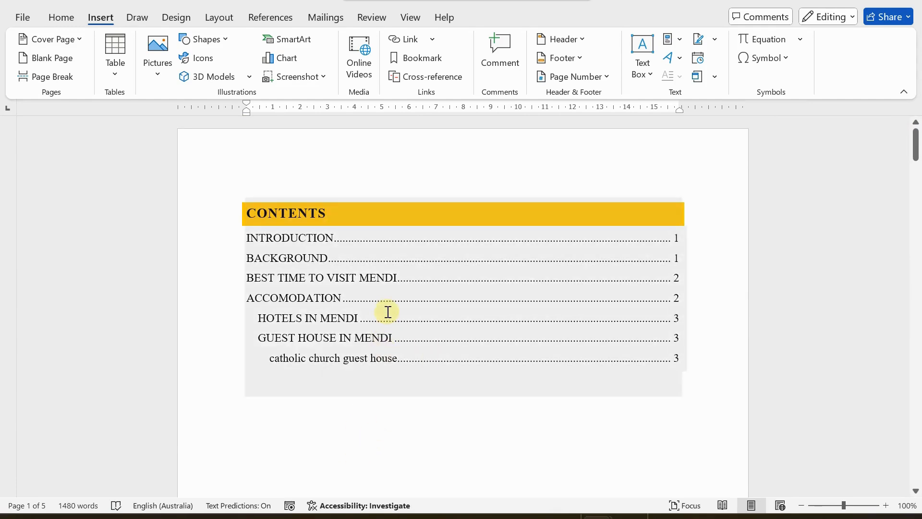
Place the cursor in the second paragraph under the "INTRODUCTION" heading and show the Navigation Pane
scroll(329, 426, "down", 3)
scroll(337, 420, "down", 10)
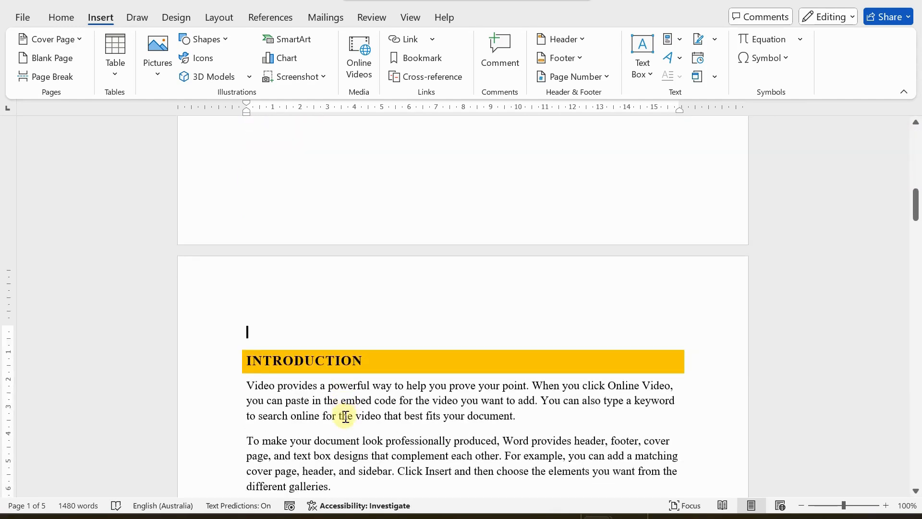
left_click(348, 296)
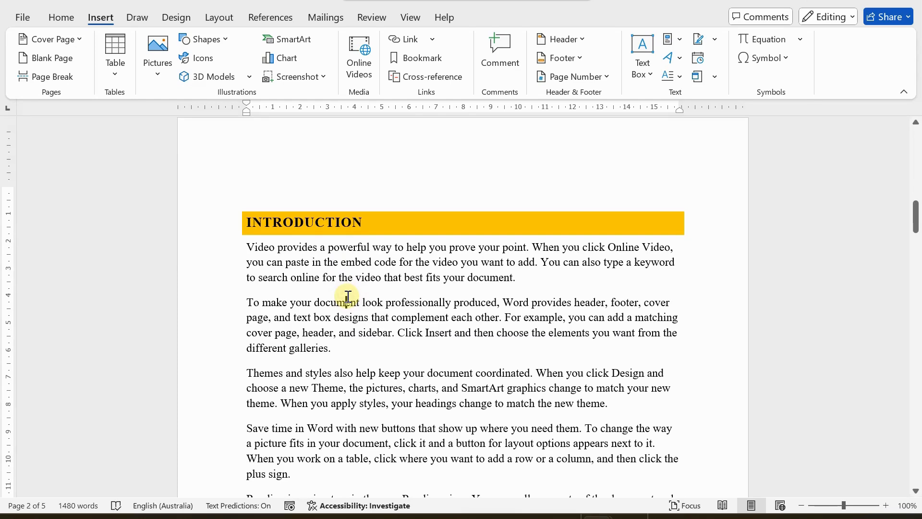
left_click(410, 17)
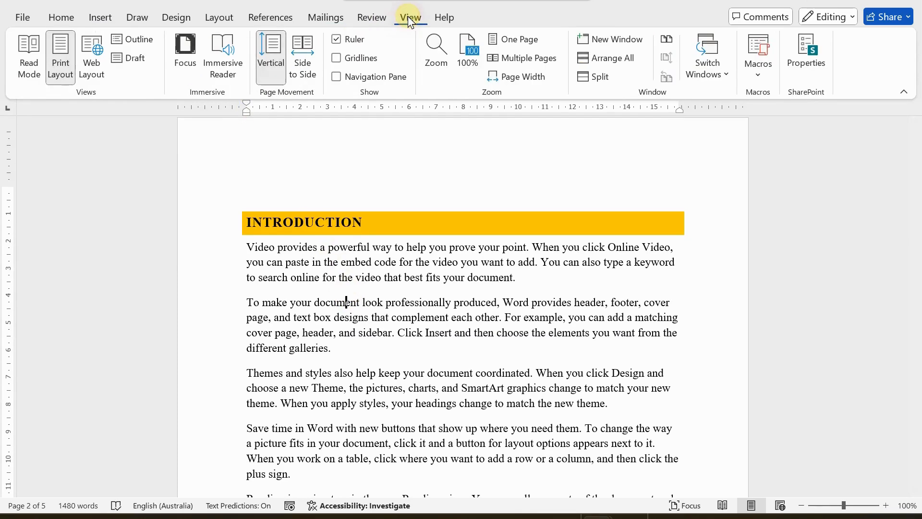
left_click(336, 77)
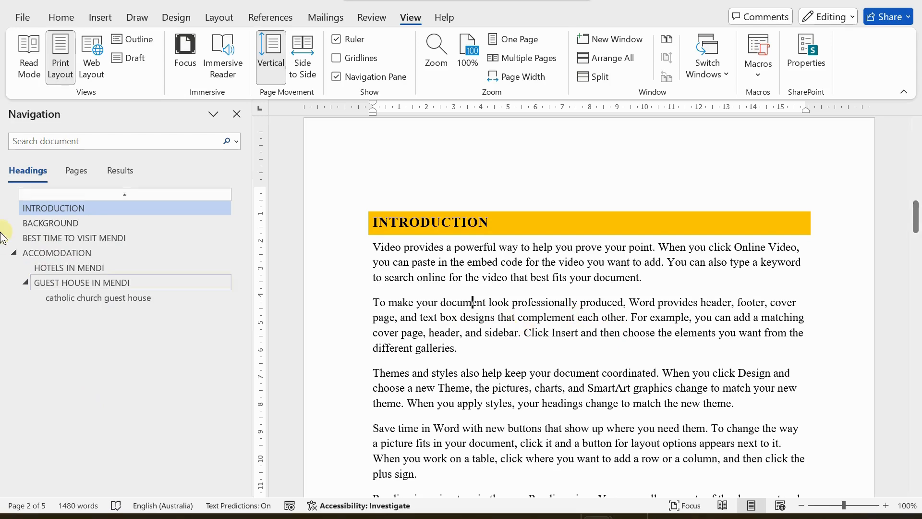
Jump through the document by its headings, starting at "ACCOMODATION" and its subheadings and going back up to "INTRODUCTION"
left_click(55, 254)
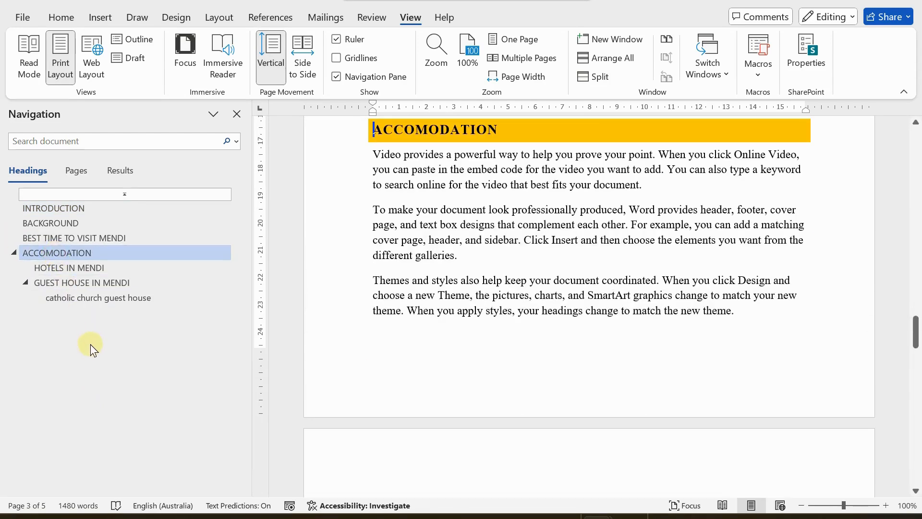
left_click(95, 296)
left_click(84, 280)
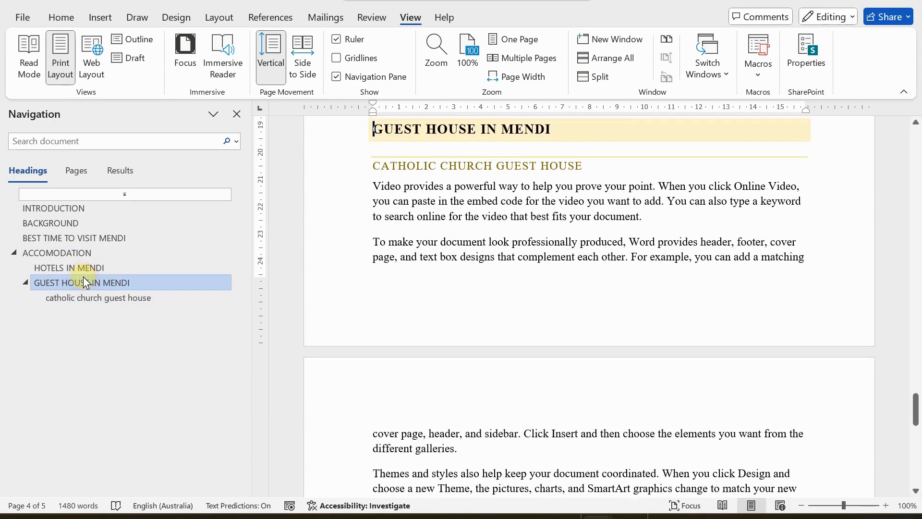
left_click(72, 265)
left_click(70, 238)
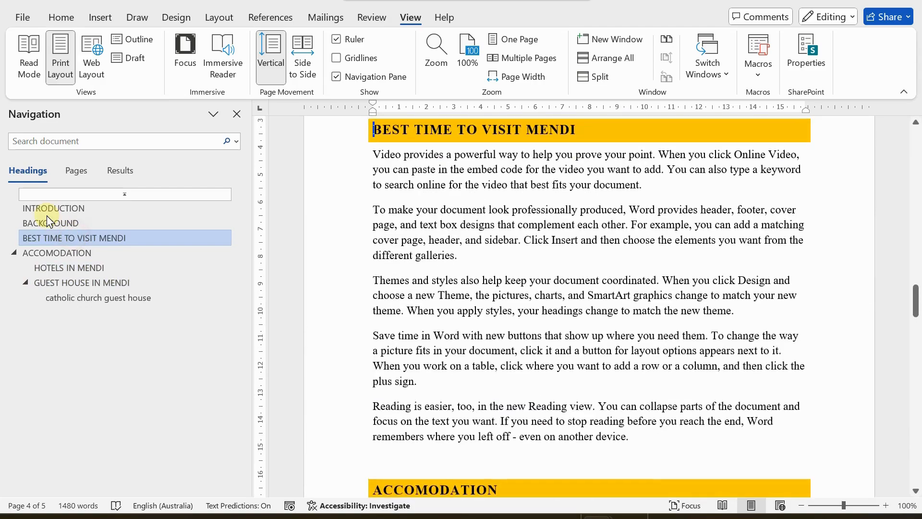
left_click(49, 221)
left_click(52, 209)
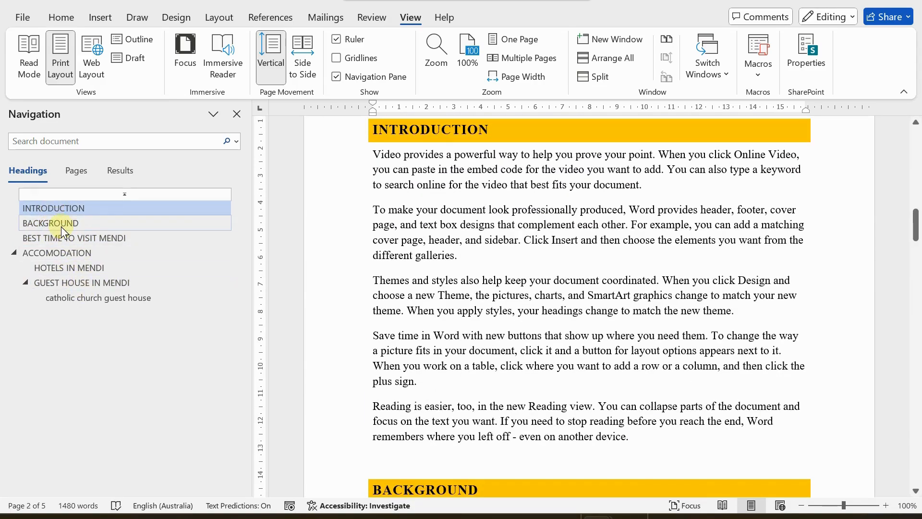
Jump heading by heading from "BACKGROUND" down to "GUEST HOUSE IN MENDI" and view that section
left_click(61, 226)
left_click(69, 238)
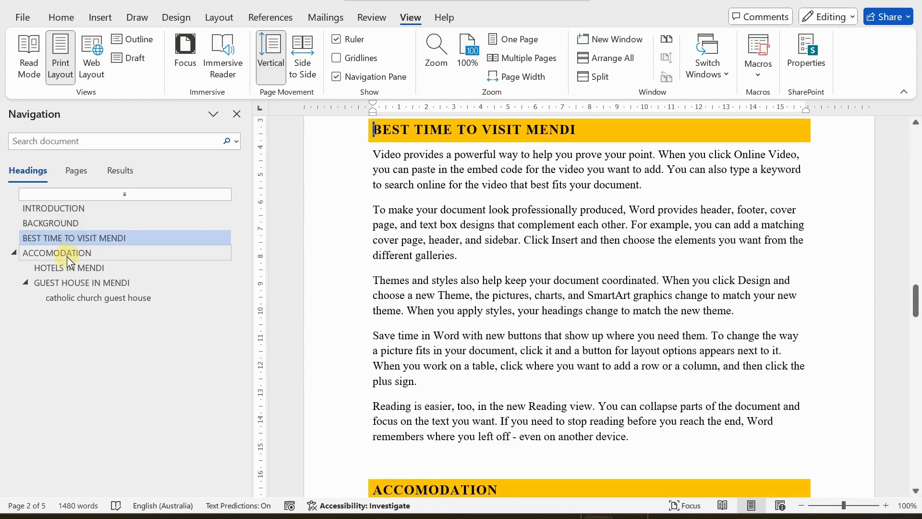
left_click(68, 255)
left_click(69, 268)
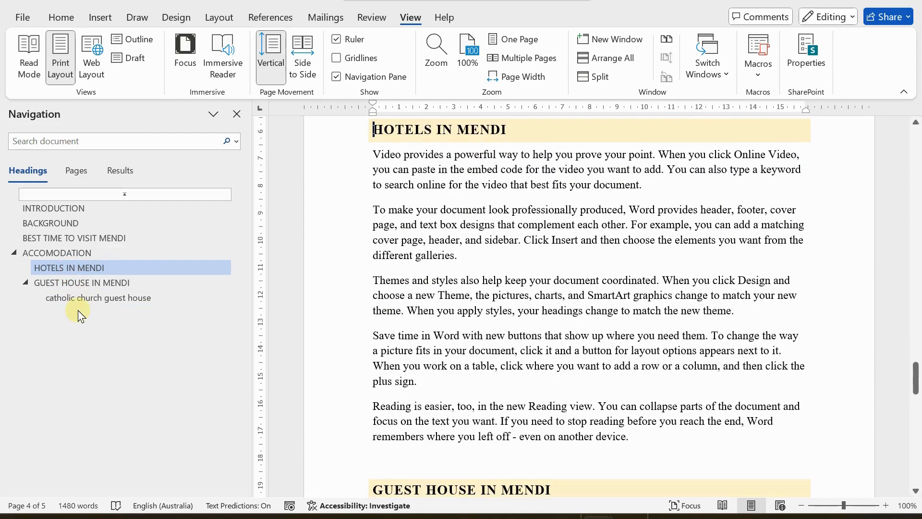
left_click(84, 285)
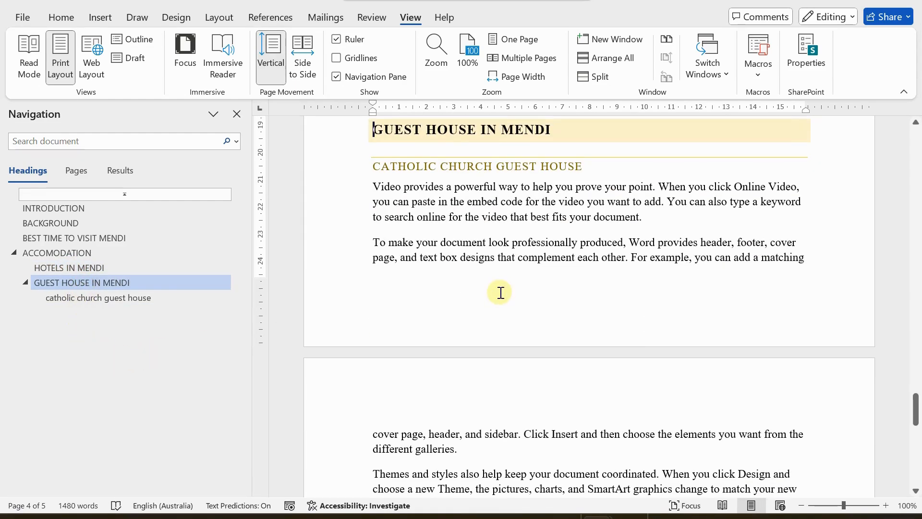
scroll(440, 346, "up", 3)
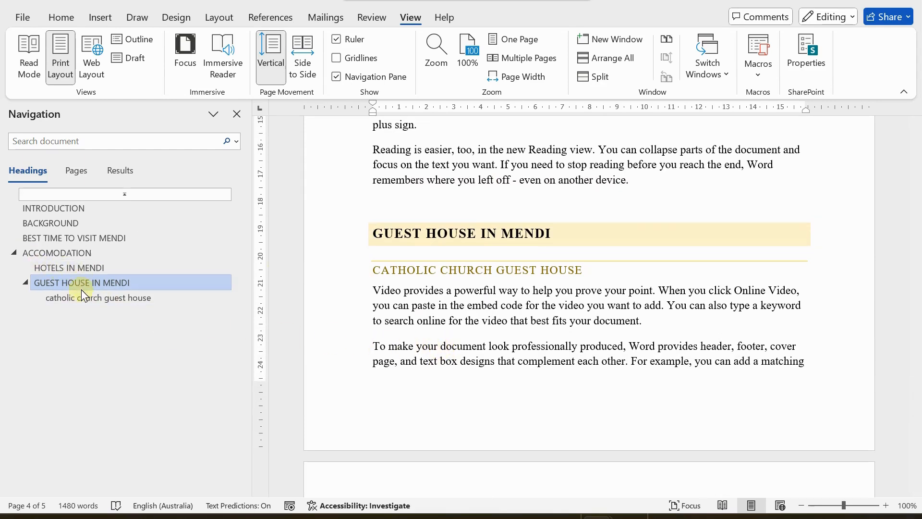
In the "HOTELS IN MENDI" section, add the line "GREEN VALLEY HOTEL" above the last paragraph
left_click(75, 272)
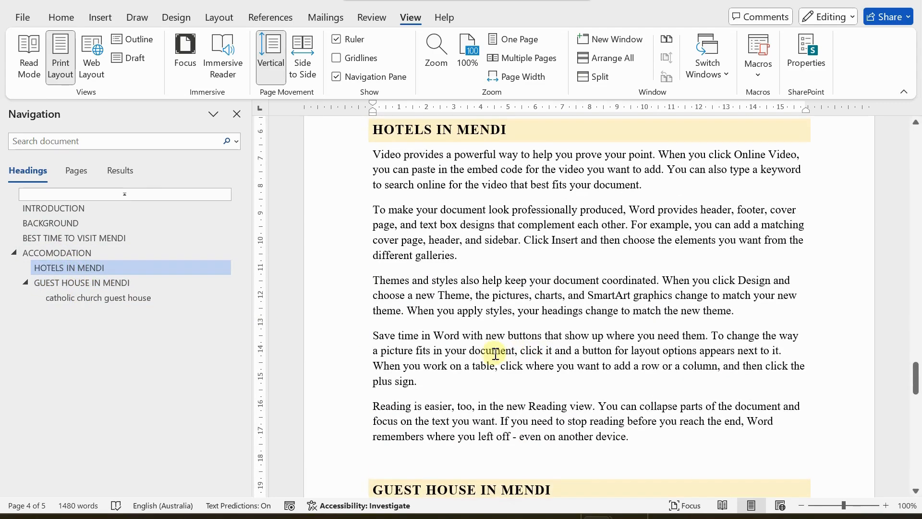
scroll(495, 354, "down", 3)
scroll(495, 357, "up", 6)
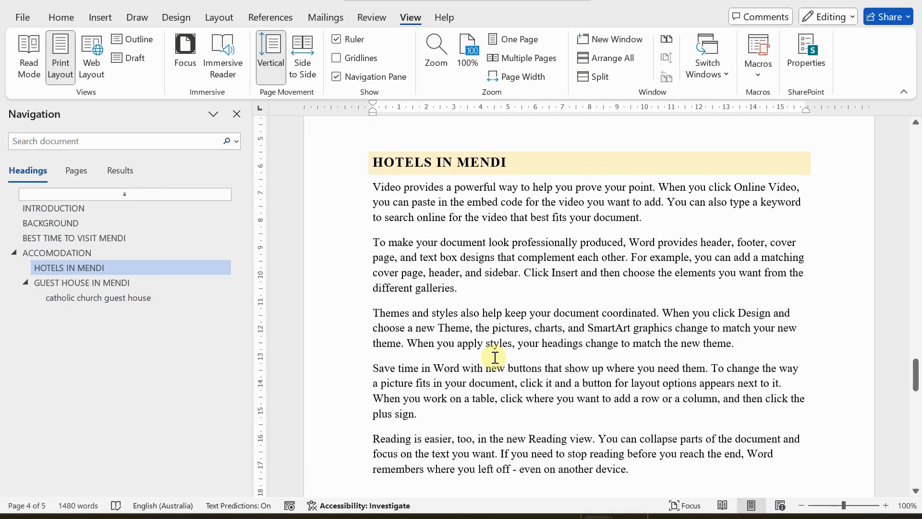
scroll(494, 357, "down", 5)
left_click(660, 307)
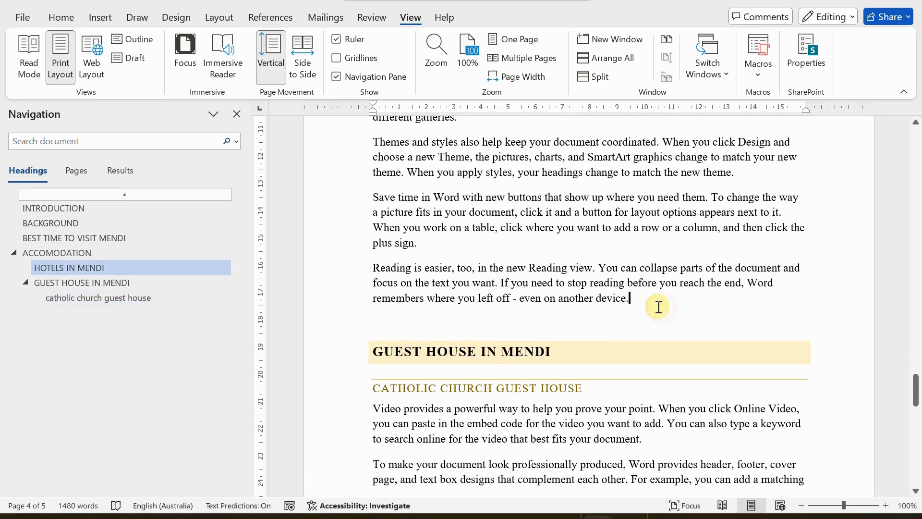
left_click(460, 237)
key("Return")
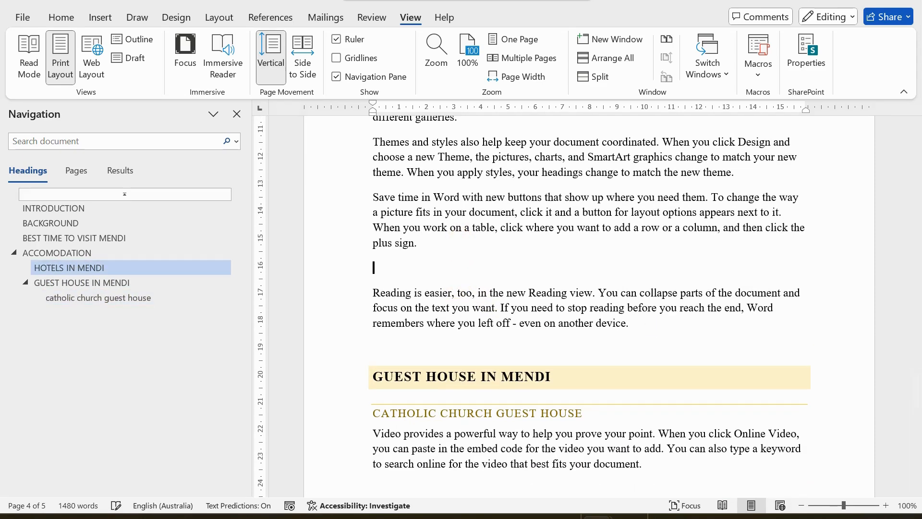
type("GREEN VALLEY HOTEL")
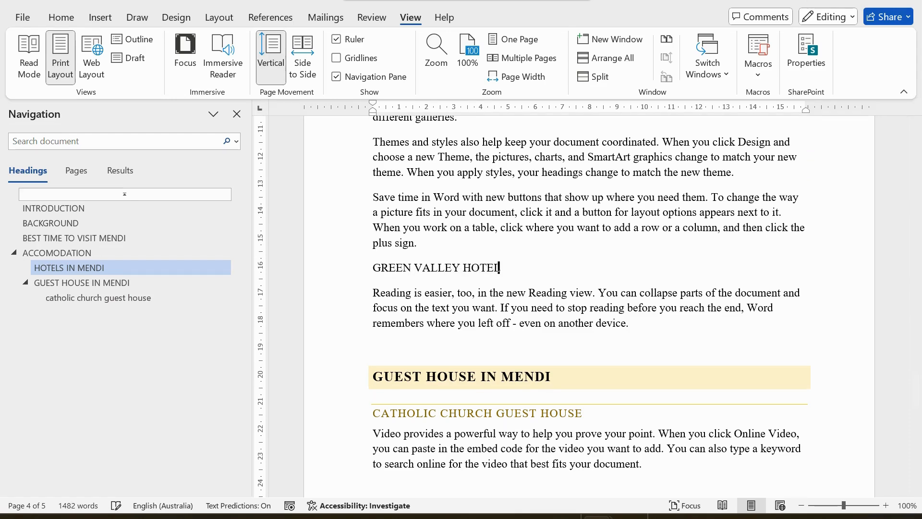
Apply the Heading 3 style to the "GREEN VALLEY HOTEL" line
left_click_drag(374, 268, 509, 267)
left_click(63, 18)
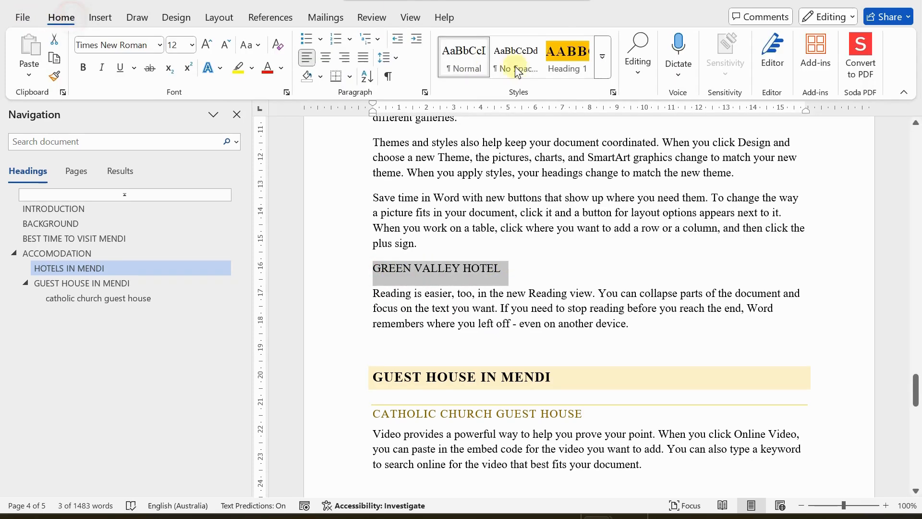
left_click(601, 67)
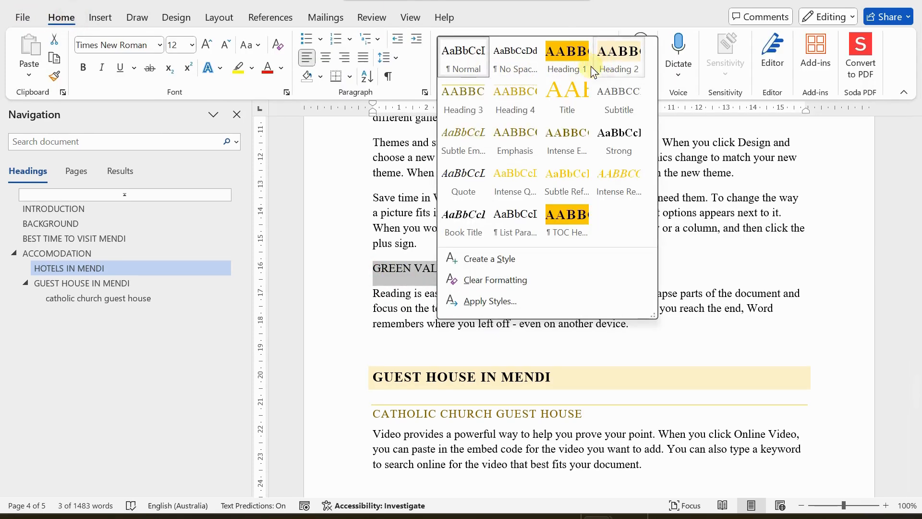
left_click(463, 98)
scroll(474, 321, "up", 3)
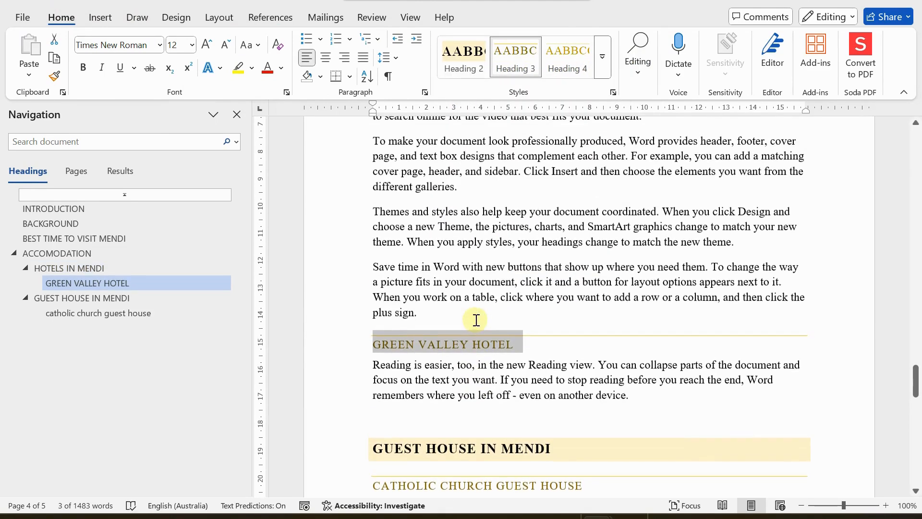
scroll(473, 319, "down", 2)
scroll(445, 246, "up", 3)
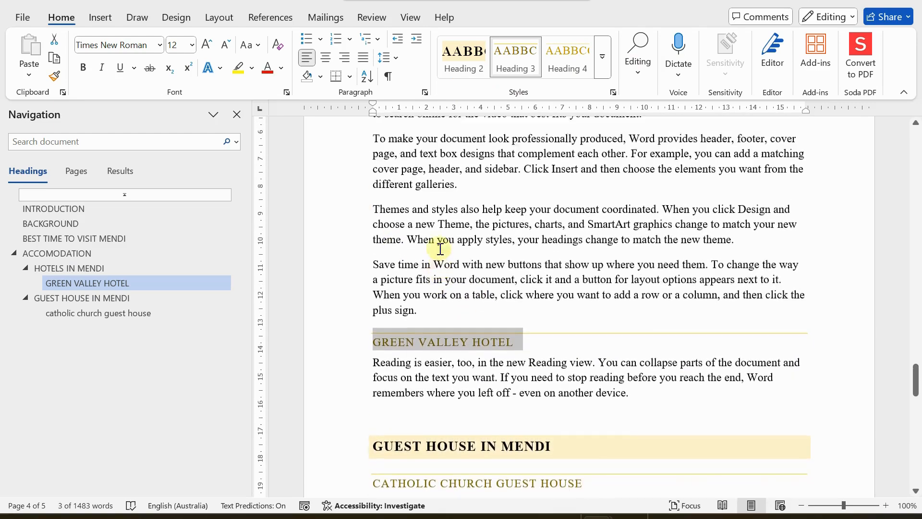
Update the entire table of contents on the first page to include the new heading and current page numbers
left_click_drag(916, 384, 915, 144)
left_click(473, 275)
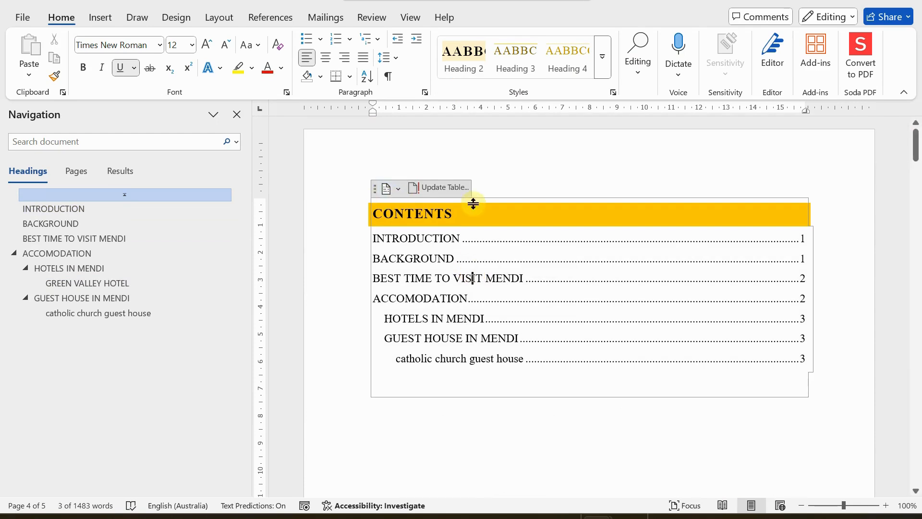
left_click(435, 190)
left_click(399, 250)
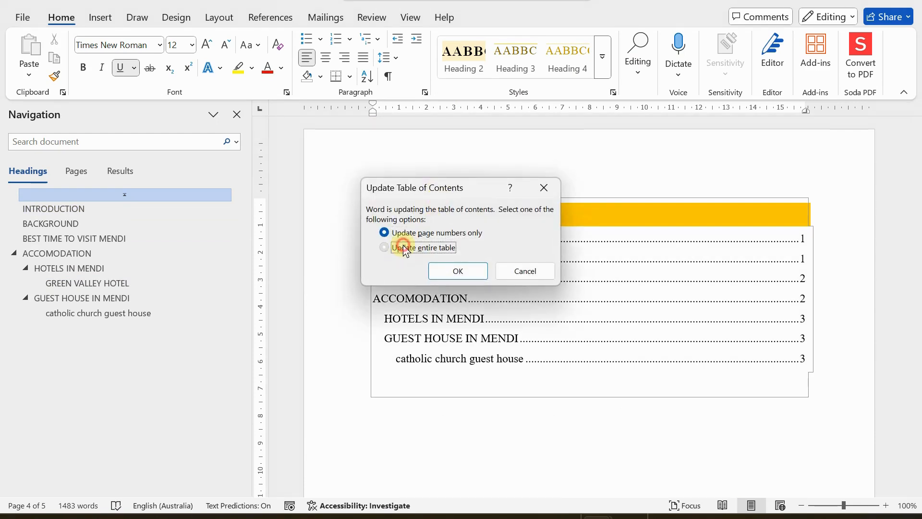
left_click(453, 273)
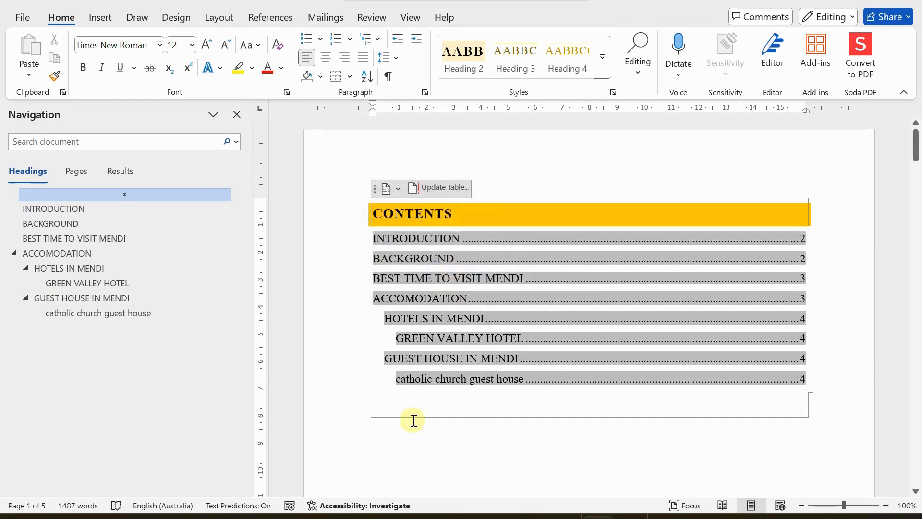
left_click(428, 408)
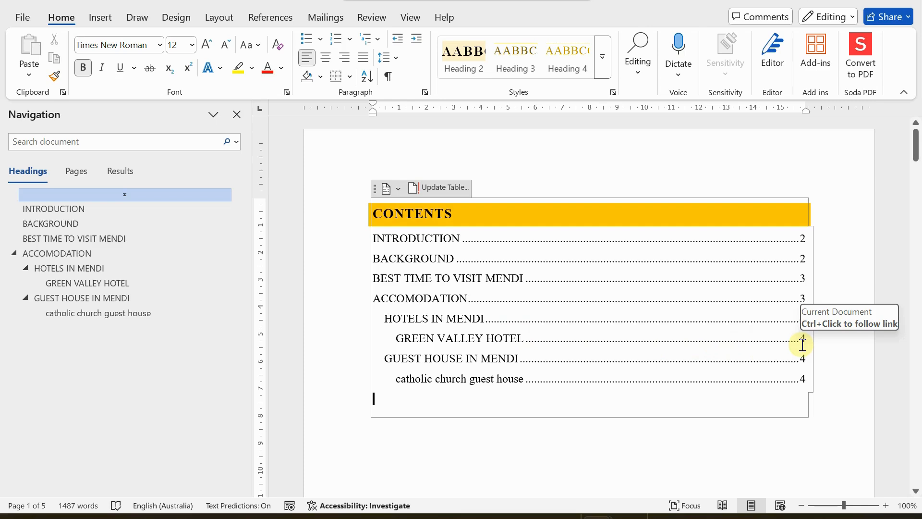
Close the Navigation Pane and place the cursor outside the table of contents, in the blank area below it
left_click(235, 113)
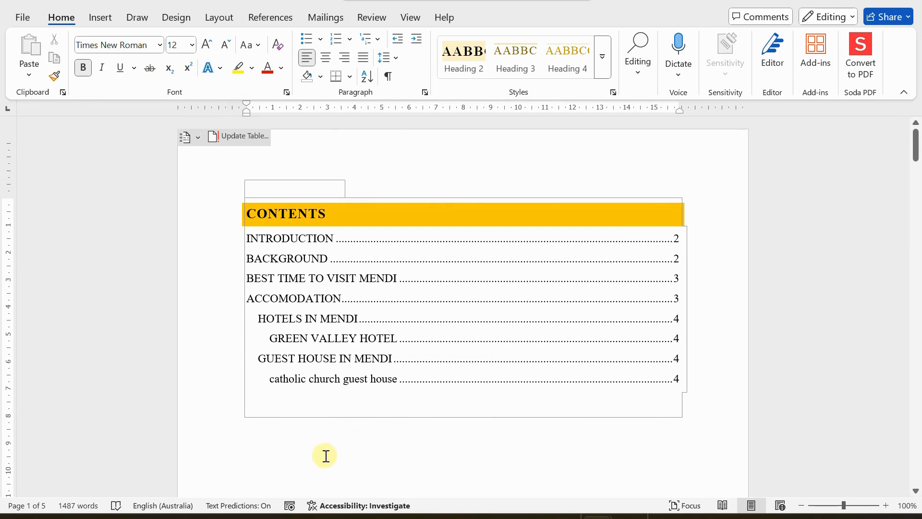
left_click(288, 452)
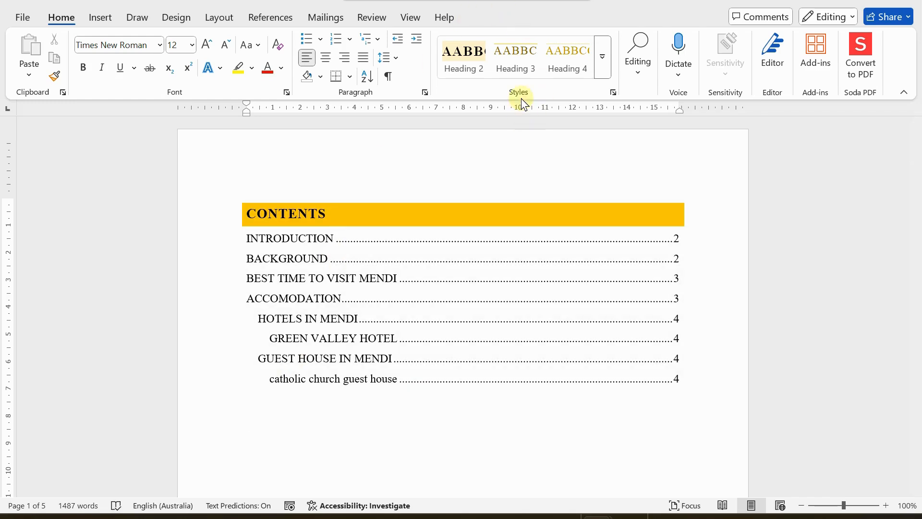
left_click(406, 18)
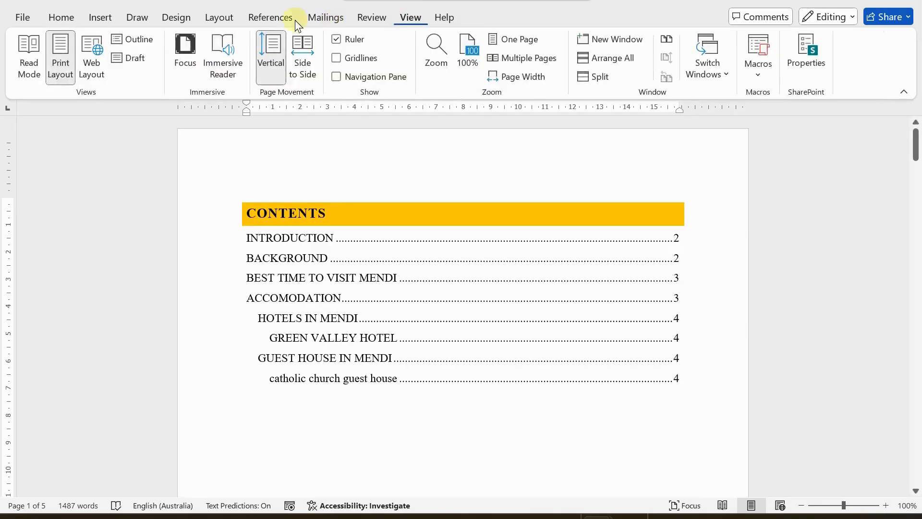